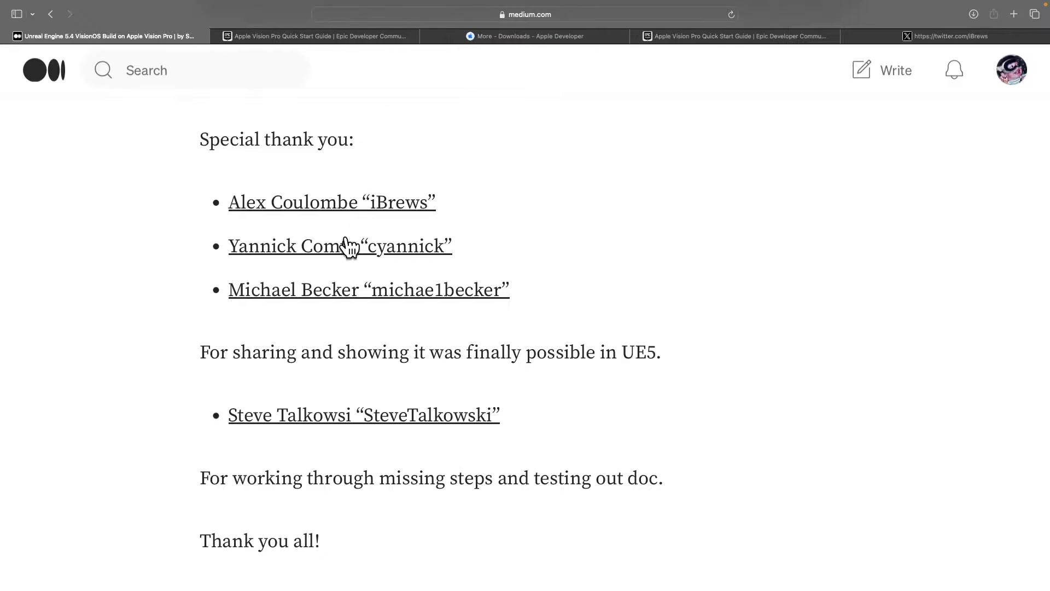
# Open the X profiles of the contributors thanked in the article in separate tabs and view each one
pyautogui.keyDown('super'); pyautogui.click(347, 246); pyautogui.keyUp('super')
pyautogui.keyDown('super'); pyautogui.click(331, 289); pyautogui.keyUp('super')
pyautogui.keyDown('super'); pyautogui.click(336, 416); pyautogui.keyUp('super')
pyautogui.click(599, 36)
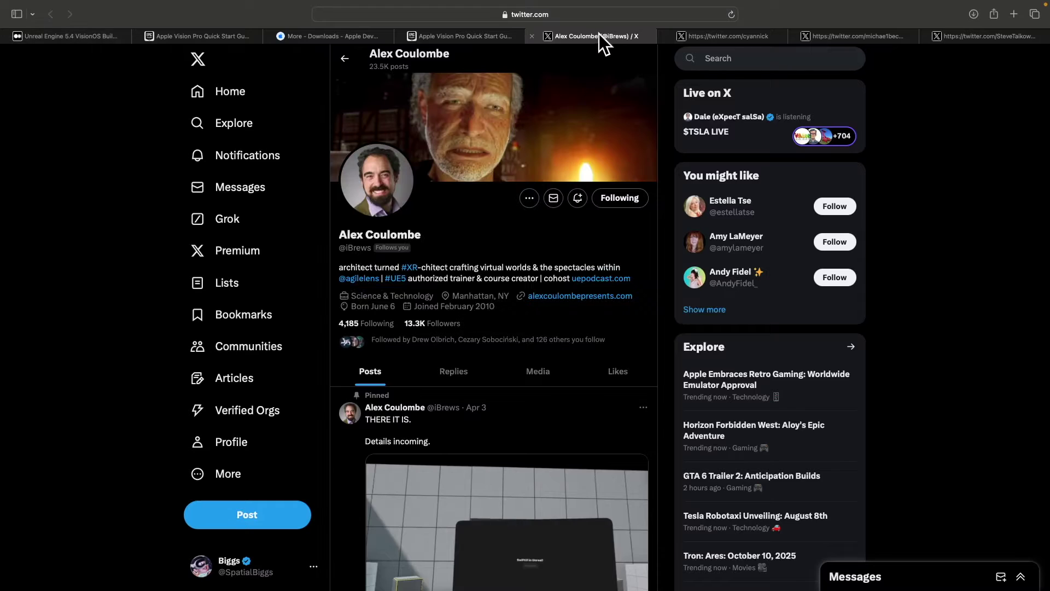
pyautogui.click(733, 45)
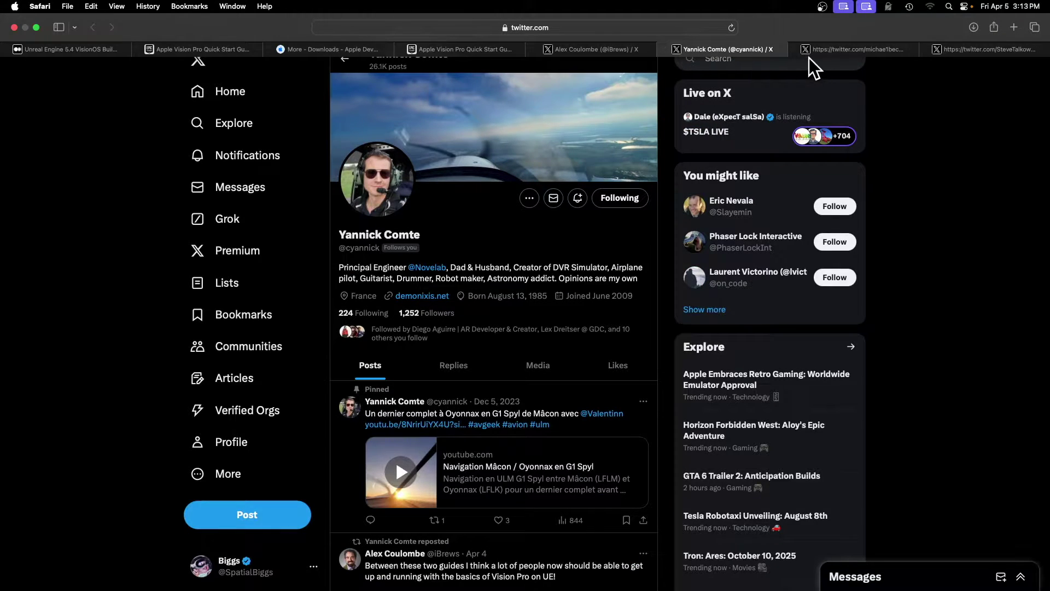
pyautogui.click(833, 52)
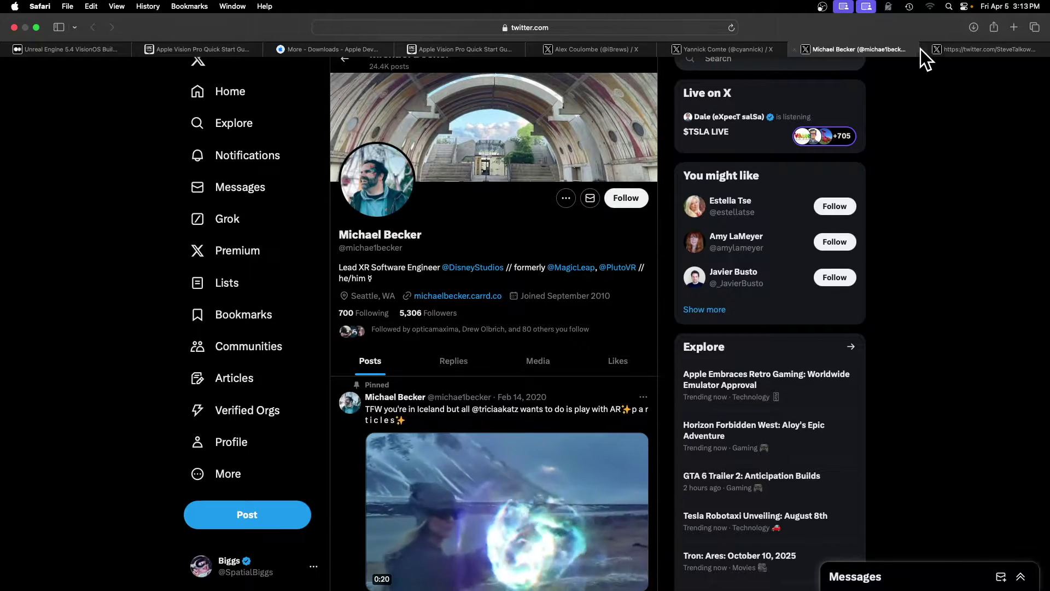
pyautogui.click(948, 48)
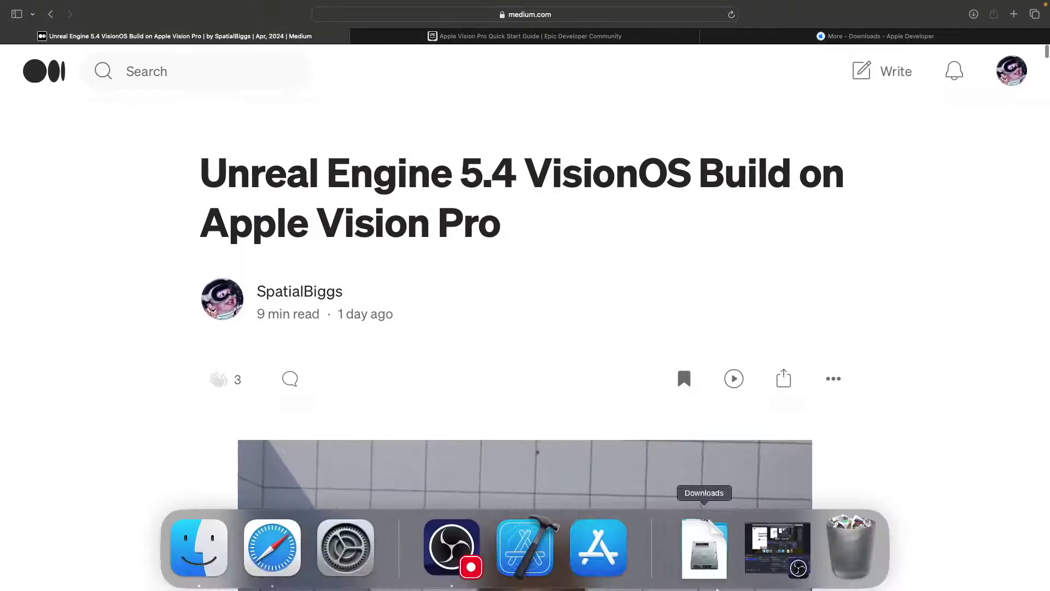
# Open the "setting up Apple Vision Pro for Xcode" video from the article's Setting Up section and skip to about 1:59
pyautogui.scroll(-10, 705, 321)
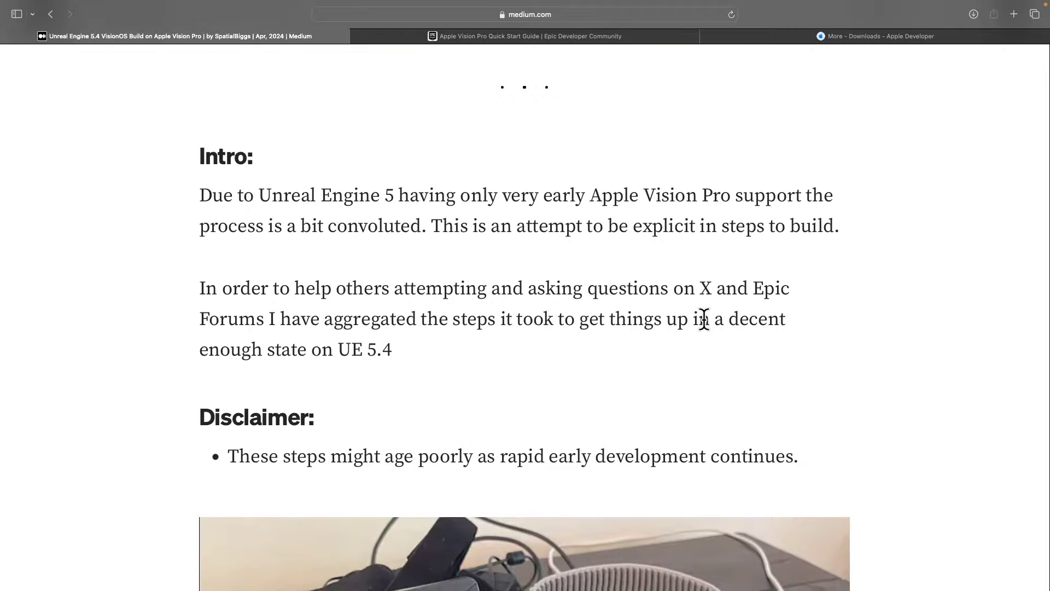
pyautogui.scroll(-3, 704, 320)
pyautogui.scroll(-3, 704, 320)
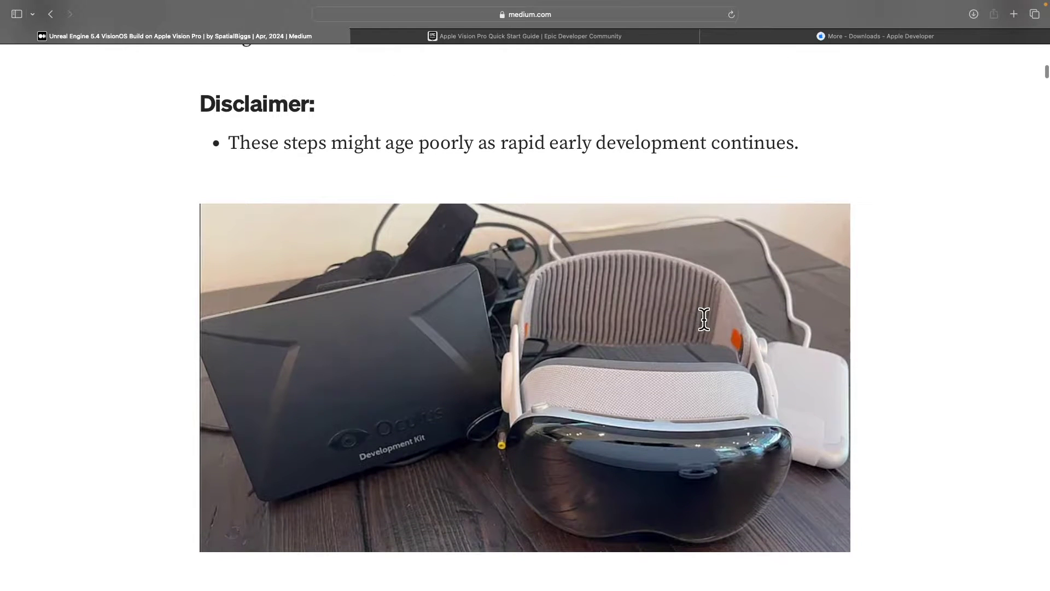
pyautogui.scroll(-10, 704, 320)
pyautogui.scroll(-1, 703, 320)
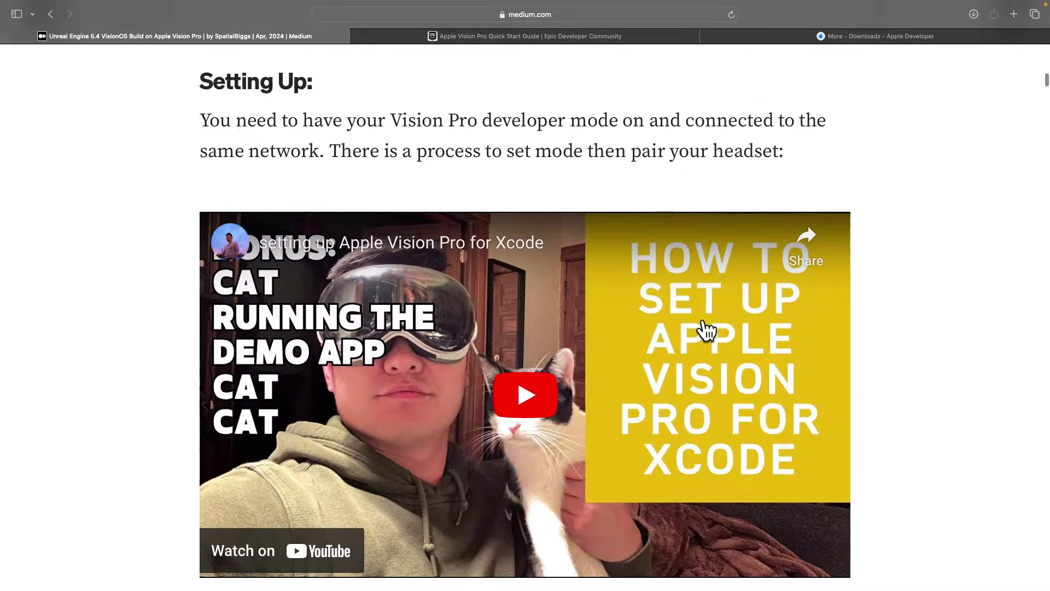
pyautogui.scroll(-2, 706, 328)
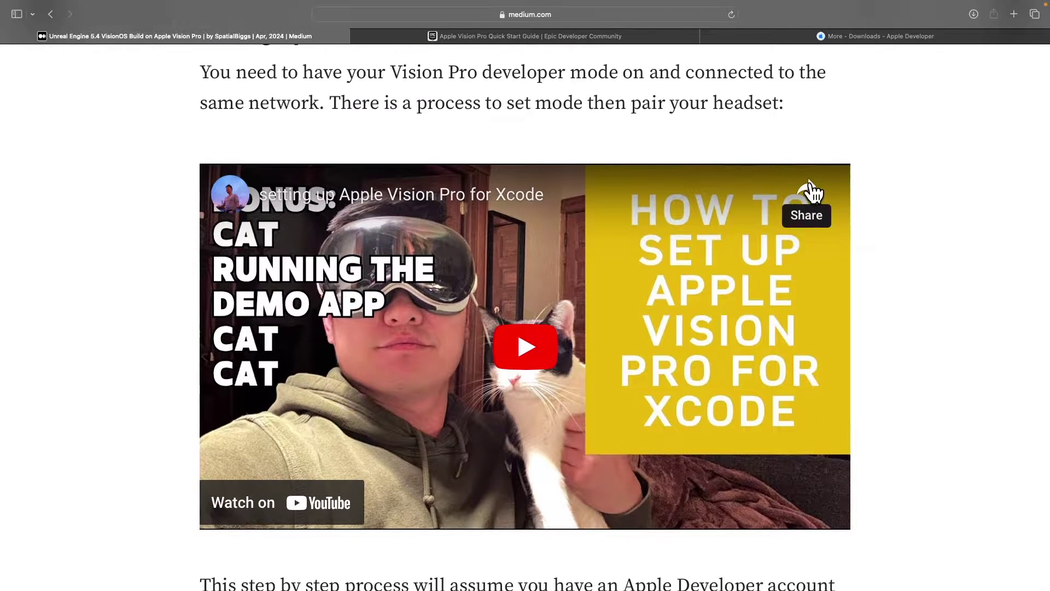
pyautogui.click(805, 190)
pyautogui.click(558, 345)
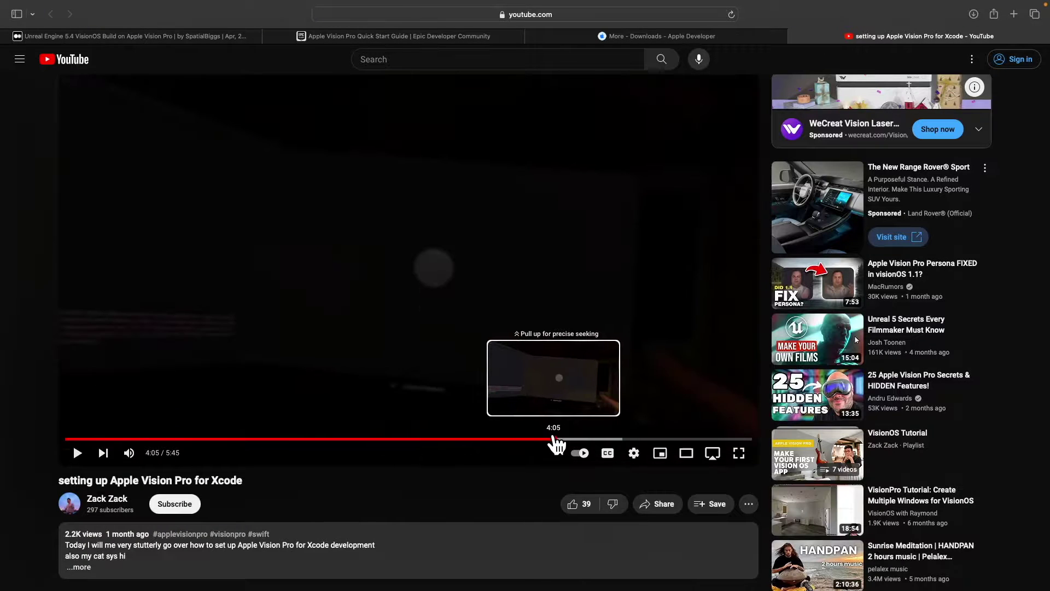
pyautogui.click(553, 439)
pyautogui.moveTo(513, 437); pyautogui.dragTo(305, 421)
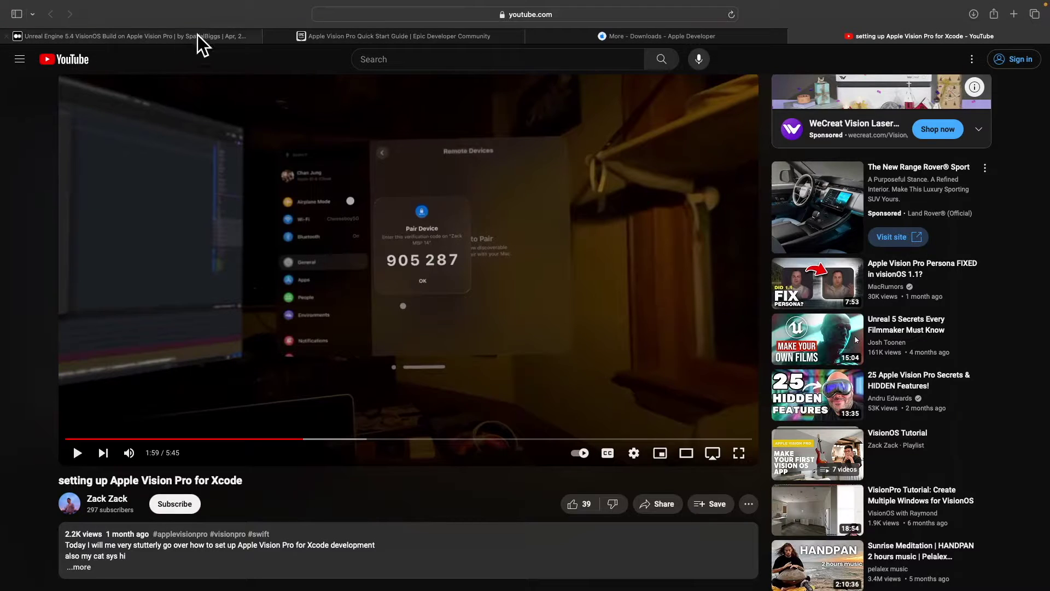
# Return to the article and open the Apple Developer downloads link from its Building For AVP section in a new tab
pyautogui.click(220, 31)
pyautogui.scroll(-8, 842, 183)
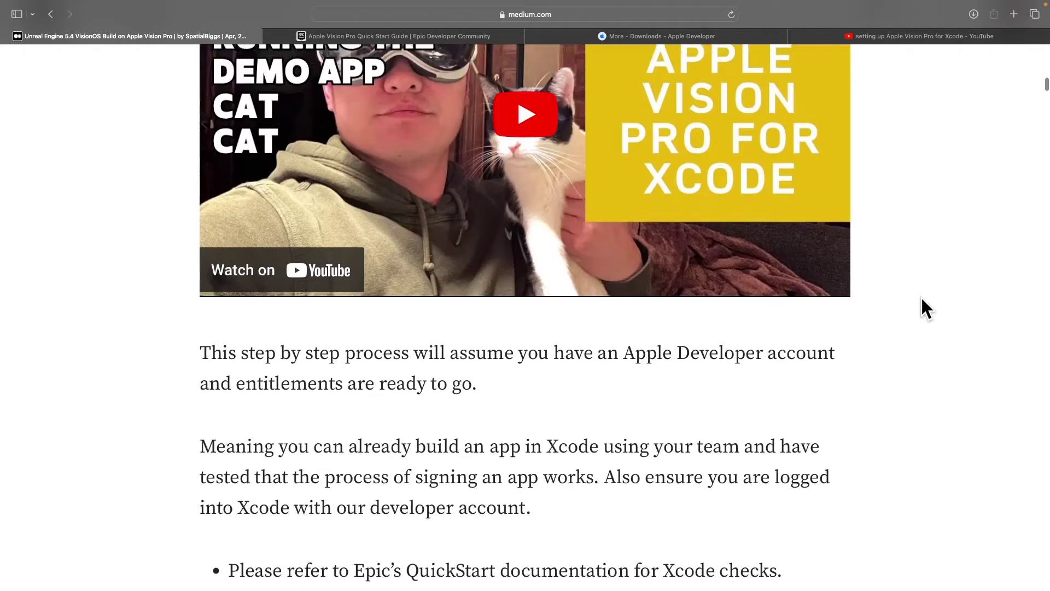
pyautogui.scroll(-3, 624, 413)
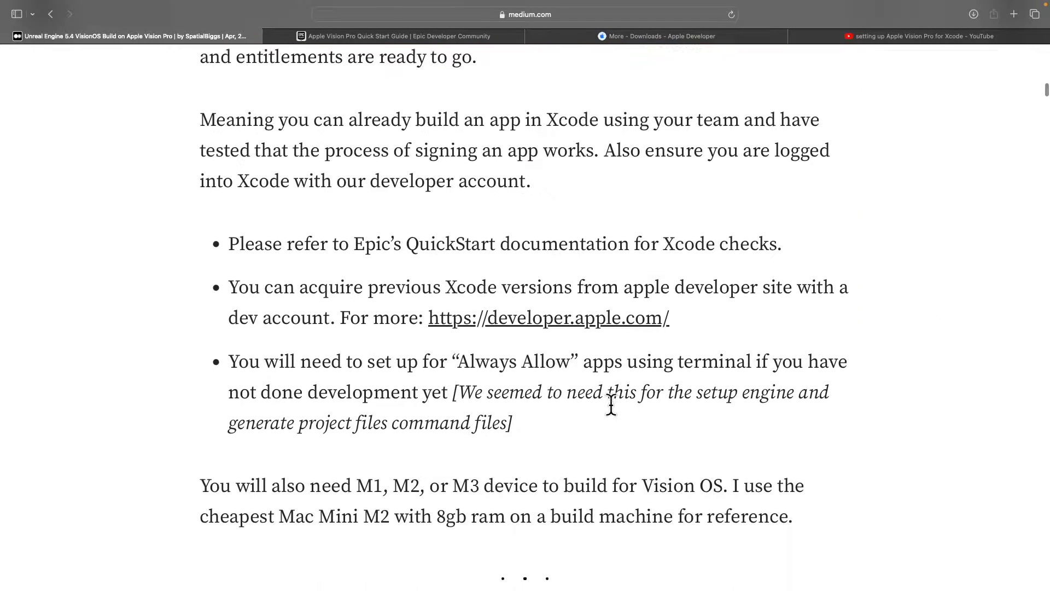
pyautogui.scroll(-7, 612, 406)
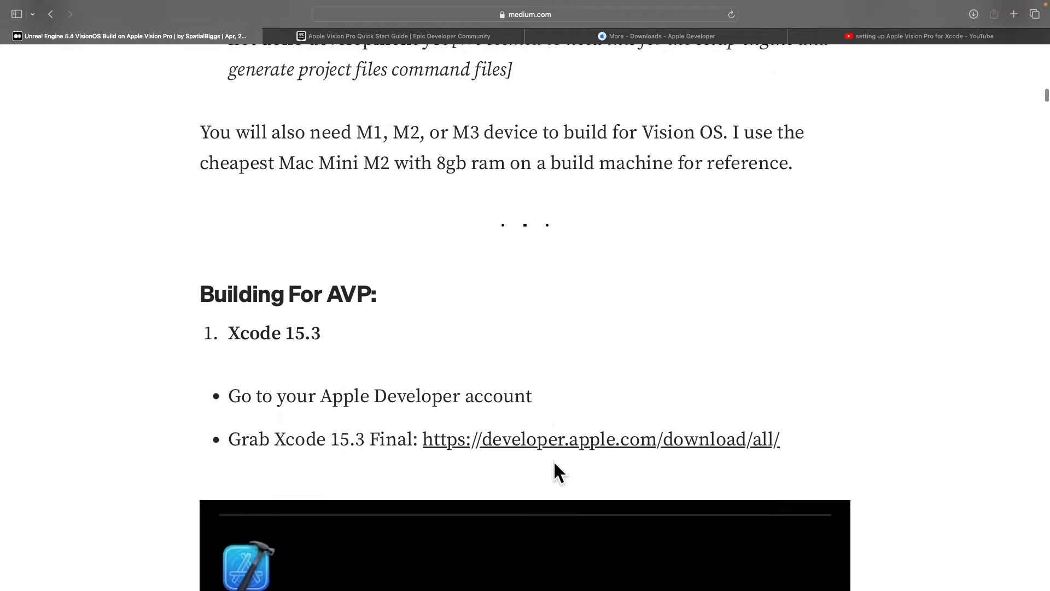
pyautogui.scroll(-3, 554, 462)
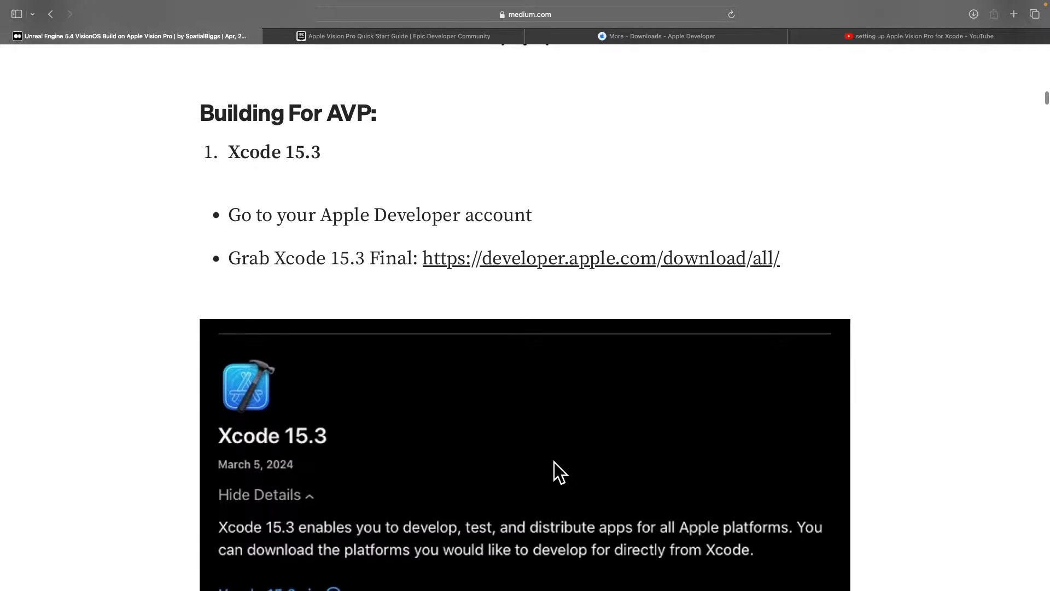
pyautogui.scroll(1, 590, 336)
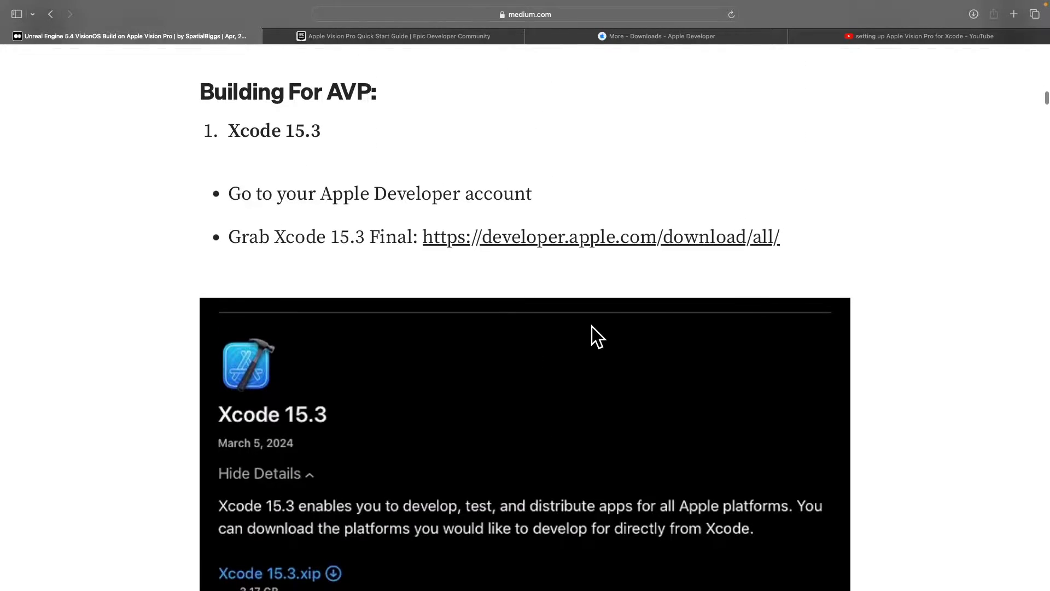
pyautogui.keyDown('super'); pyautogui.click(639, 251); pyautogui.keyUp('super')
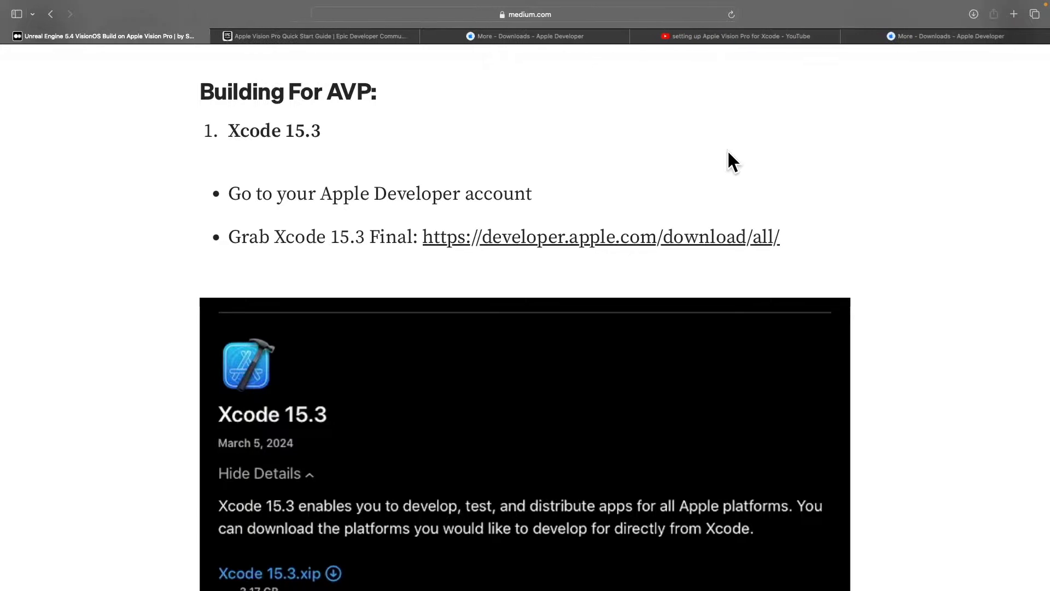
pyautogui.click(947, 35)
# Expand the details of Xcode 15.3 in the downloads list and download Xcode 15.3.xip
pyautogui.scroll(-10, 792, 335)
pyautogui.scroll(2, 792, 335)
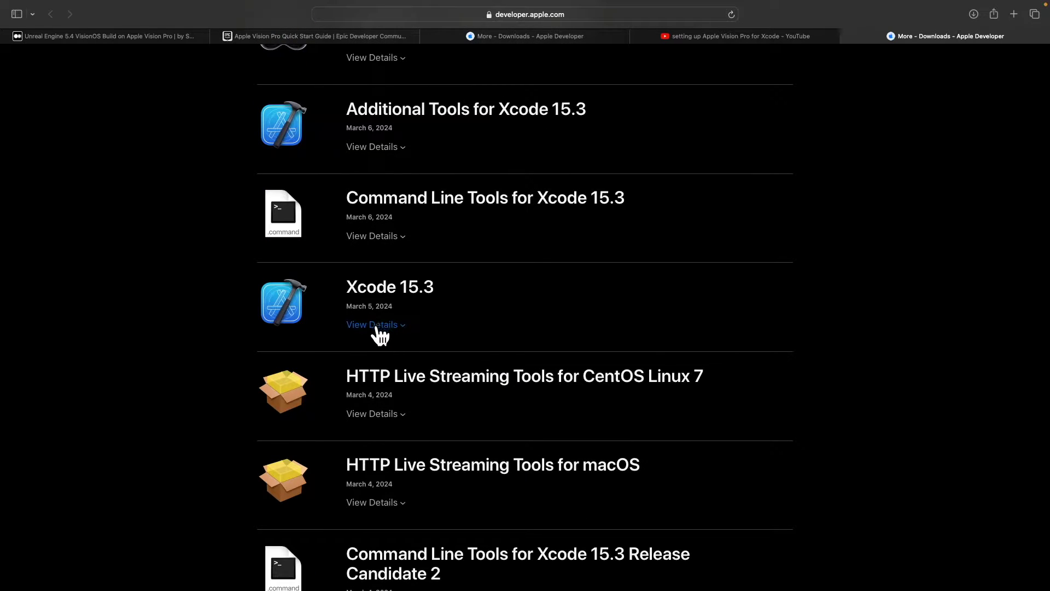
pyautogui.click(377, 326)
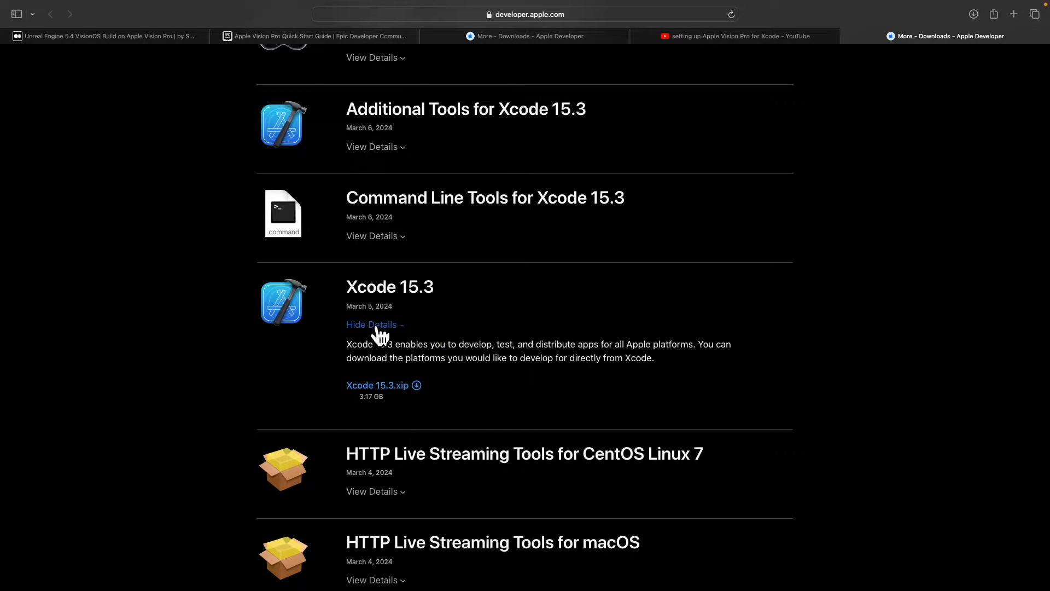
pyautogui.click(399, 388)
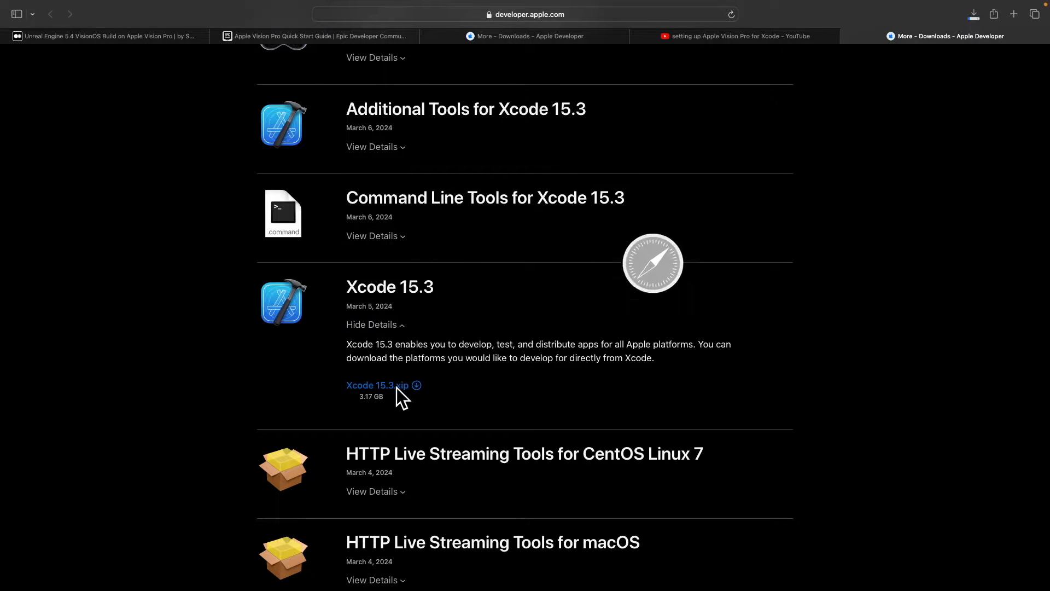
# Open the Downloads folder in Finder, and rename the existing Xcode app in the Applications folder to Xcode_OG_2
pyautogui.click(761, 556)
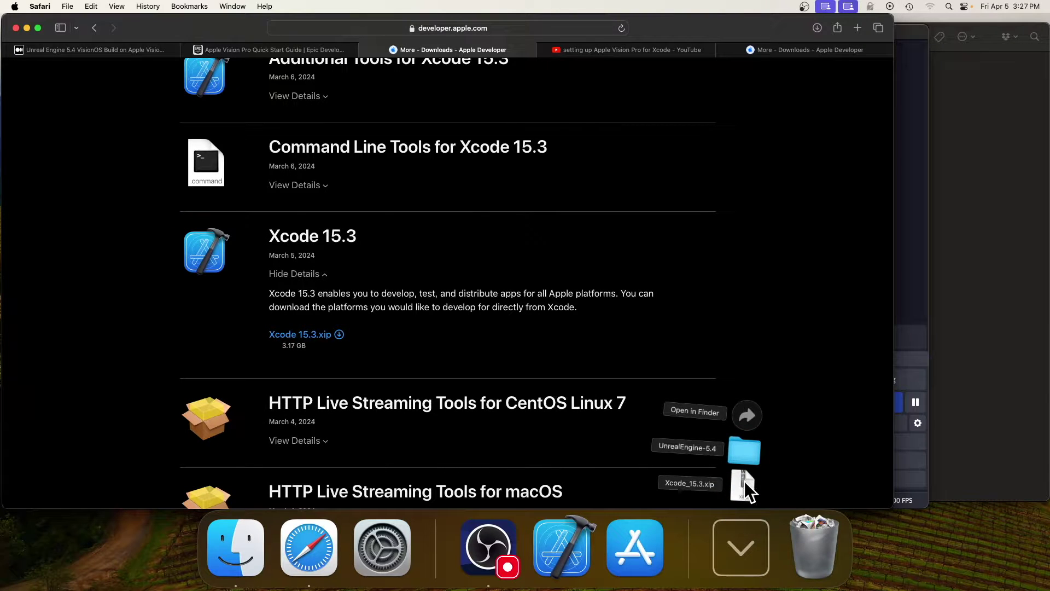
pyautogui.click(747, 414)
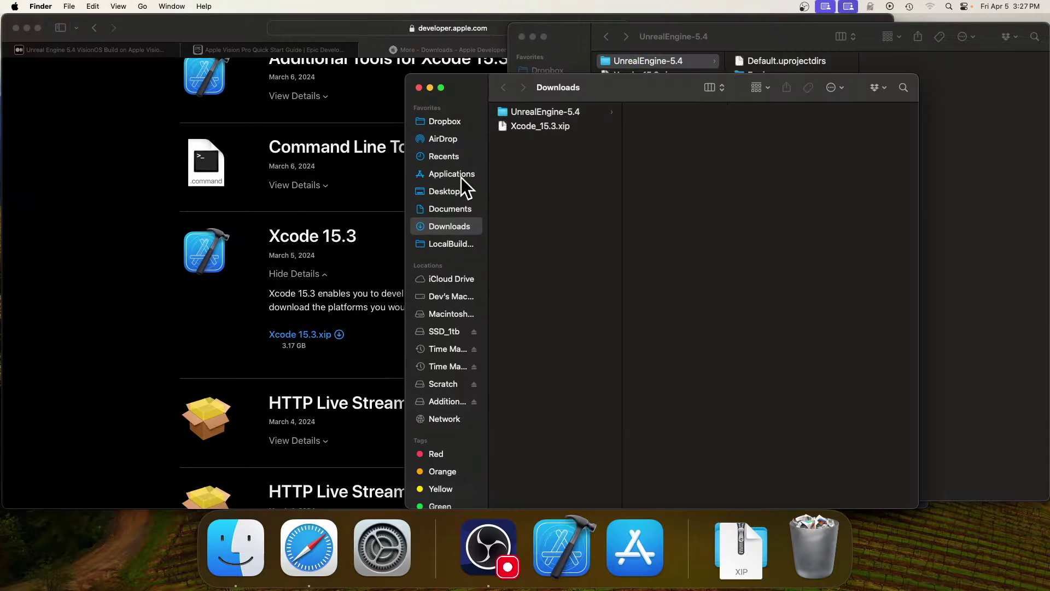
pyautogui.click(452, 173)
pyautogui.click(412, 423)
pyautogui.rightClick(413, 424)
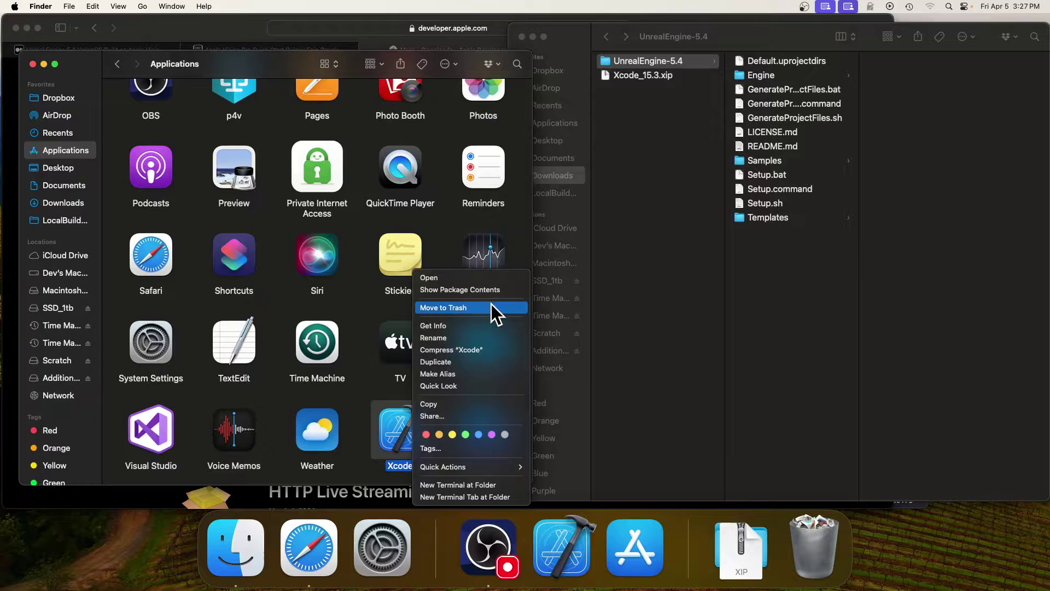
pyautogui.click(474, 339)
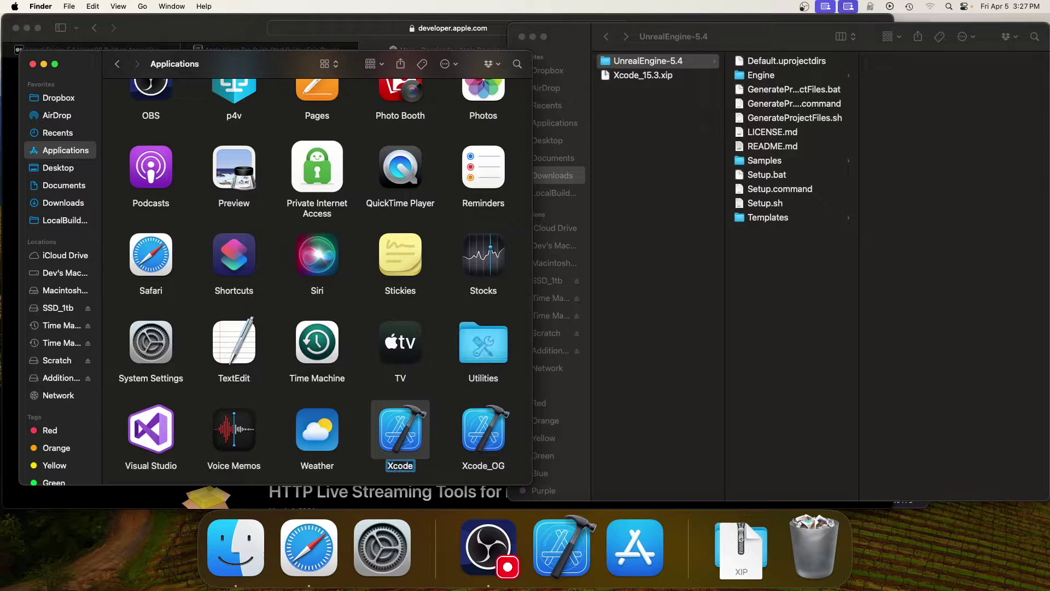
pyautogui.press('Right')
pyautogui.write('_OG_2')
pyautogui.press('Return')
pyautogui.click(504, 398)
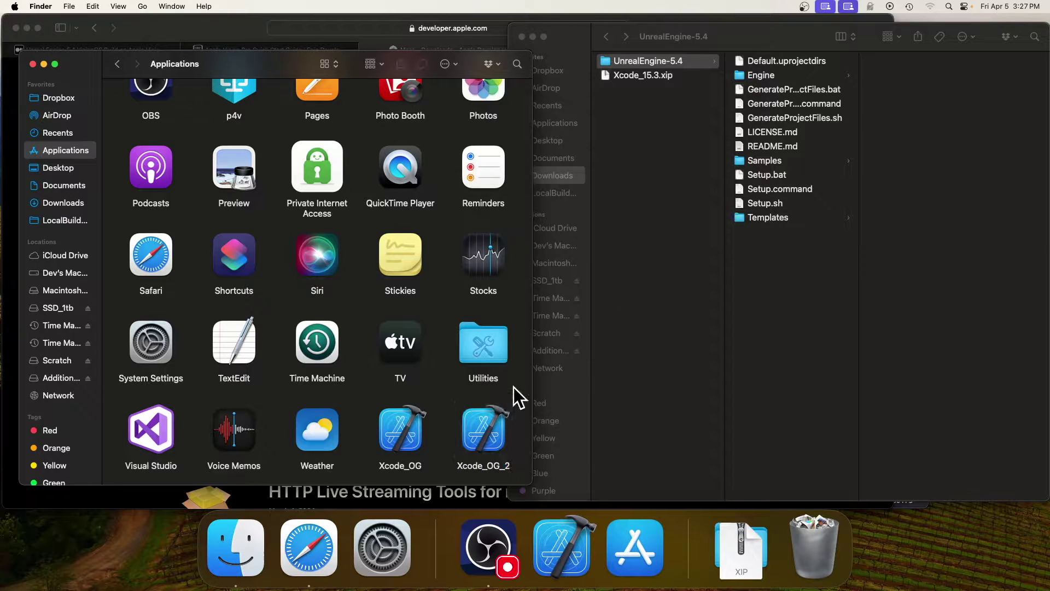
# Expand the Xcode_15.3.xip archive in Downloads and move the extracted Xcode app into the Applications folder
pyautogui.click(654, 75)
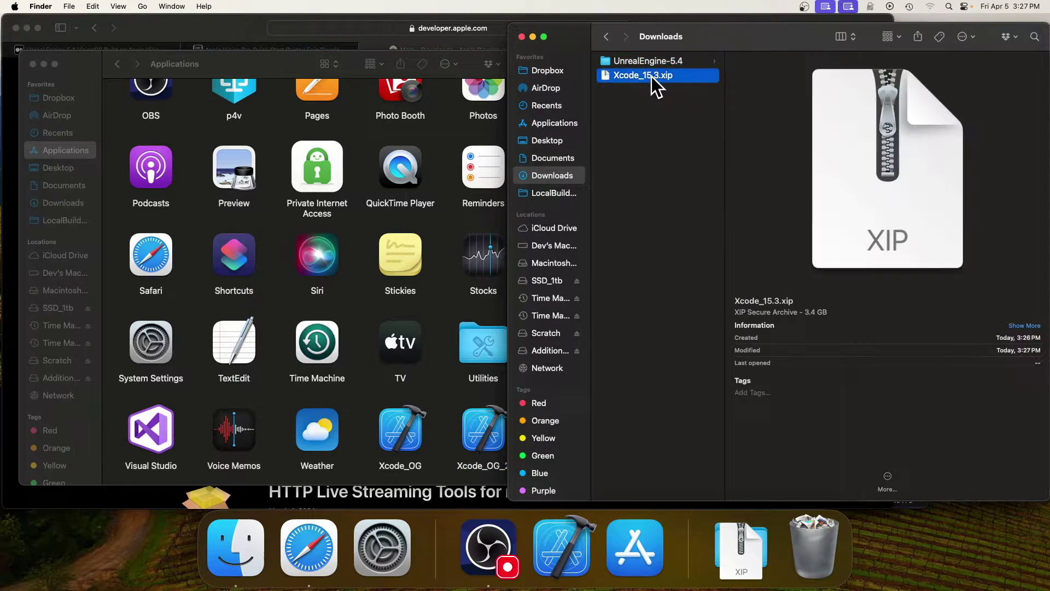
pyautogui.doubleClick(652, 76)
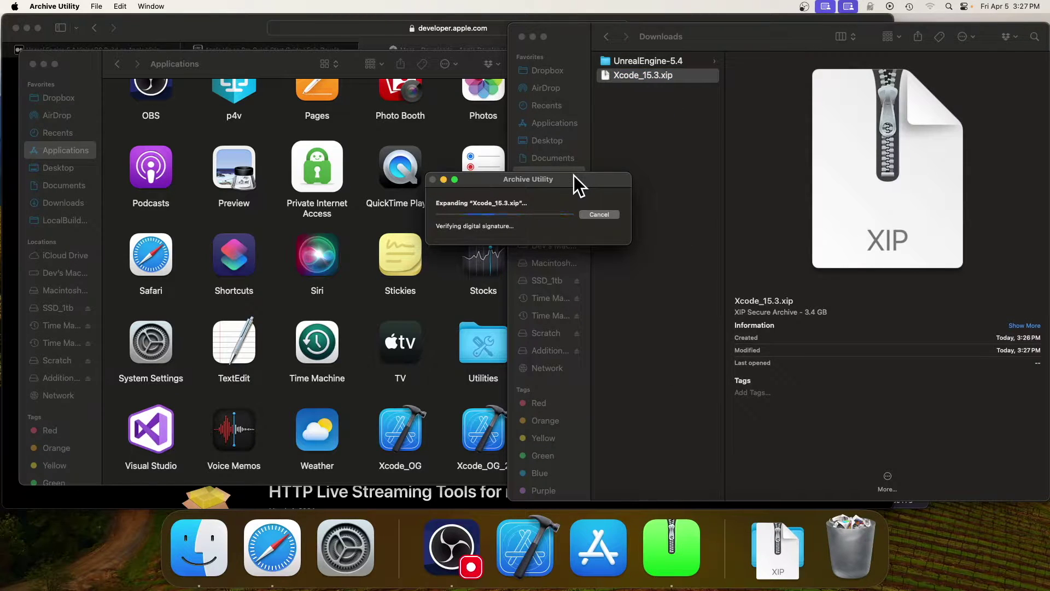
pyautogui.moveTo(577, 180); pyautogui.dragTo(757, 172)
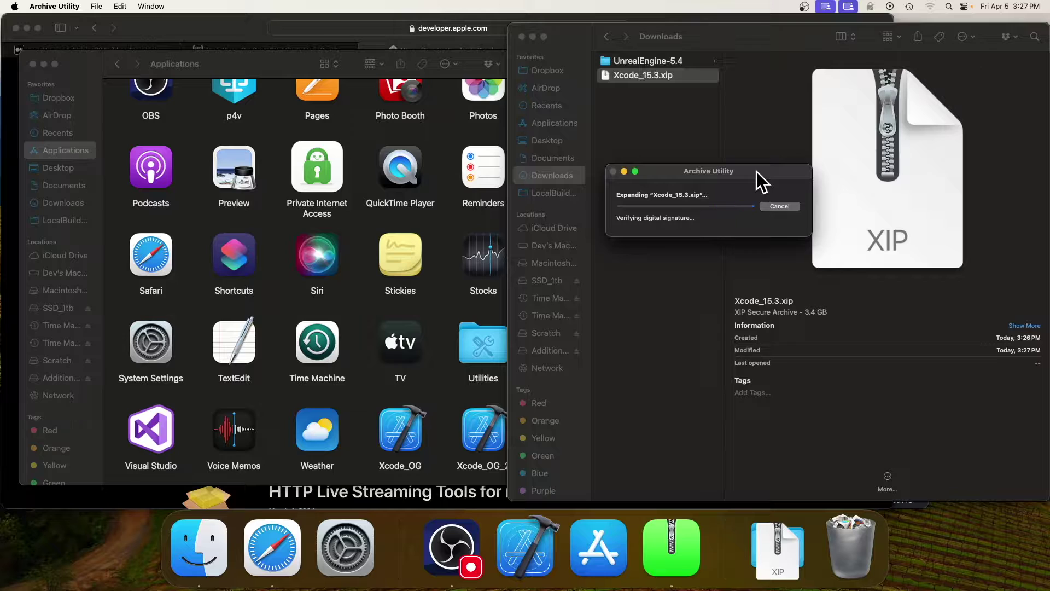
pyautogui.click(297, 74)
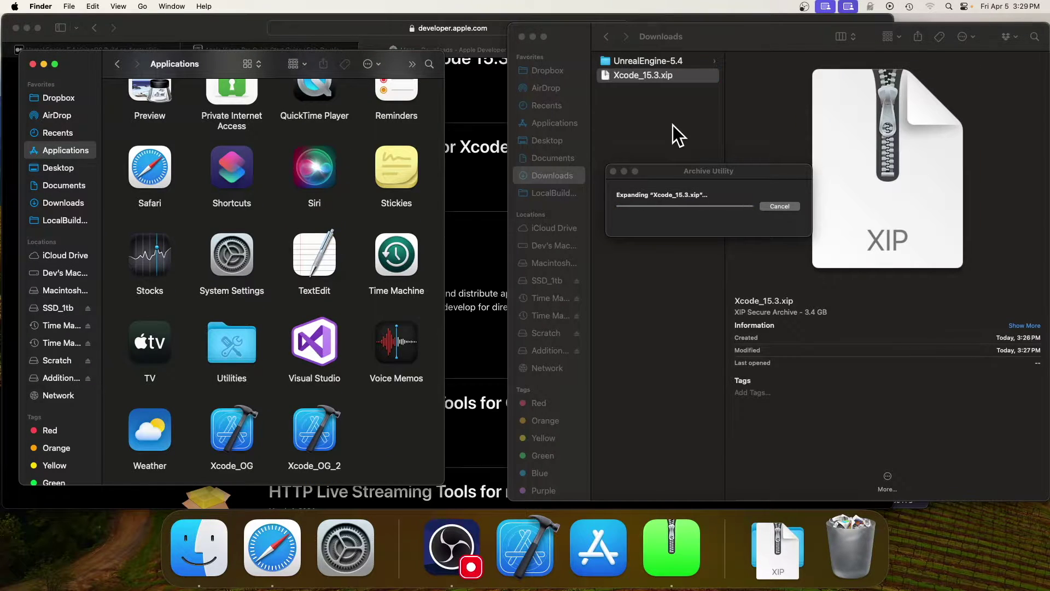
pyautogui.moveTo(626, 75); pyautogui.dragTo(386, 438)
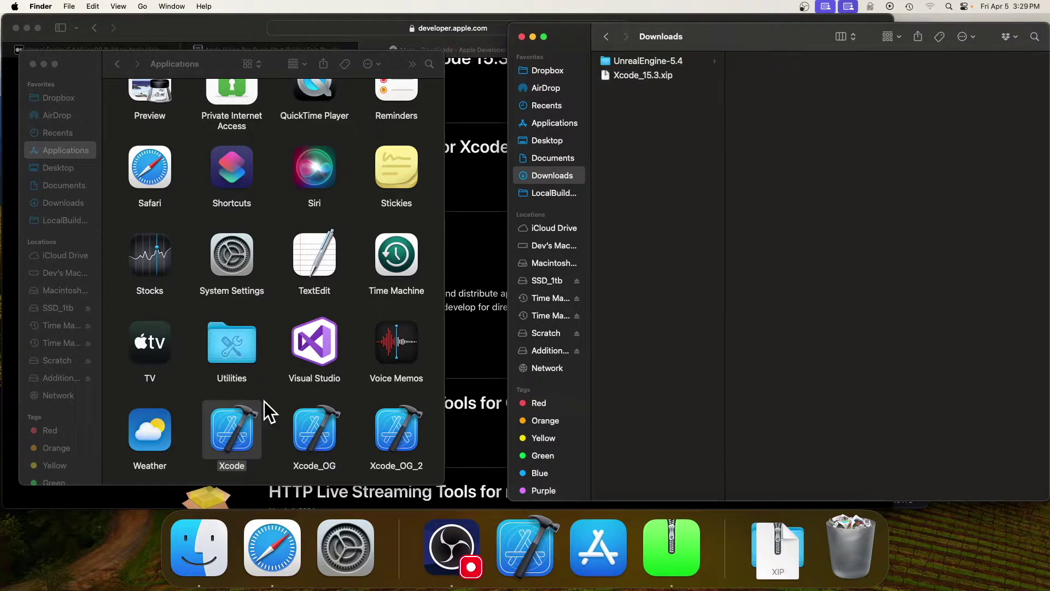
# Launch the new Xcode from Applications and start downloading the iOS 17.4 and visionOS 1.1 platforms in its settings
pyautogui.doubleClick(229, 420)
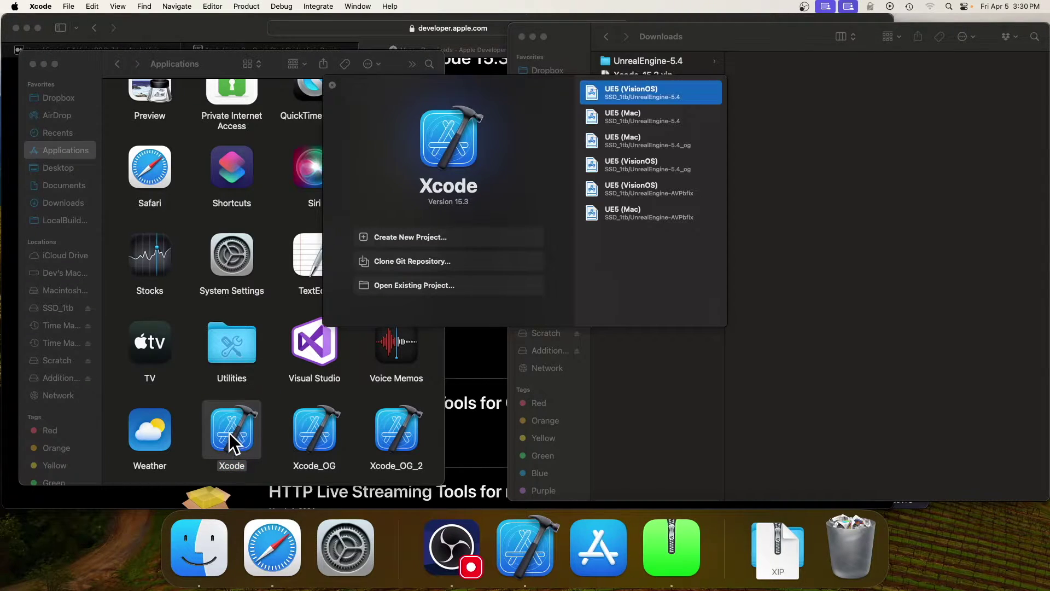
pyautogui.click(41, 6)
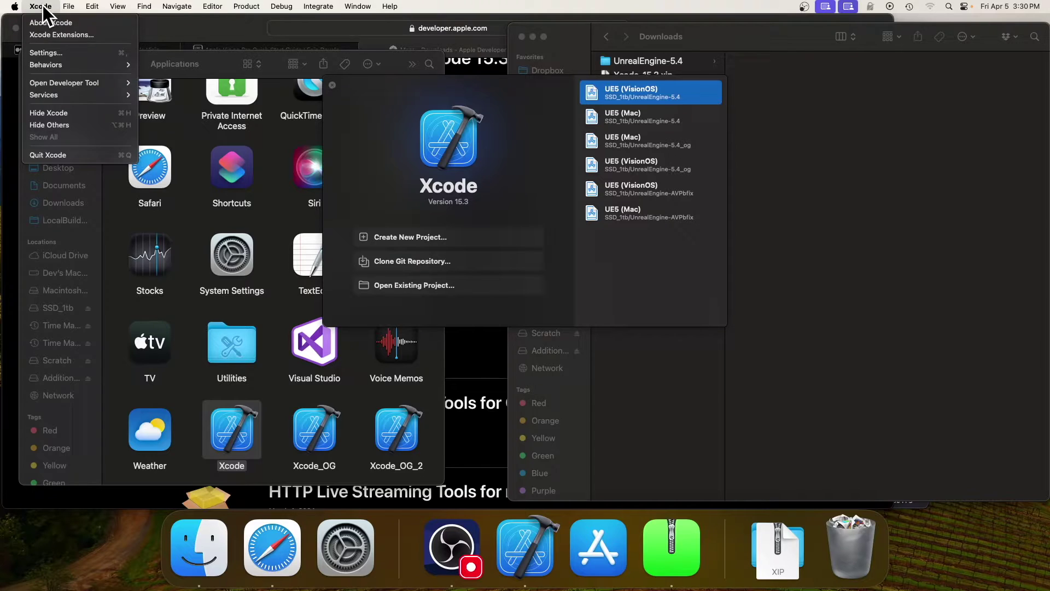
pyautogui.click(54, 53)
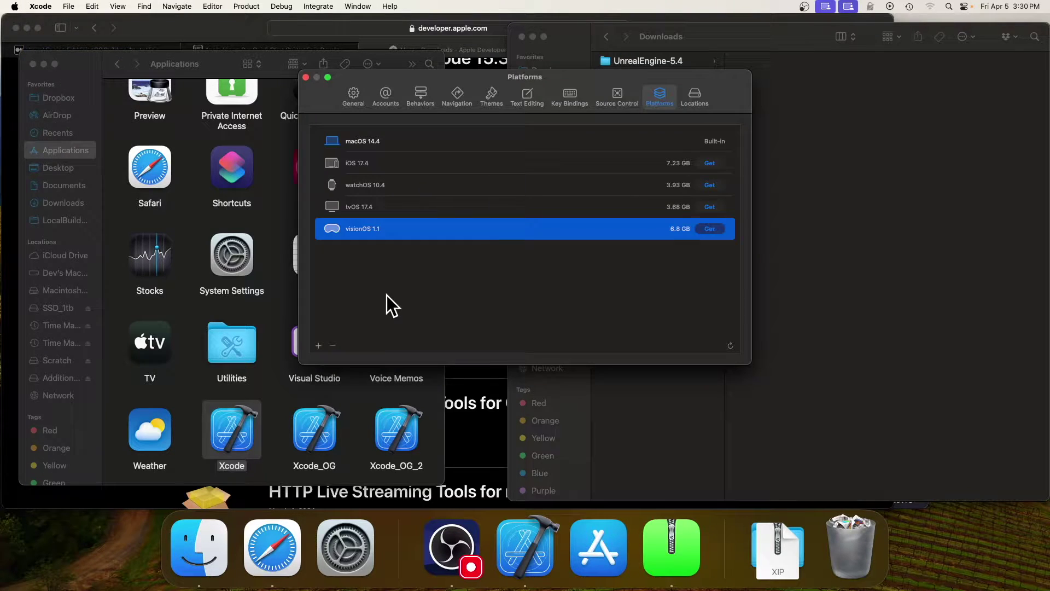
pyautogui.click(645, 164)
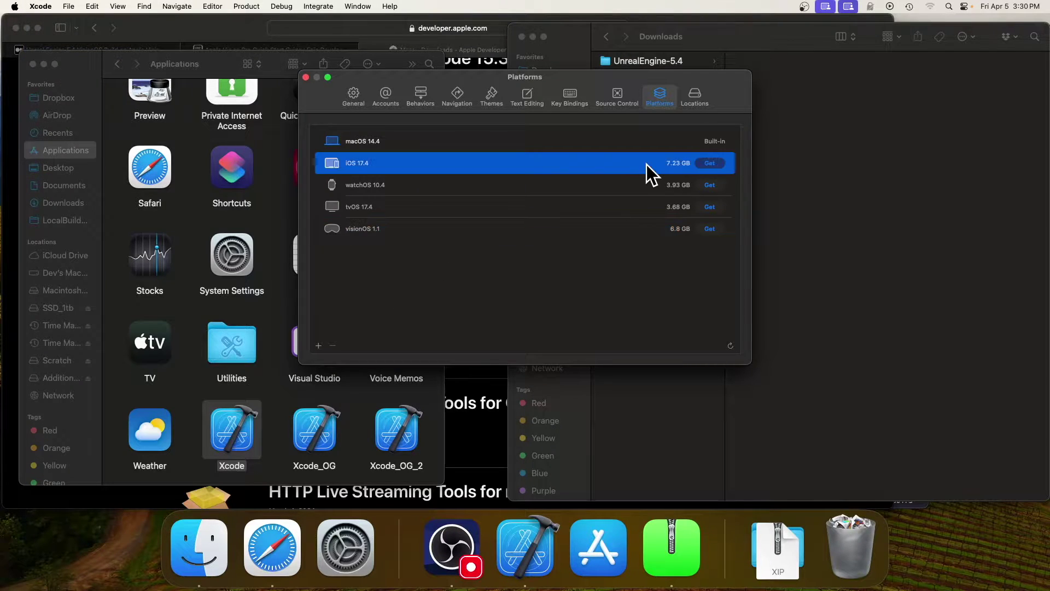
pyautogui.click(719, 163)
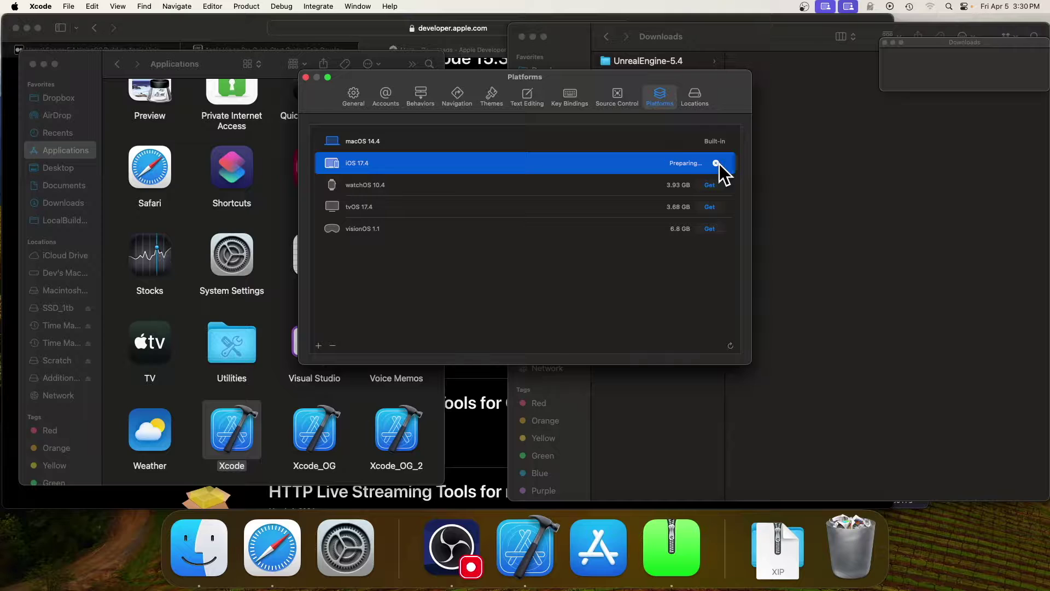
pyautogui.click(713, 229)
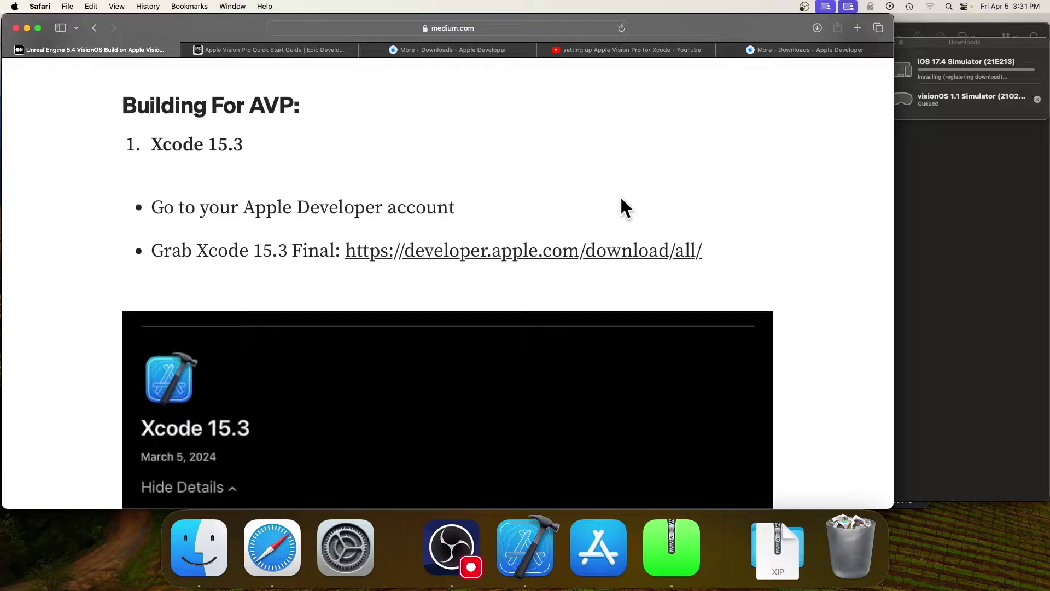
# Search the App Store for xcode, open the Xcode page and view its version history
pyautogui.scroll(-7, 674, 230)
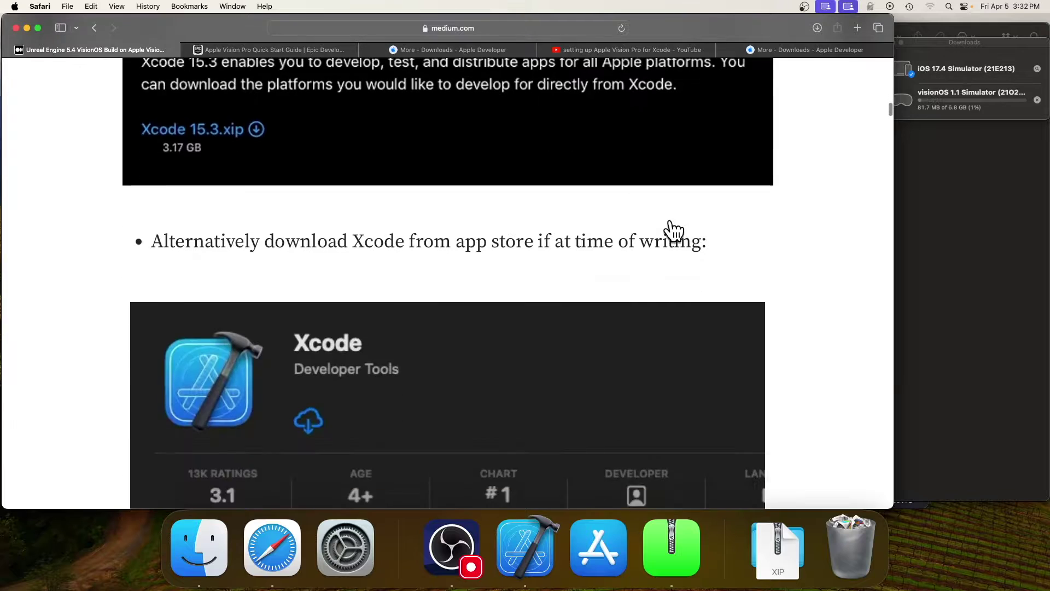
pyautogui.scroll(-3, 671, 224)
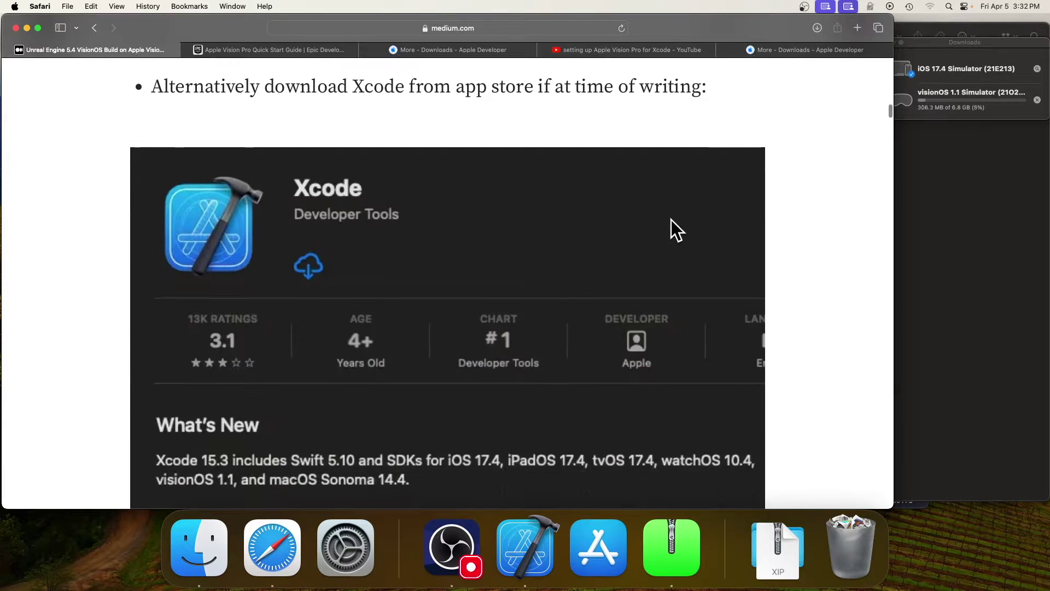
pyautogui.click(605, 544)
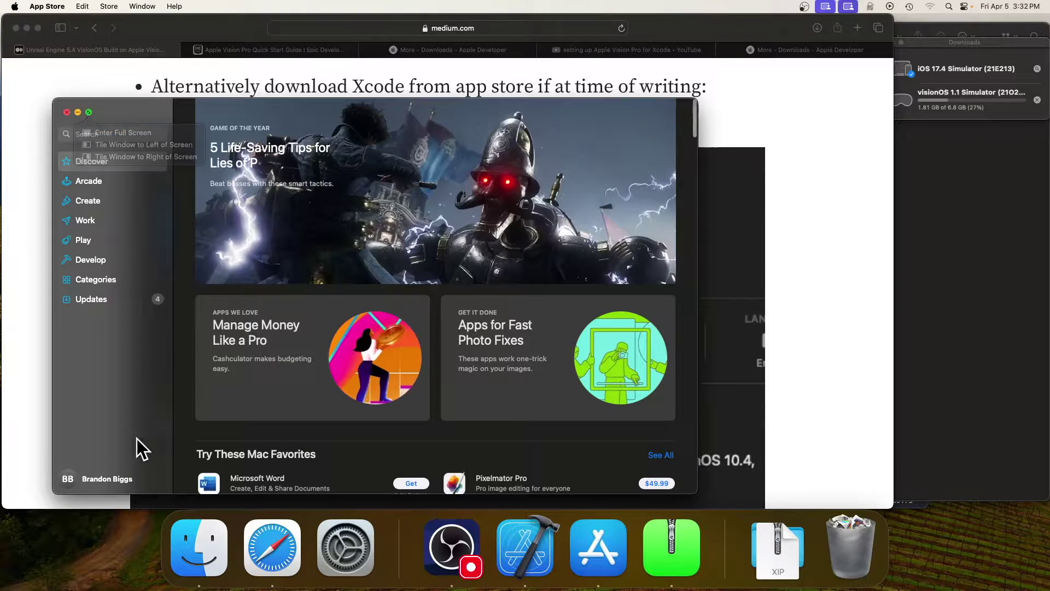
pyautogui.click(128, 133)
pyautogui.write('xcode')
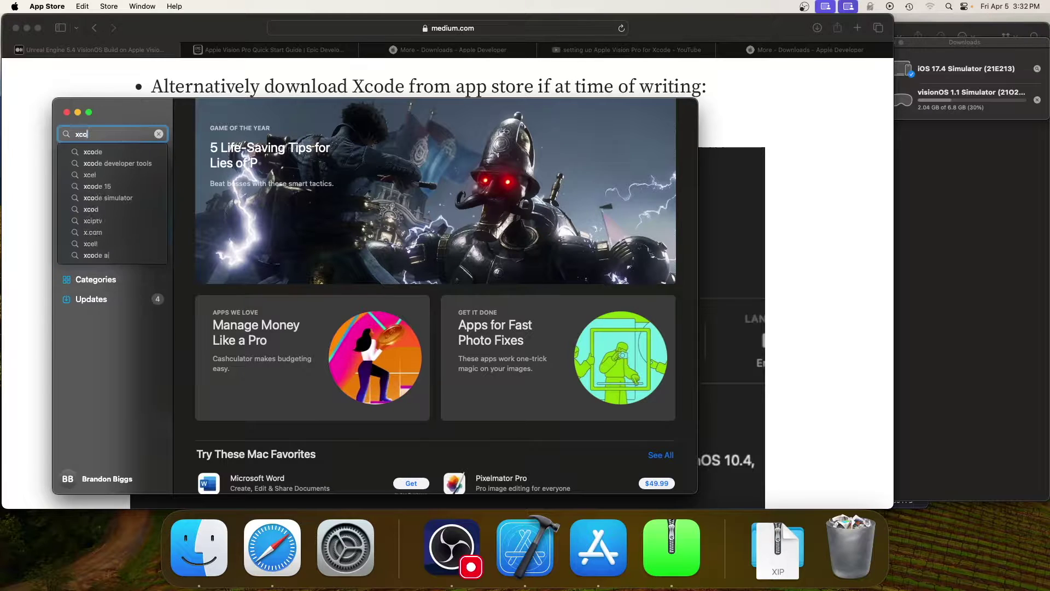
pyautogui.press('Return')
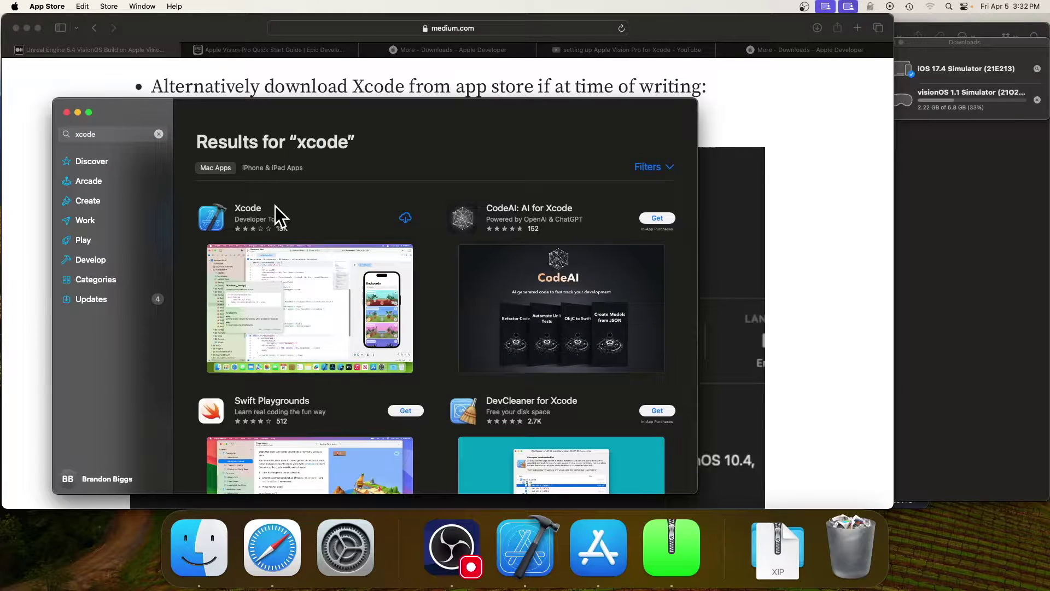
pyautogui.click(274, 207)
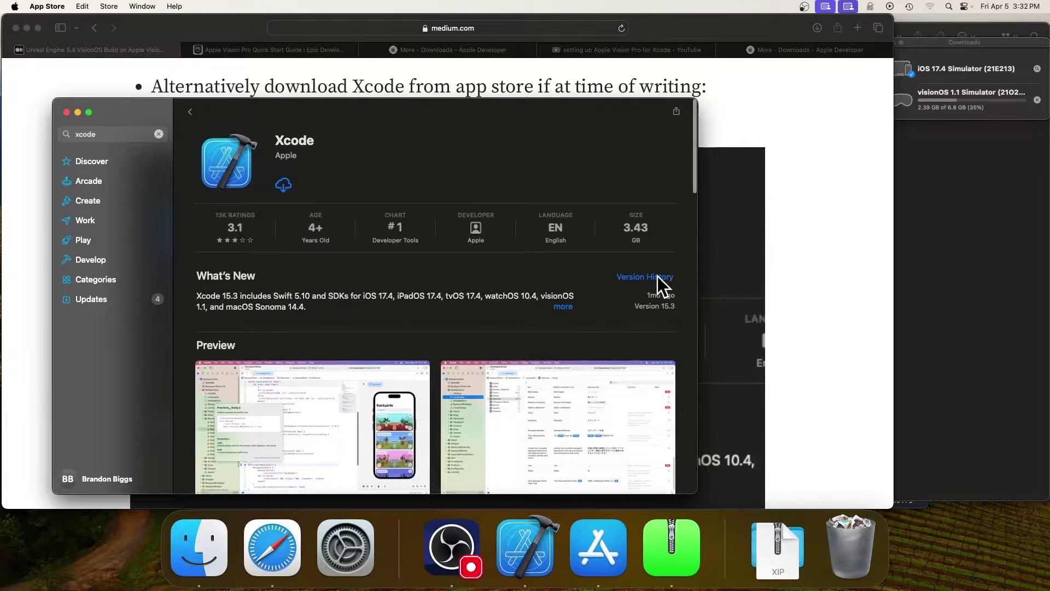
pyautogui.click(656, 277)
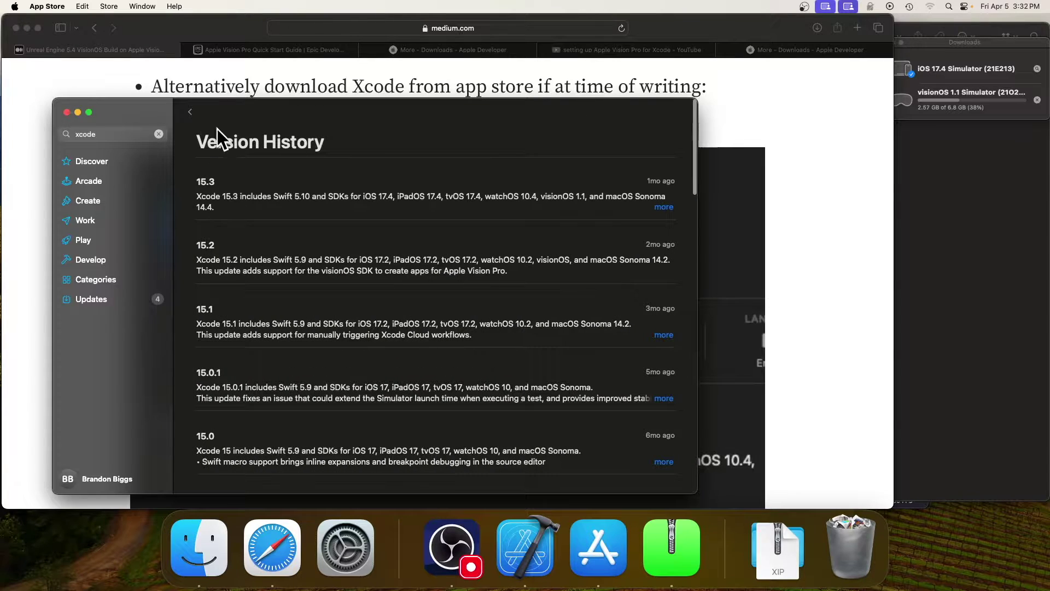
pyautogui.click(191, 112)
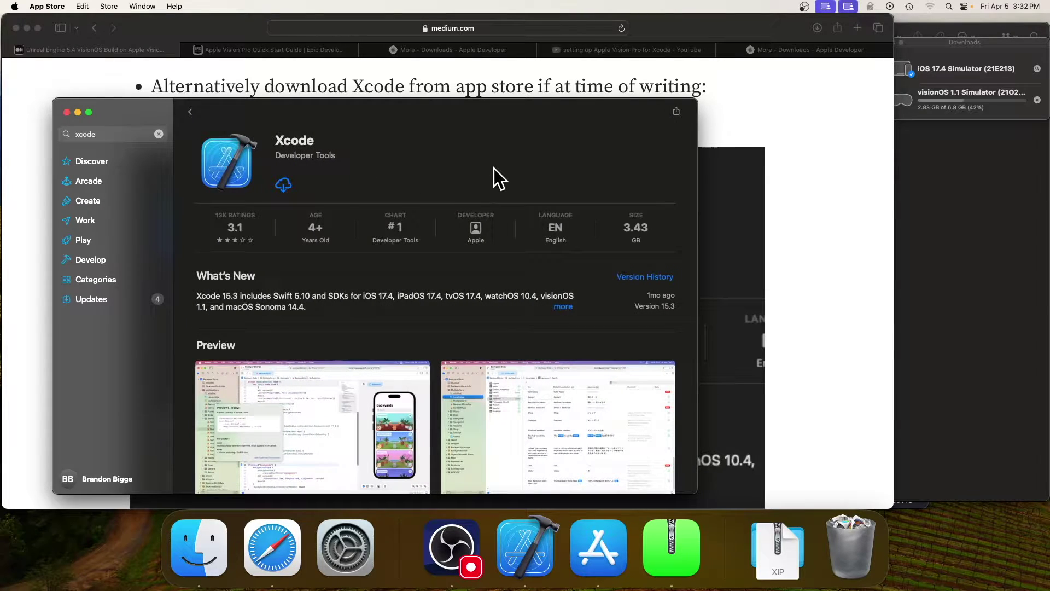
# Return to the article in Safari and read the sections on copying Xcode 15.3 and installing its platforms
pyautogui.click(861, 268)
pyautogui.scroll(-3, 861, 268)
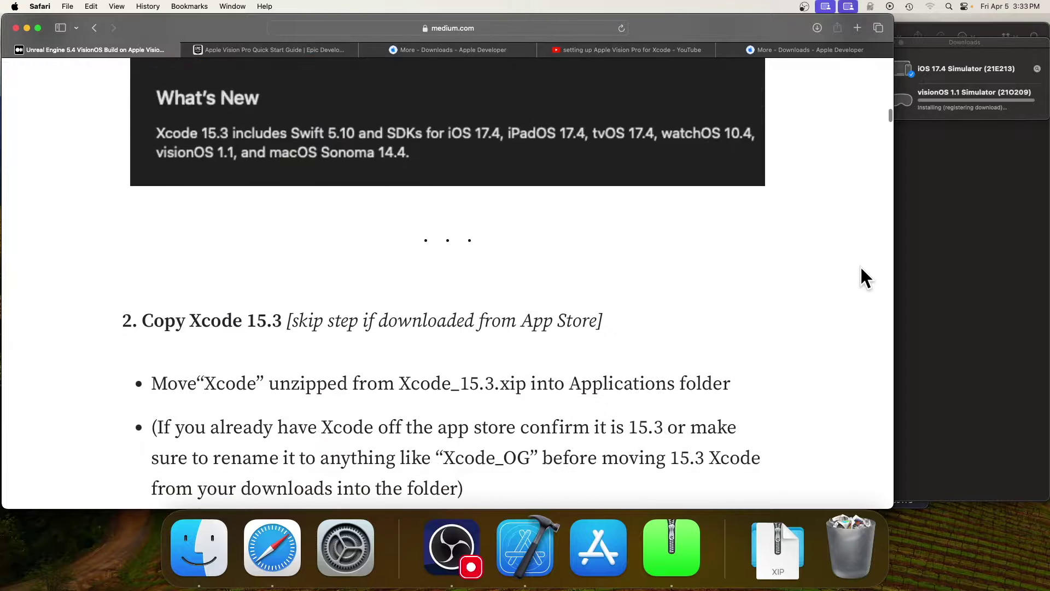
pyautogui.scroll(-10, 861, 268)
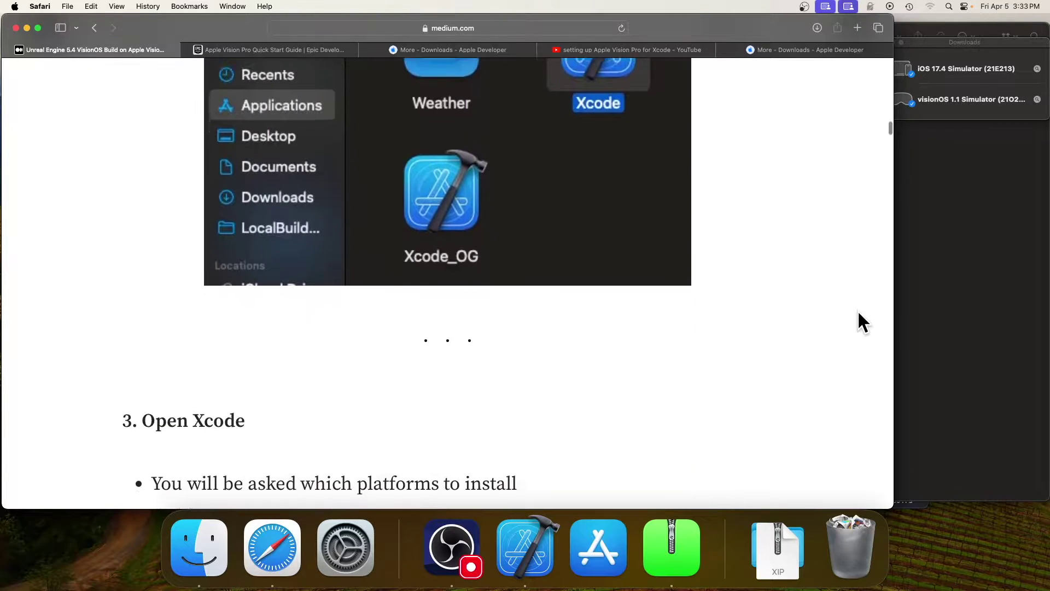
pyautogui.scroll(-5, 857, 312)
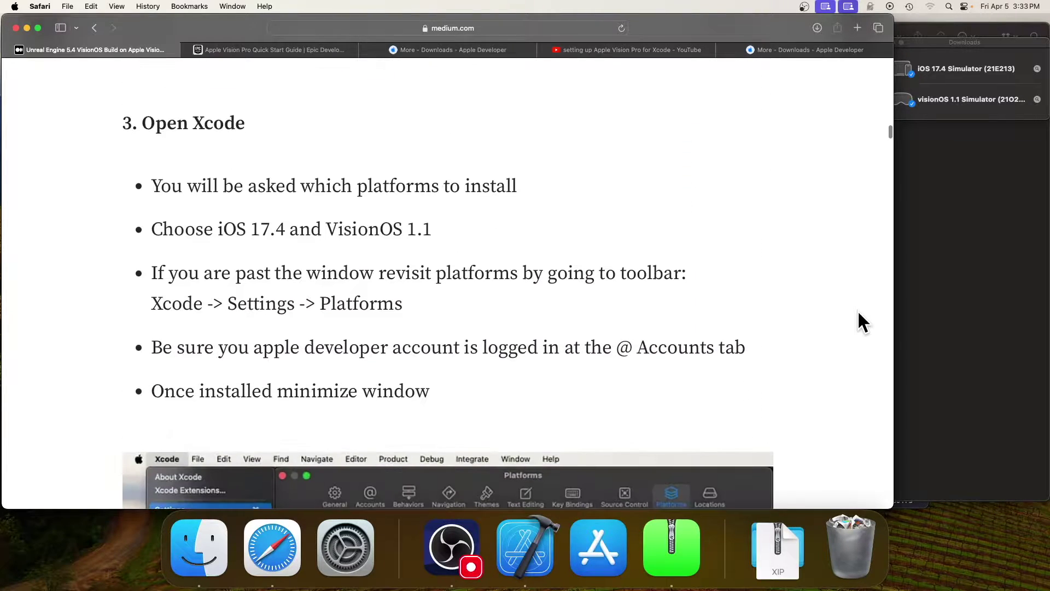
pyautogui.scroll(-4, 859, 312)
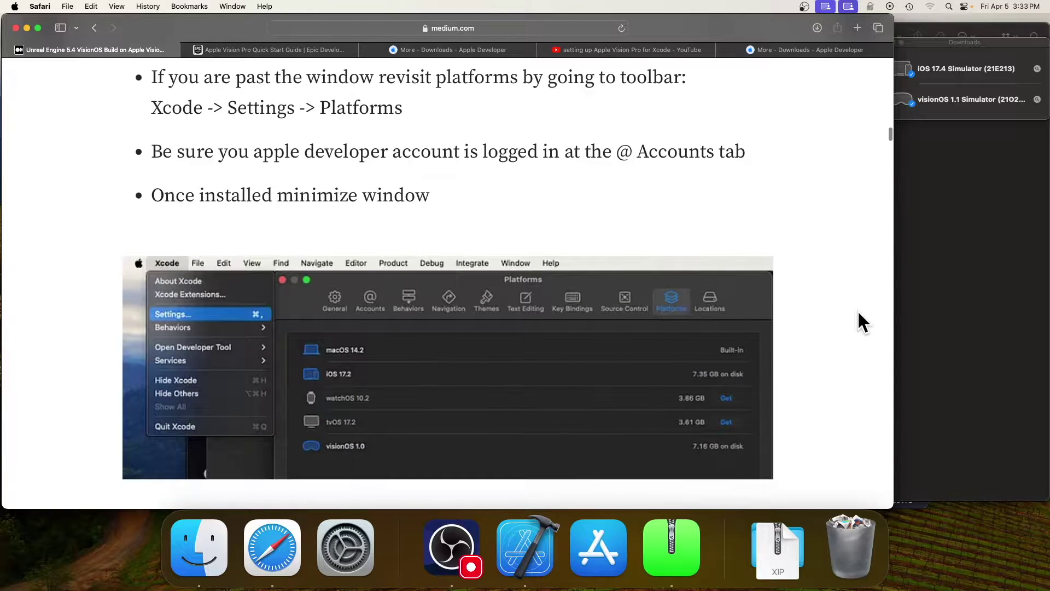
pyautogui.scroll(-2, 858, 312)
pyautogui.scroll(-2, 858, 313)
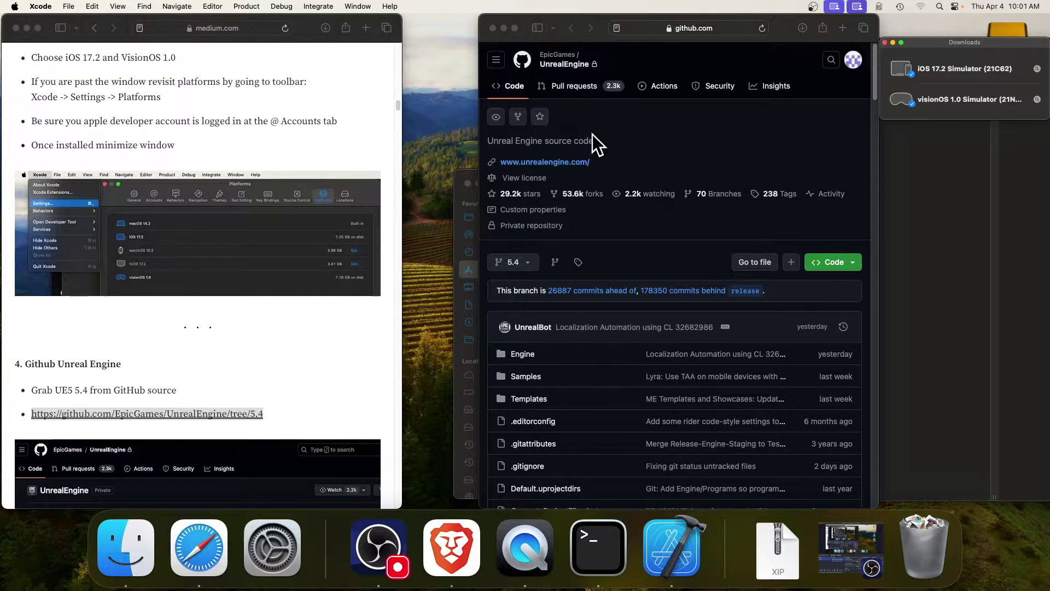
# Look through the branch list of the UnrealEngine GitHub repository, staying on the 5.4 branch
pyautogui.click(530, 263)
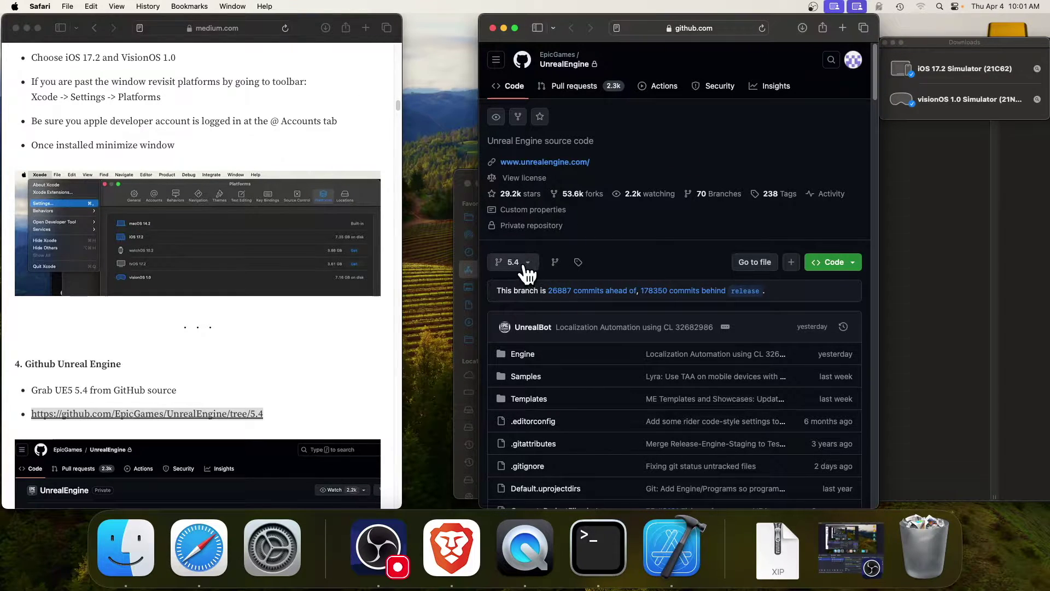
pyautogui.click(513, 262)
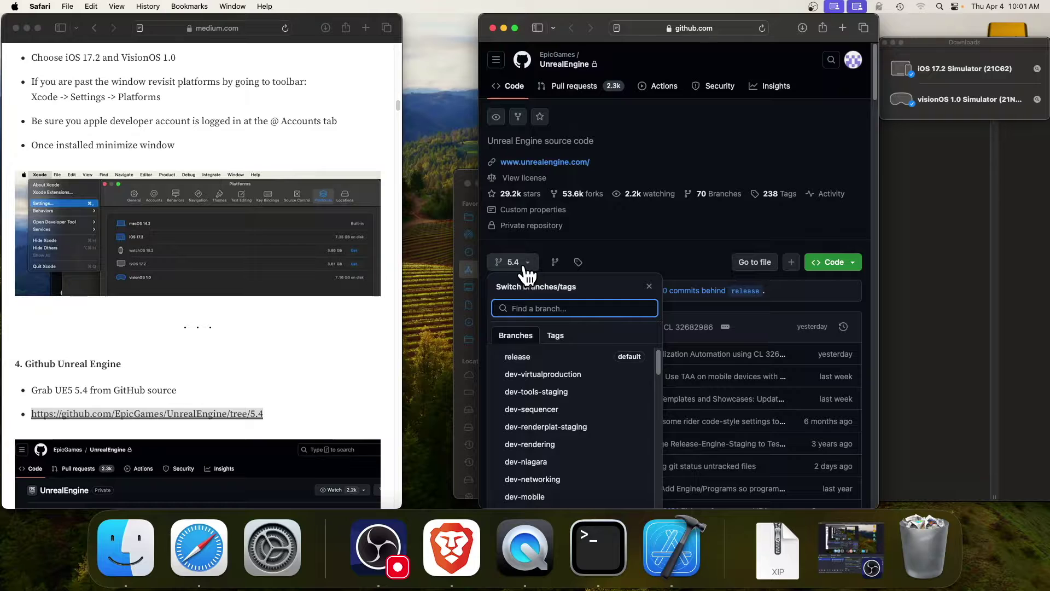
pyautogui.scroll(-5, 537, 352)
pyautogui.scroll(-5, 568, 295)
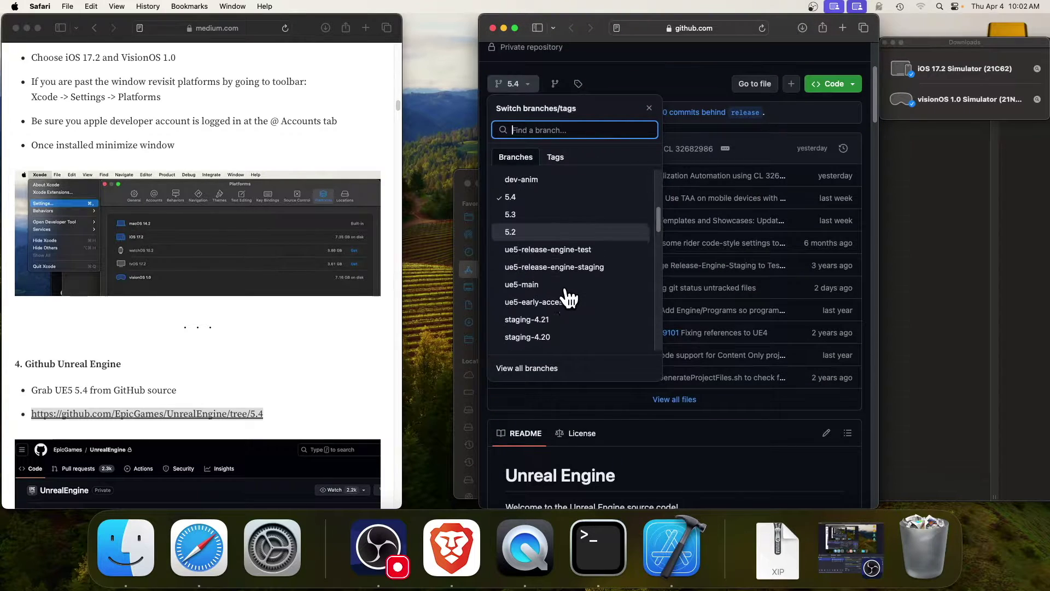
pyautogui.scroll(-10, 569, 298)
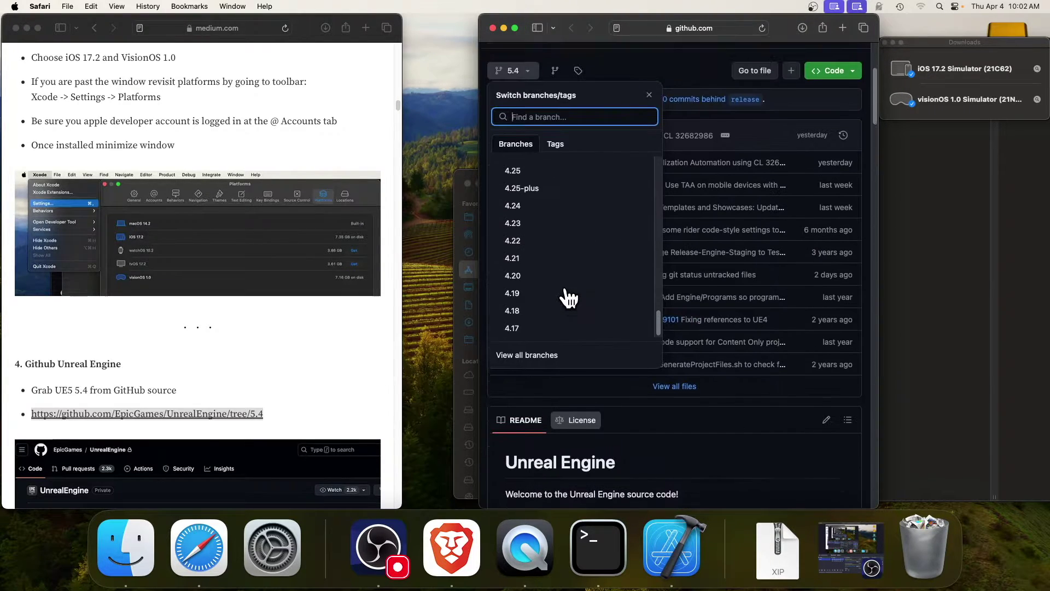
pyautogui.scroll(10, 569, 298)
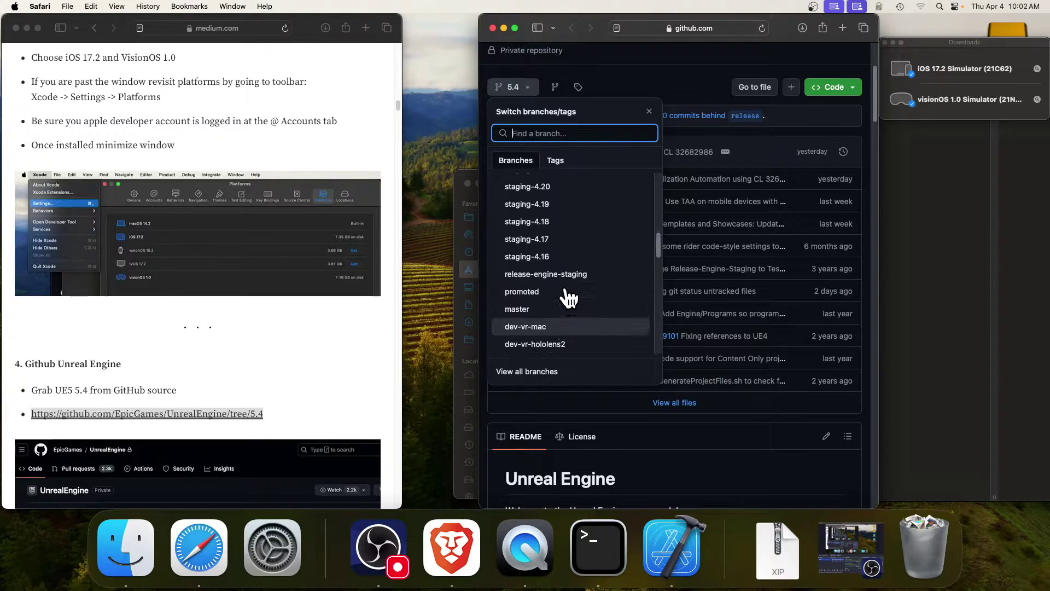
pyautogui.scroll(5, 566, 294)
pyautogui.click(540, 268)
pyautogui.scroll(4, 659, 93)
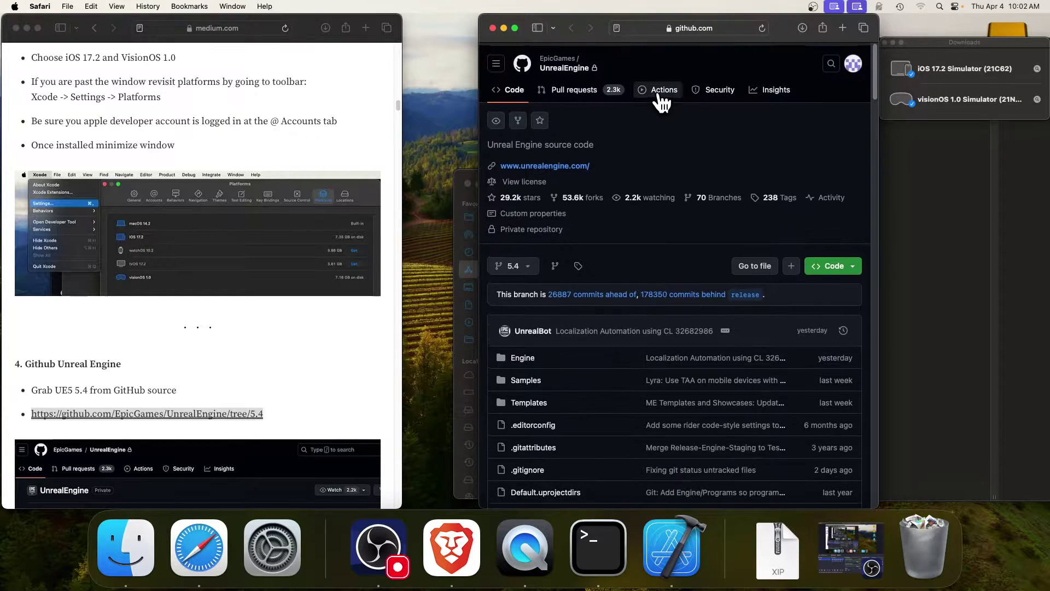
# Download the 5.4 branch of the UnrealEngine repository as a ZIP, and close the GitHub and Applications windows
pyautogui.click(831, 263)
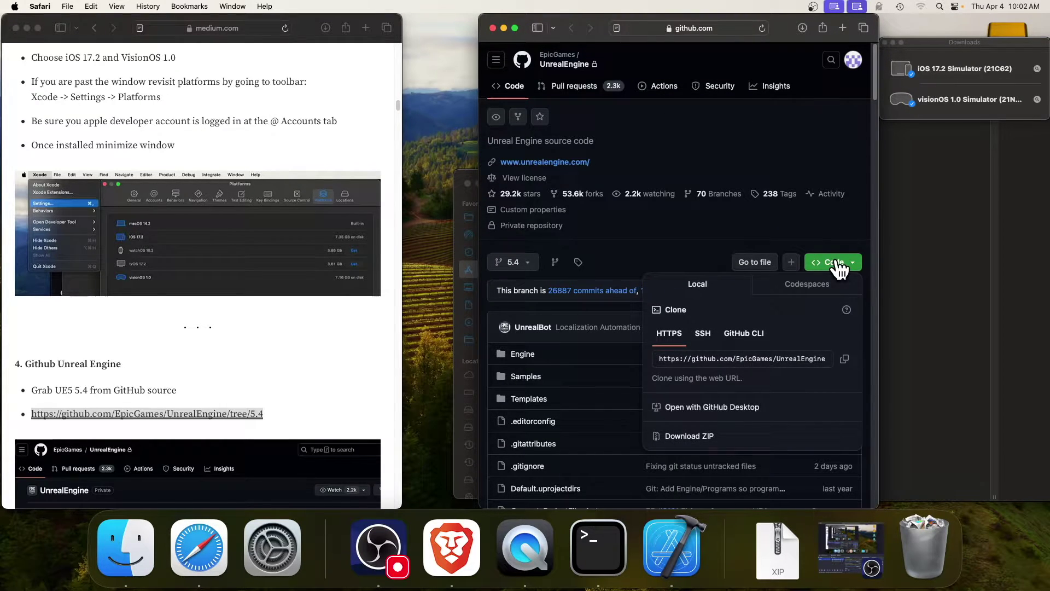
pyautogui.click(732, 437)
pyautogui.click(1016, 251)
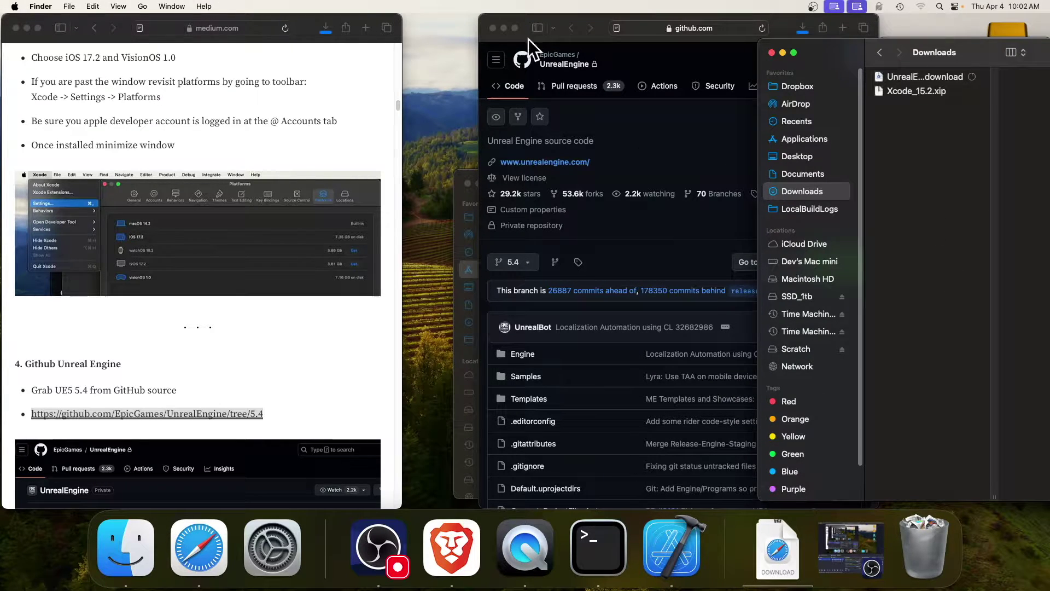
pyautogui.click(494, 28)
pyautogui.click(509, 205)
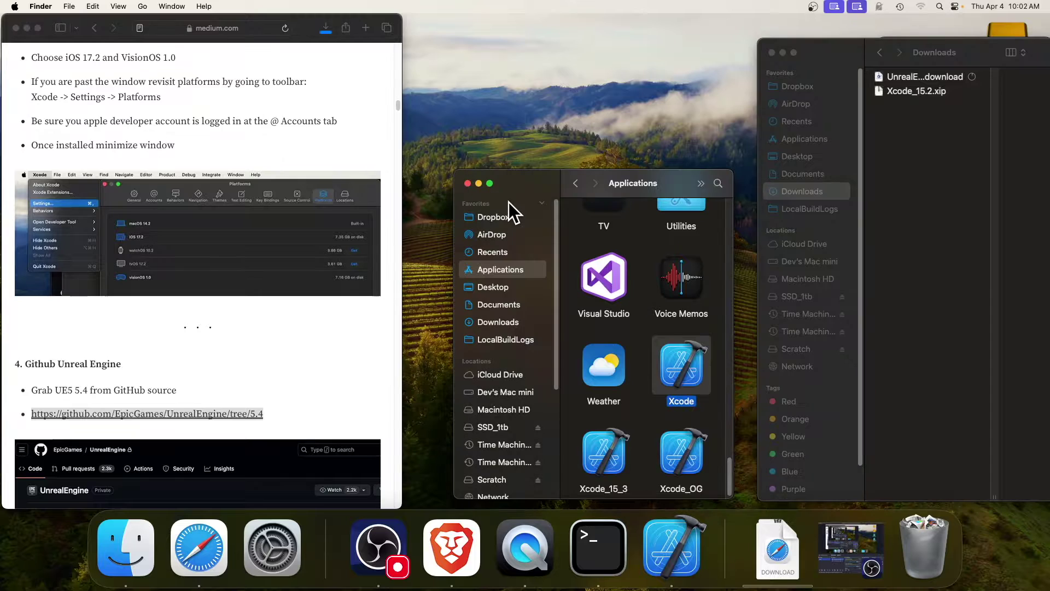
pyautogui.click(467, 183)
# Select the downloaded UnrealEngine-5.4 folder in Downloads and try to copy it onto the SSD_1tb drive
pyautogui.click(765, 548)
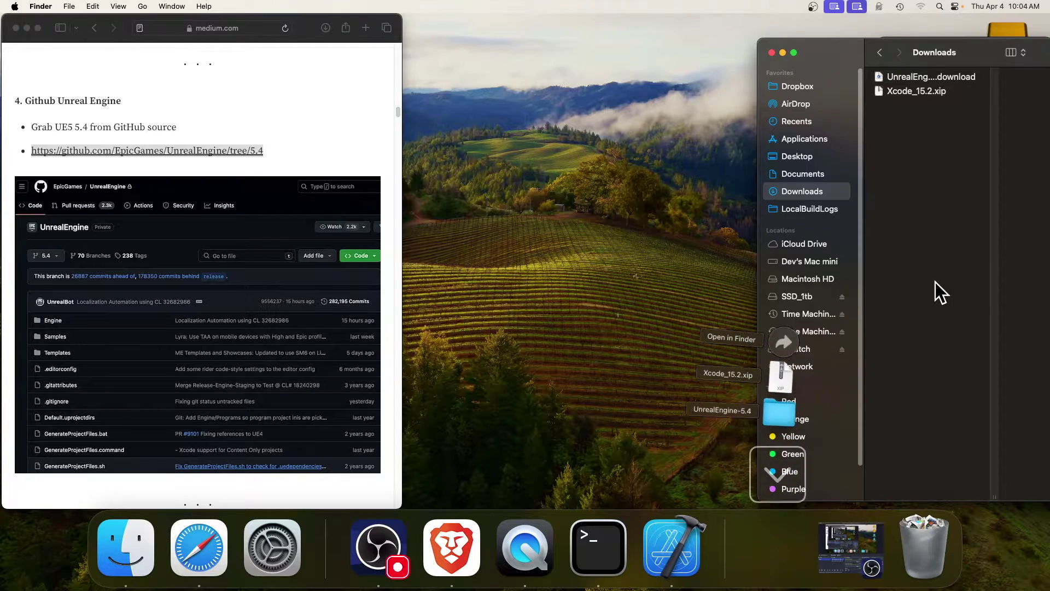
pyautogui.click(924, 76)
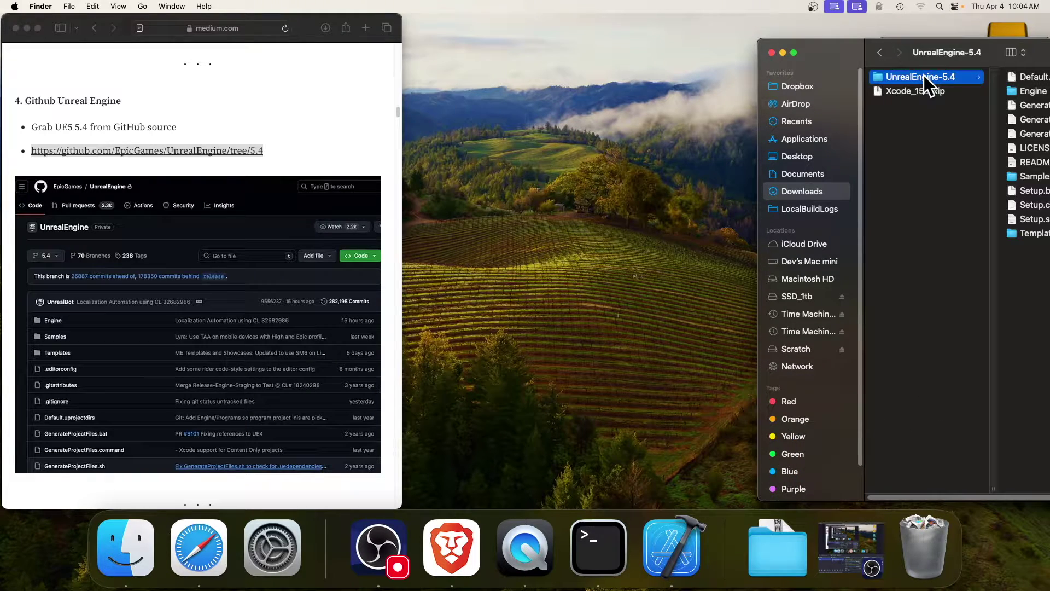
pyautogui.moveTo(924, 76); pyautogui.dragTo(826, 293)
pyautogui.click(826, 296)
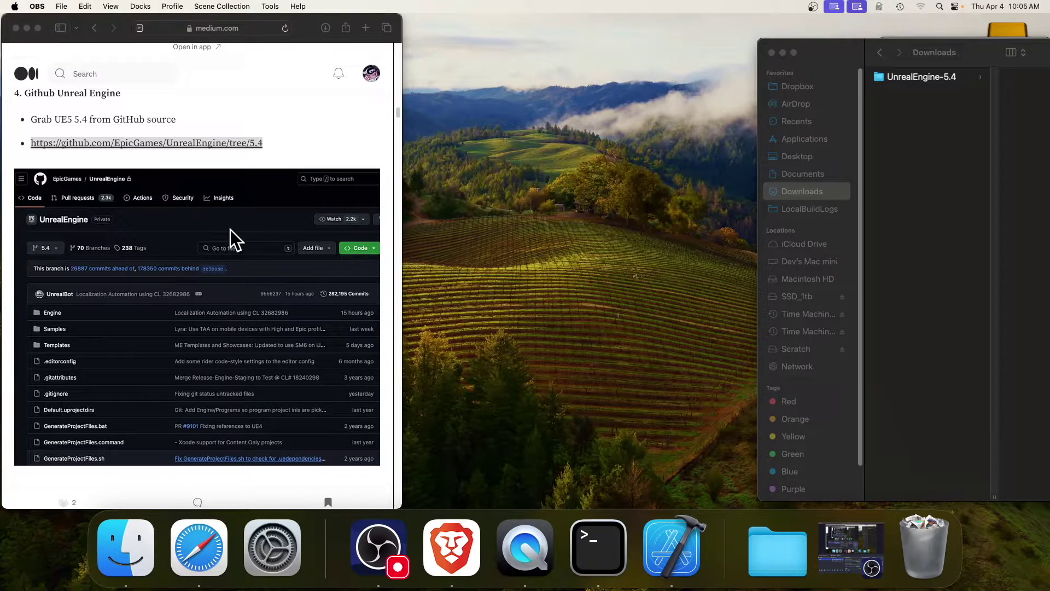
# Following the article's section 5, open Terminal and run sudo spctl --master-disable, authorising it with the account password
pyautogui.scroll(-10, 231, 230)
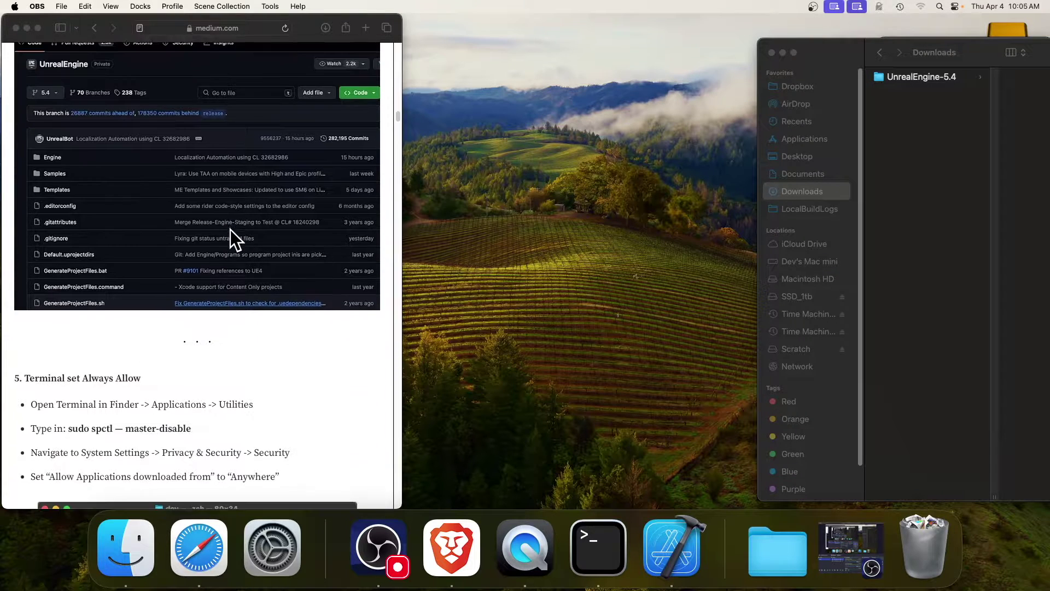
pyautogui.scroll(-5, 231, 230)
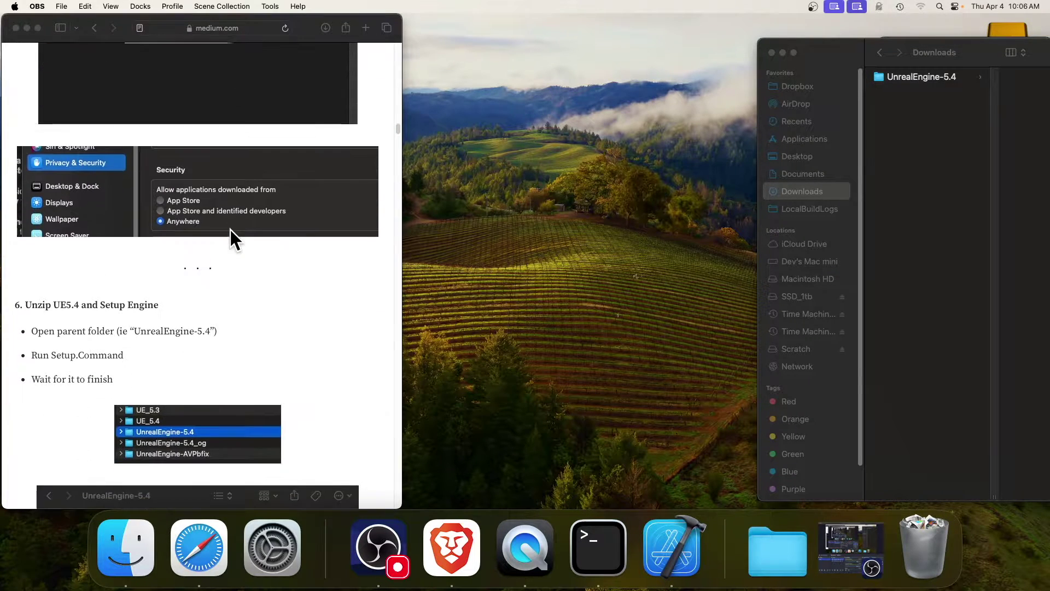
pyautogui.scroll(6, 230, 228)
pyautogui.scroll(-2, 230, 229)
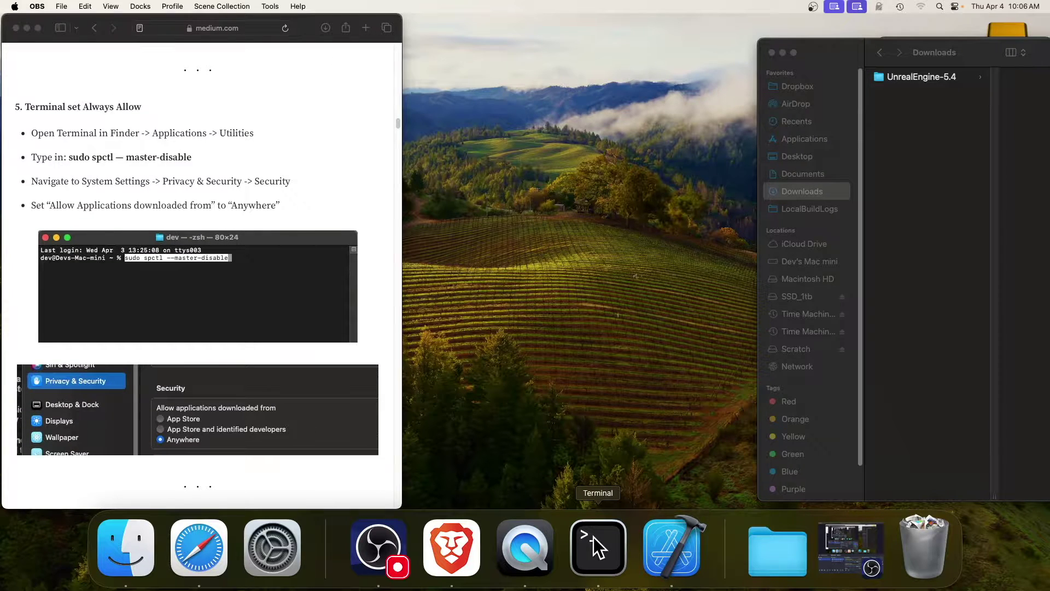
pyautogui.press('super+space')
pyautogui.write('terminal')
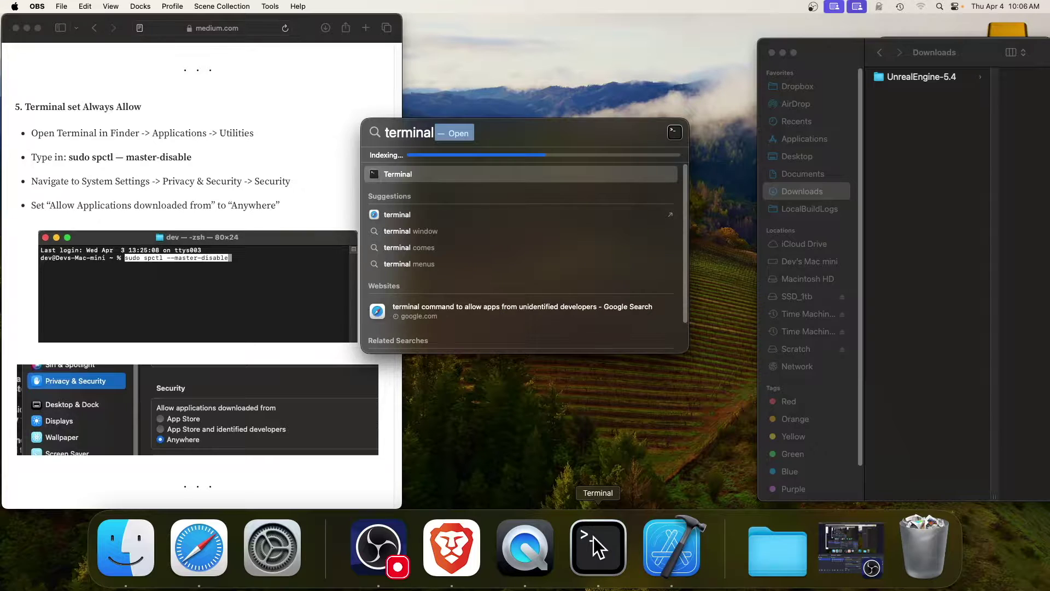
pyautogui.press('Return')
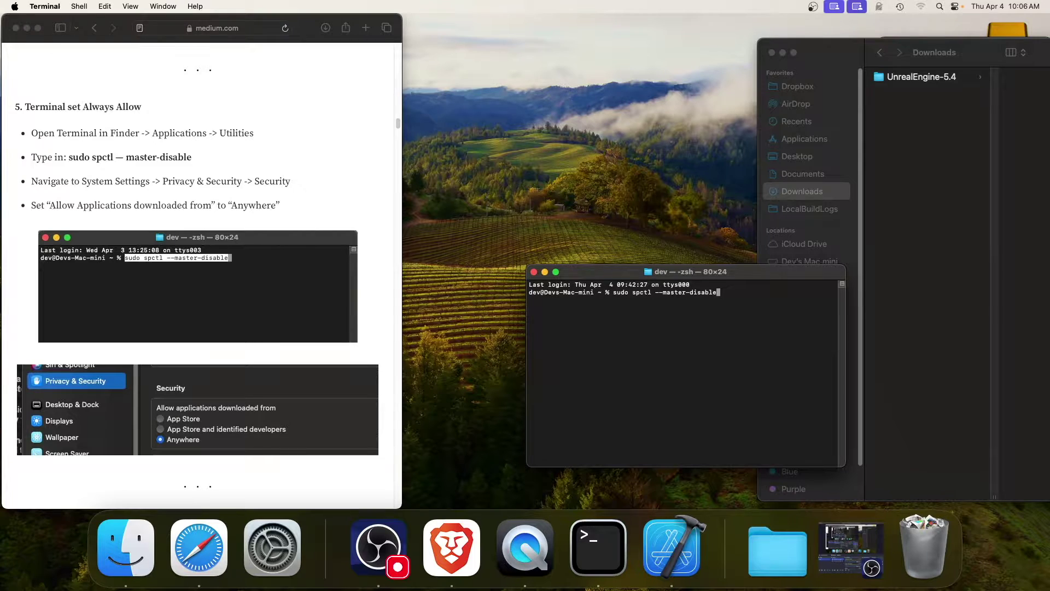
pyautogui.press('Return')
pyautogui.press('Return')
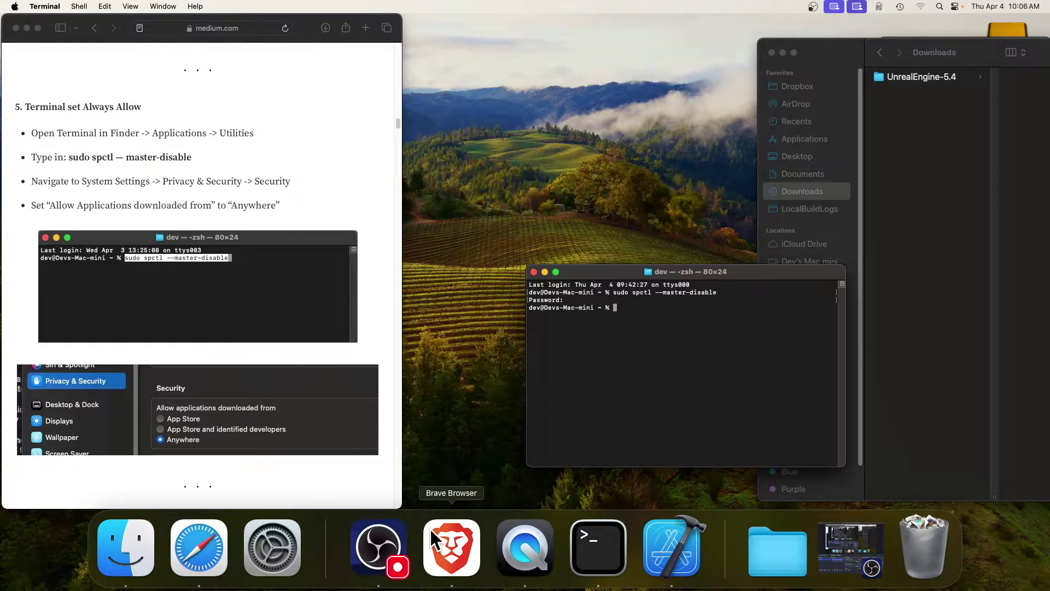
# Check in System Settings, under Privacy & Security, that applications downloaded from Anywhere are allowed
pyautogui.click(284, 541)
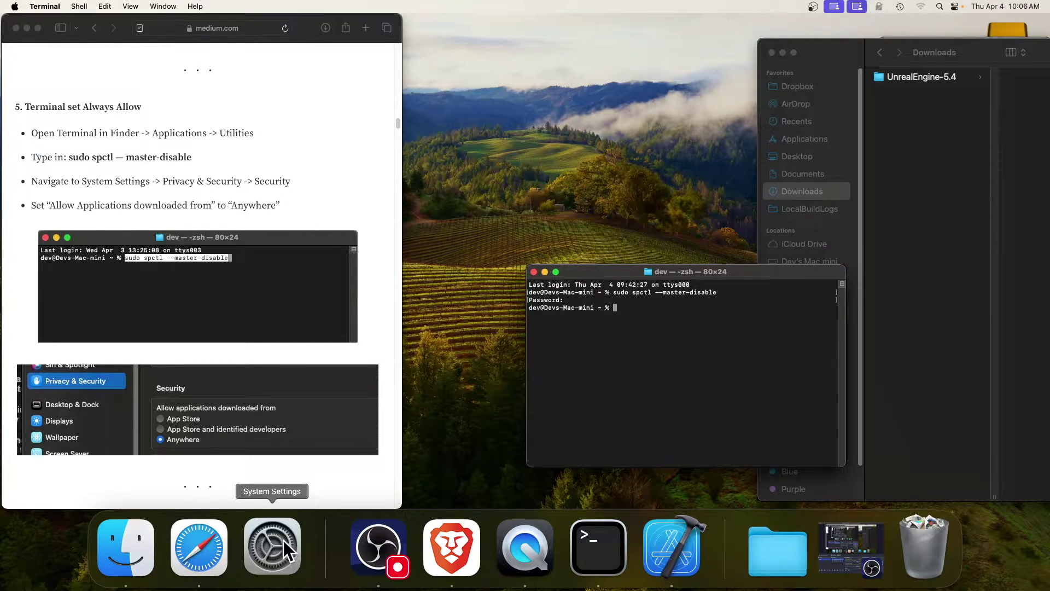
pyautogui.click(624, 464)
pyautogui.scroll(-10, 837, 352)
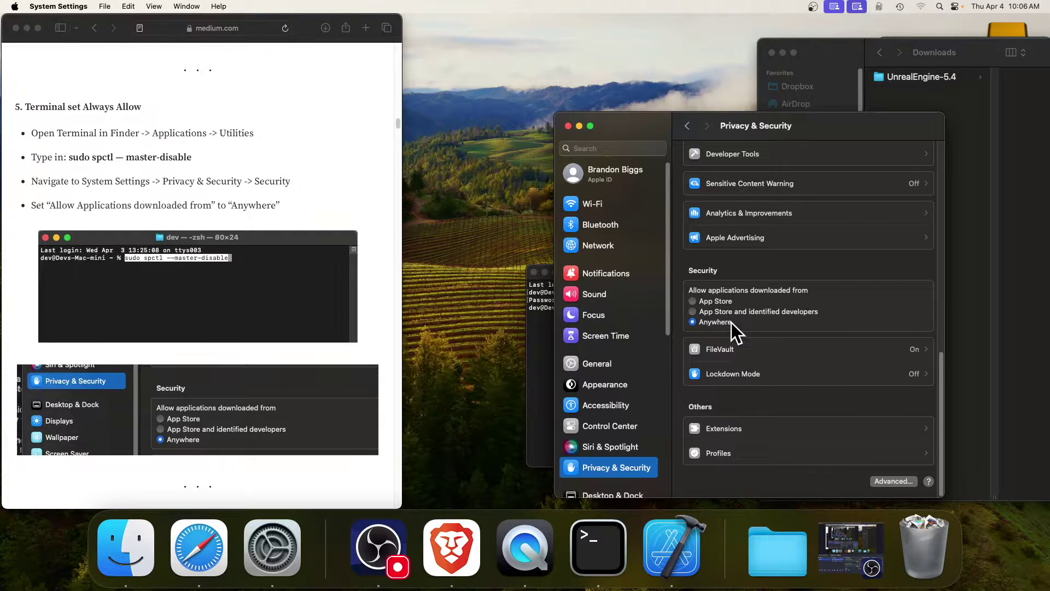
# Bring up the article's section 6, open the UnrealEngine-5.4 folder in Downloads, and close System Settings
pyautogui.scroll(-10, 182, 262)
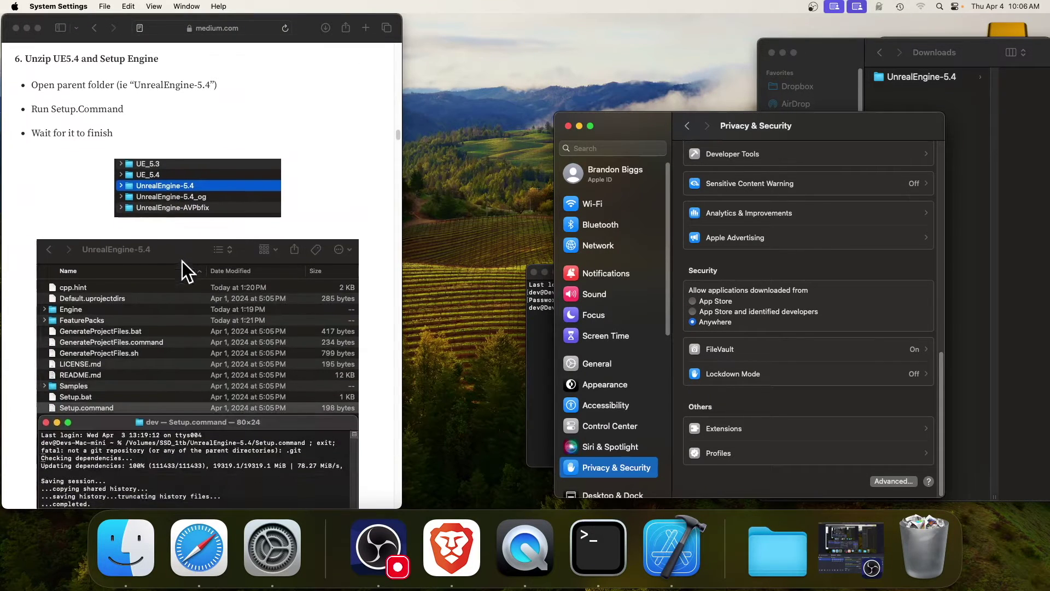
pyautogui.click(907, 67)
pyautogui.click(916, 75)
pyautogui.click(568, 126)
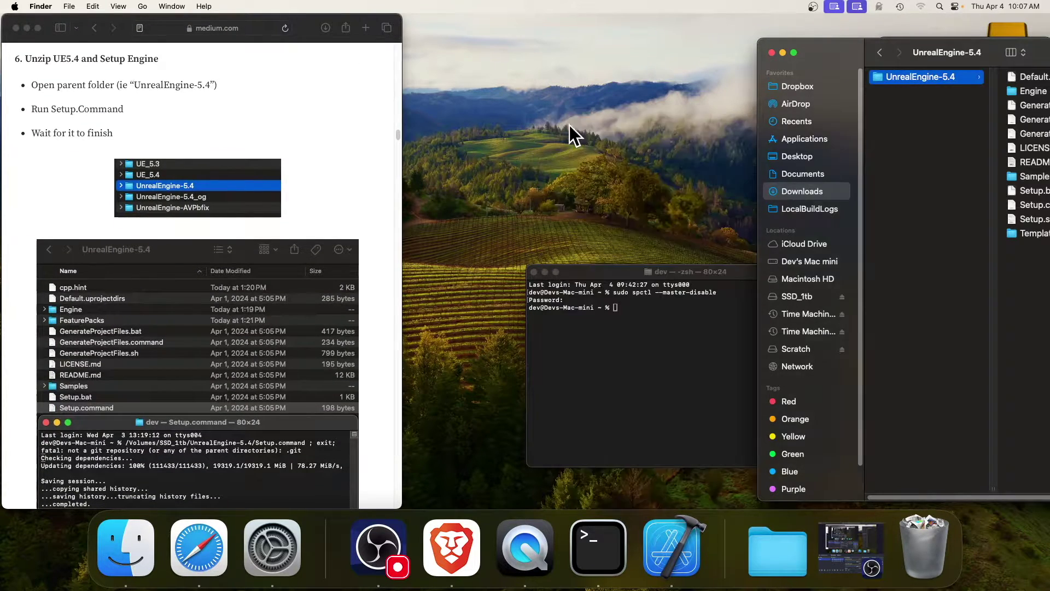
# Close the Terminal window, open SSD_1tb in a second Finder window, and copy the UnrealEngine-5.4 folder from Downloads onto that drive
pyautogui.click(534, 272)
pyautogui.press('cmd+h')
pyautogui.rightClick(131, 544)
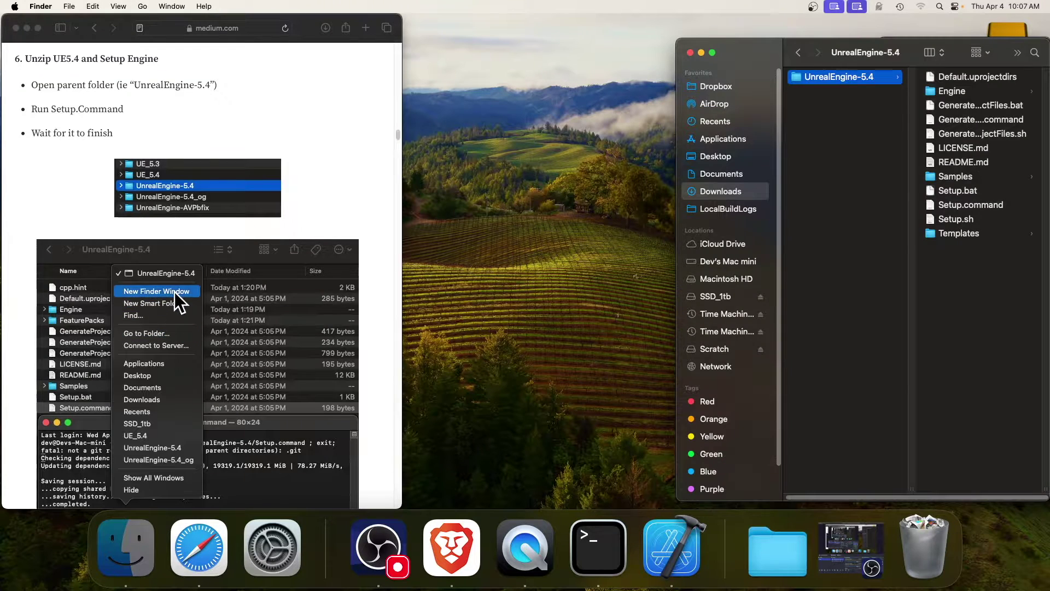
pyautogui.click(164, 266)
pyautogui.moveTo(654, 41); pyautogui.dragTo(672, 43)
pyautogui.click(855, 88)
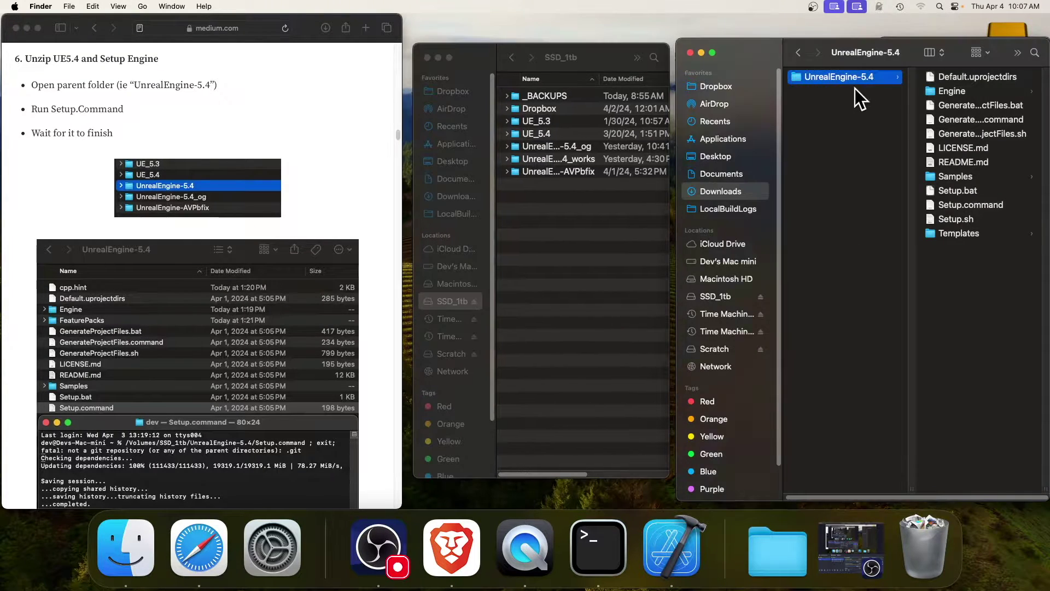
pyautogui.moveTo(730, 164); pyautogui.dragTo(625, 225)
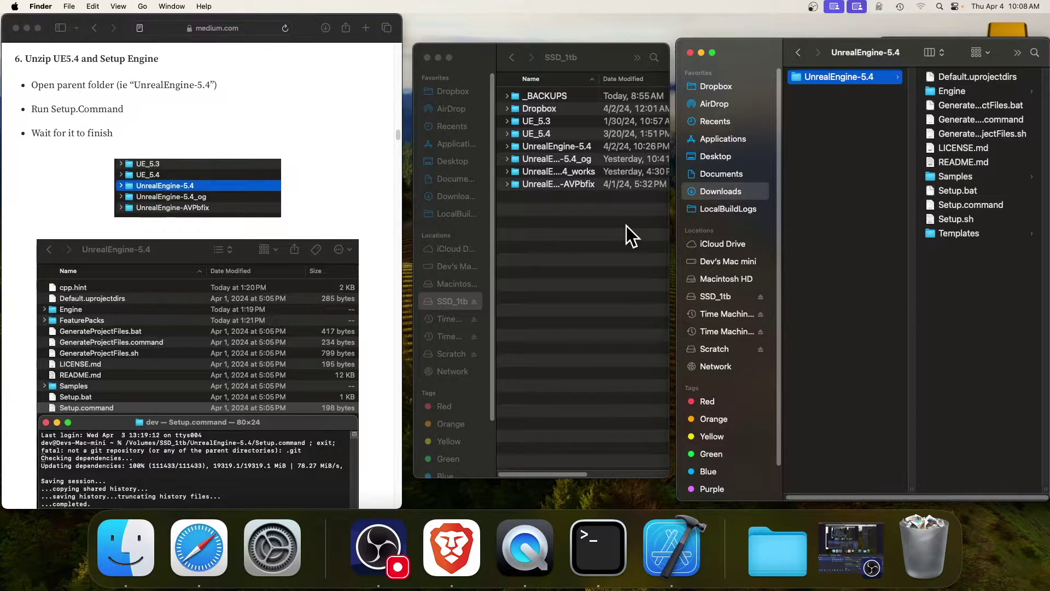
pyautogui.click(427, 57)
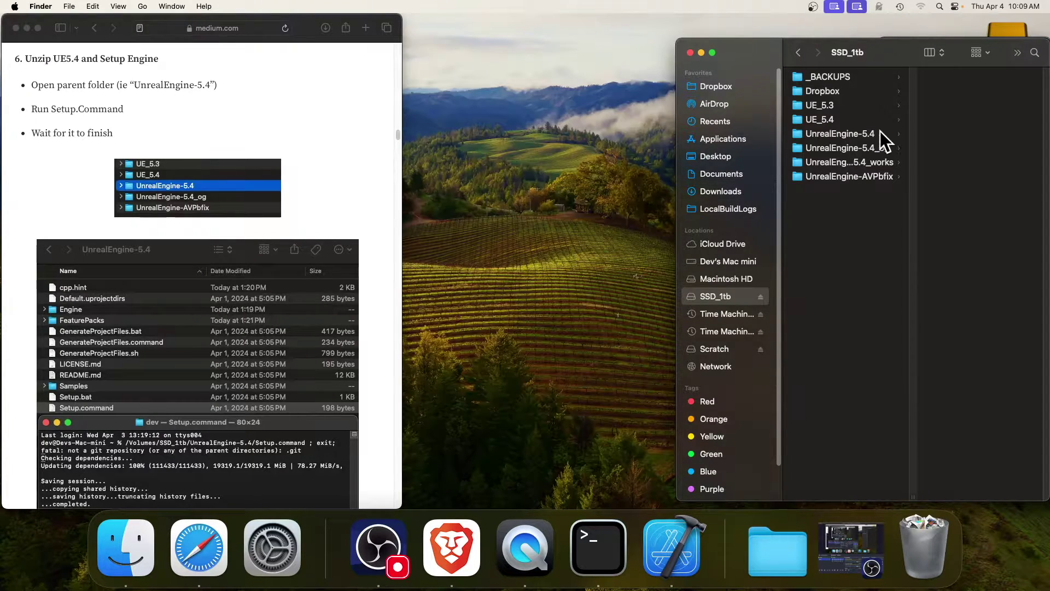
# Open the UnrealEngine-5.4 folder on SSD_1tb and run Setup.command, agreeing to open the downloaded script
pyautogui.moveTo(679, 44); pyautogui.dragTo(409, 28)
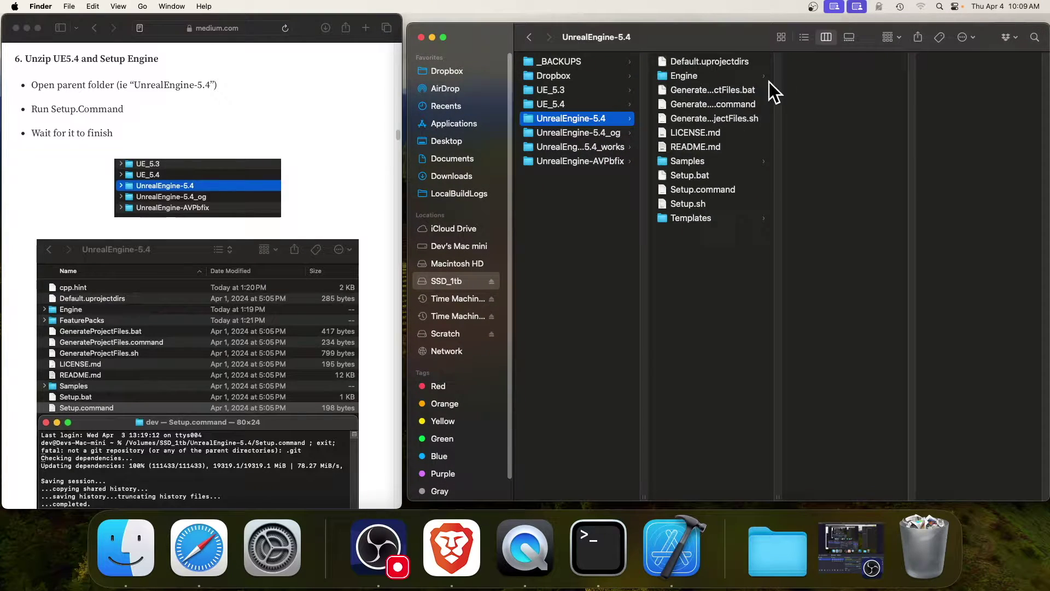
pyautogui.click(699, 189)
pyautogui.doubleClick(715, 190)
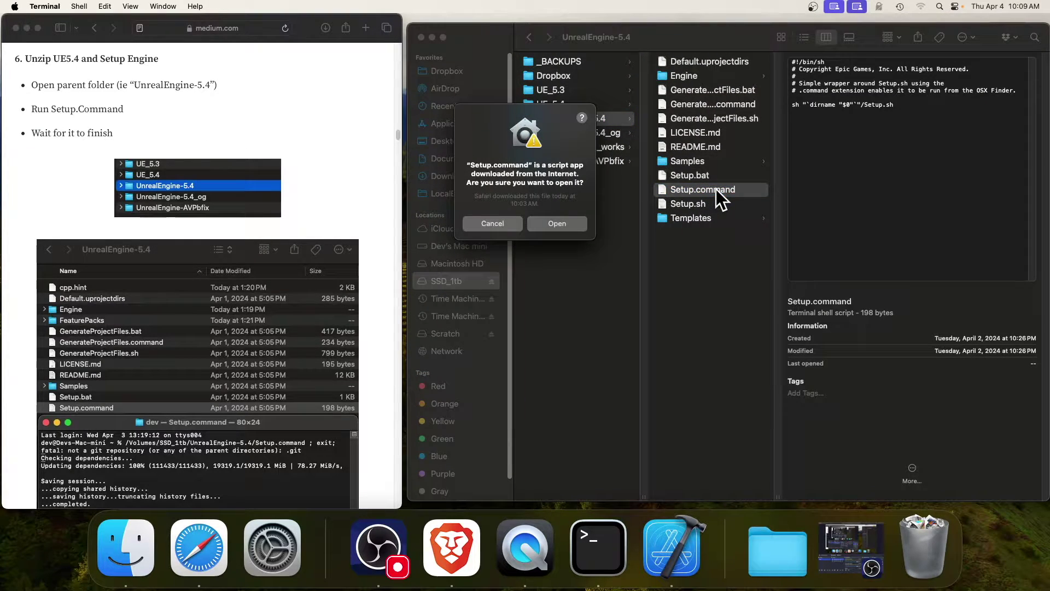
pyautogui.click(555, 223)
# Following the article's section 7, close the finished setup window and run GenerateProjectFiles.command from the UnrealEngine-5.4 folder
pyautogui.scroll(-2, 218, 183)
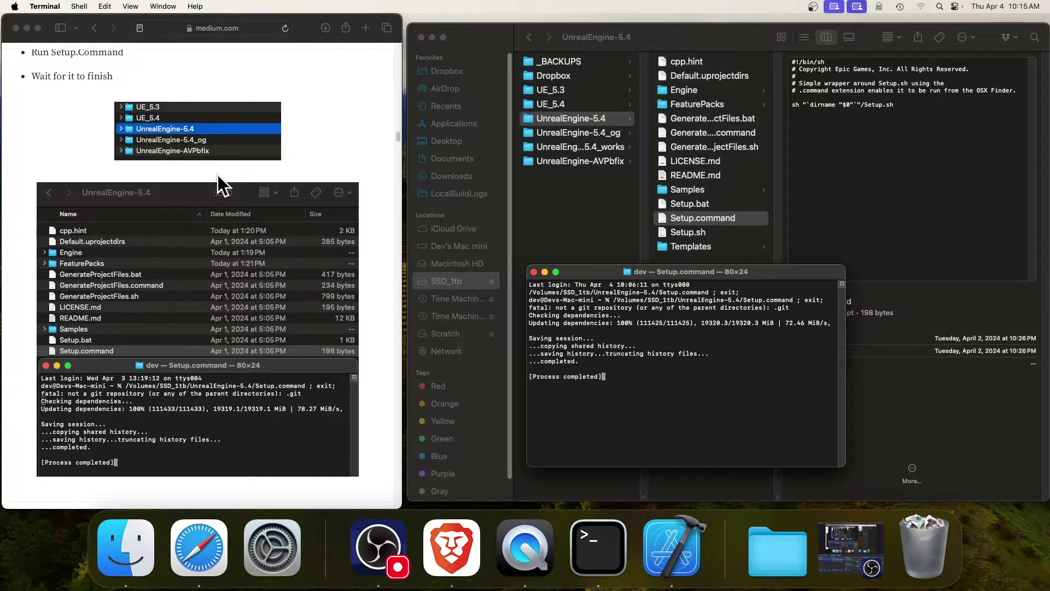
pyautogui.click(228, 169)
pyautogui.scroll(2, 227, 169)
pyautogui.scroll(-10, 227, 164)
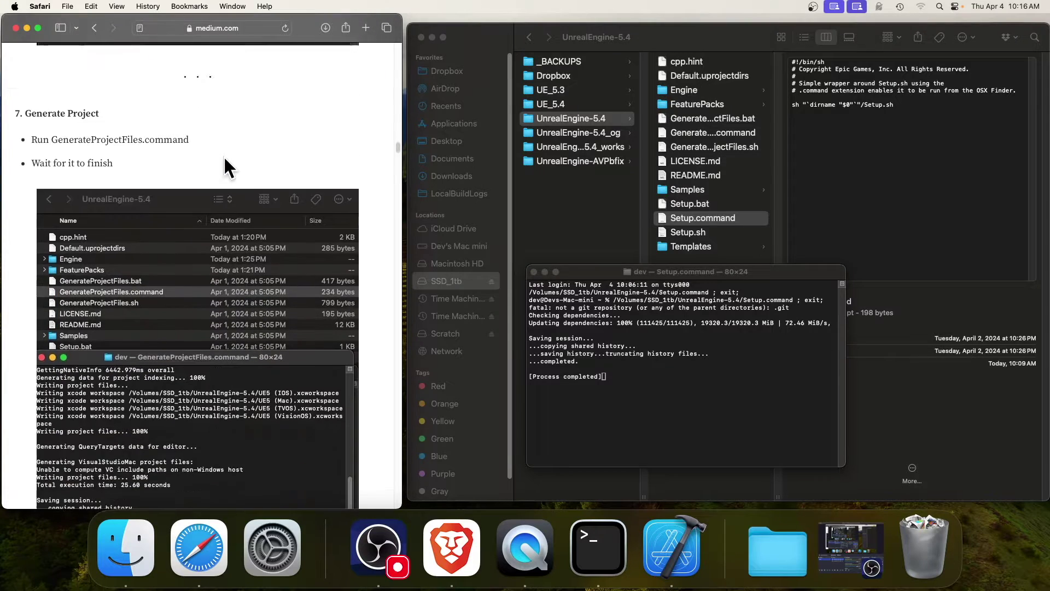
pyautogui.click(534, 272)
pyautogui.doubleClick(730, 133)
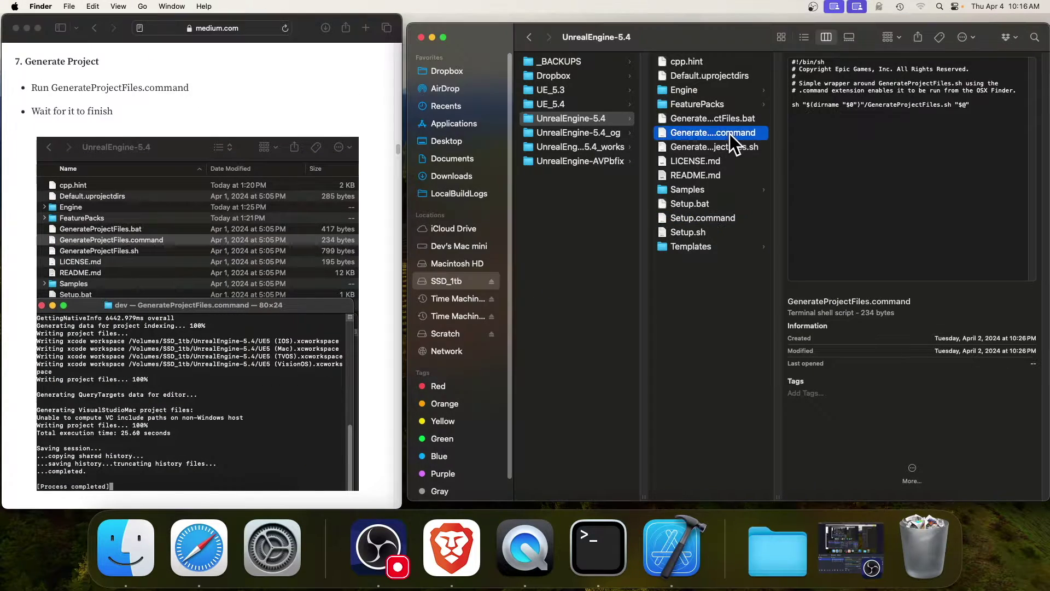
pyautogui.click(559, 229)
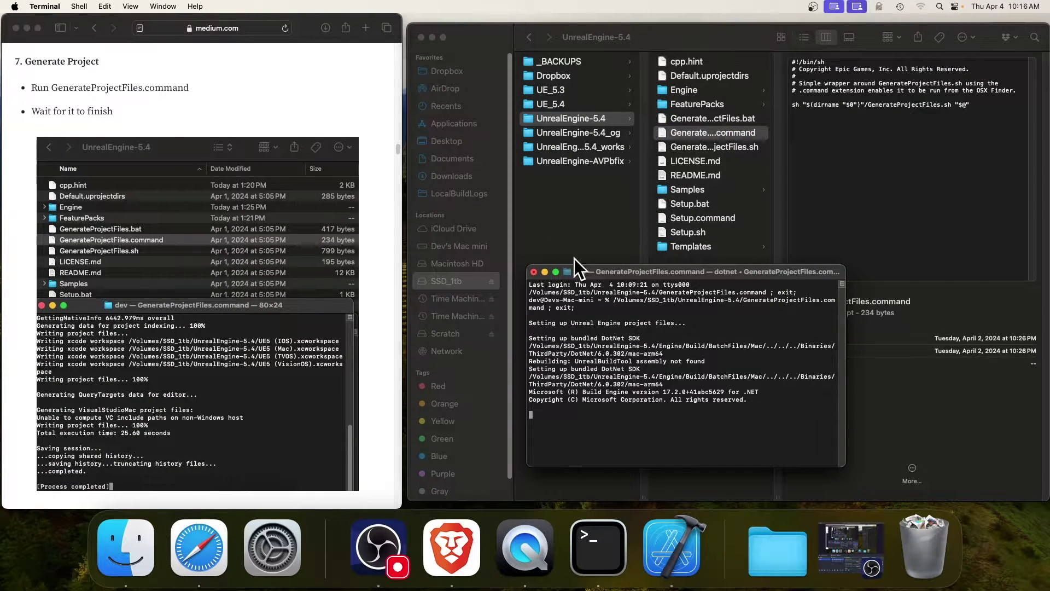
pyautogui.moveTo(578, 270); pyautogui.dragTo(562, 310)
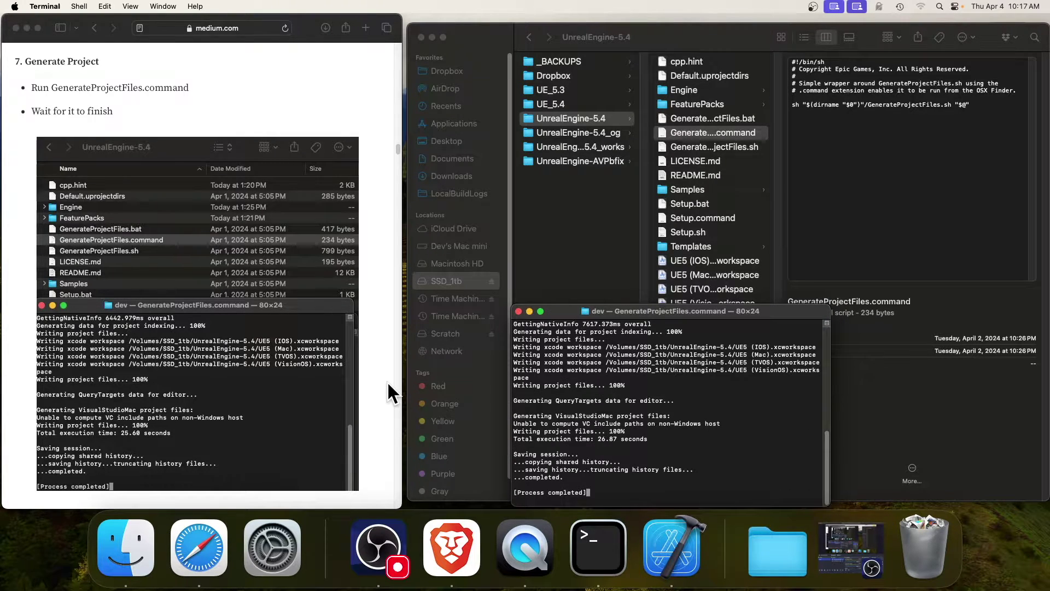
# Close the finished script window and, following the article's section 8, open UE5 (Mac).xcworkspace in Xcode
pyautogui.click(519, 311)
pyautogui.scroll(-10, 300, 264)
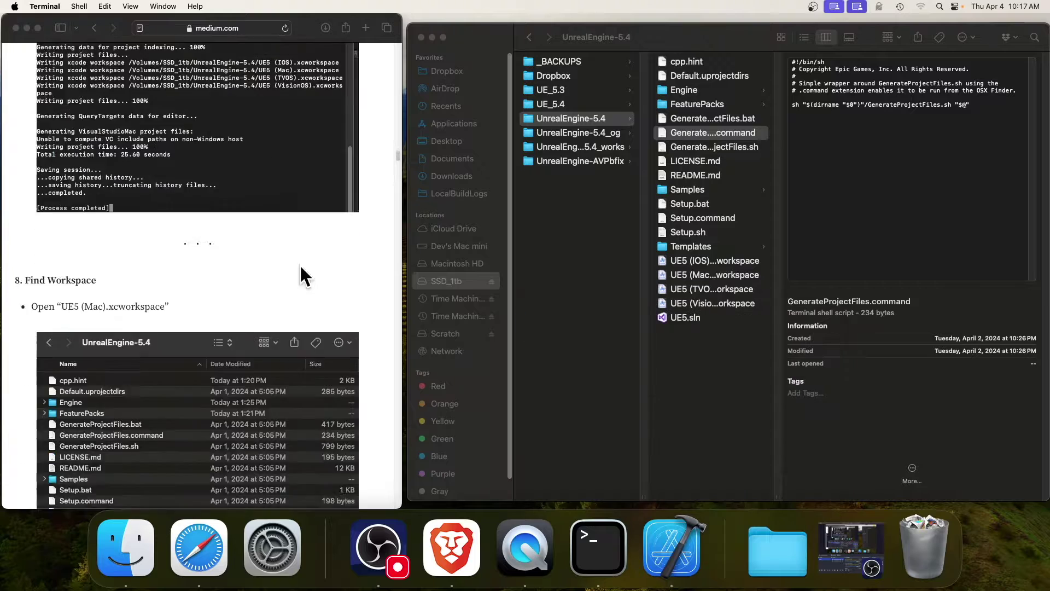
pyautogui.click(721, 278)
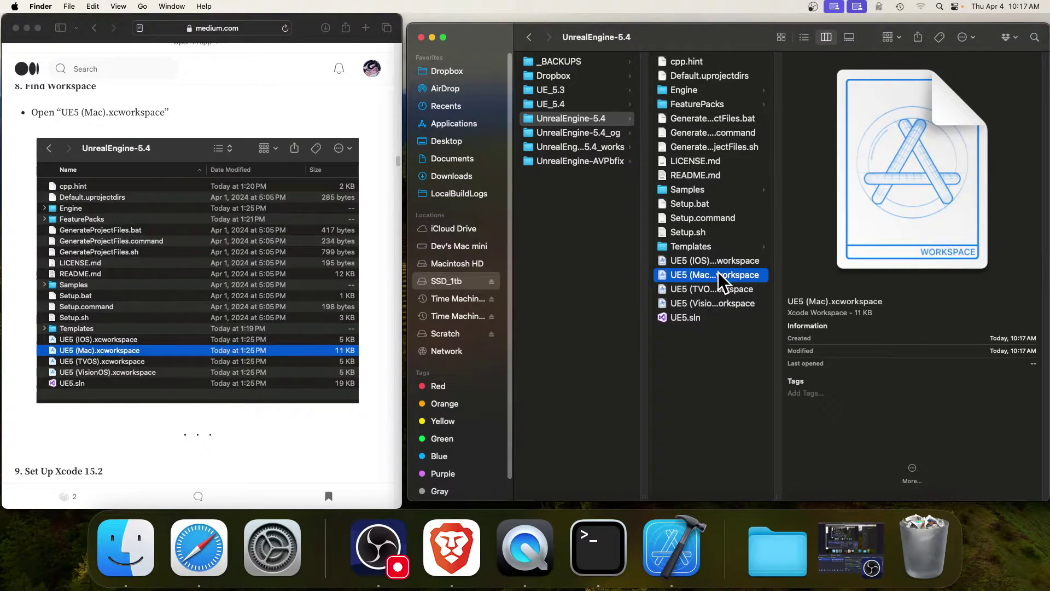
pyautogui.doubleClick(721, 278)
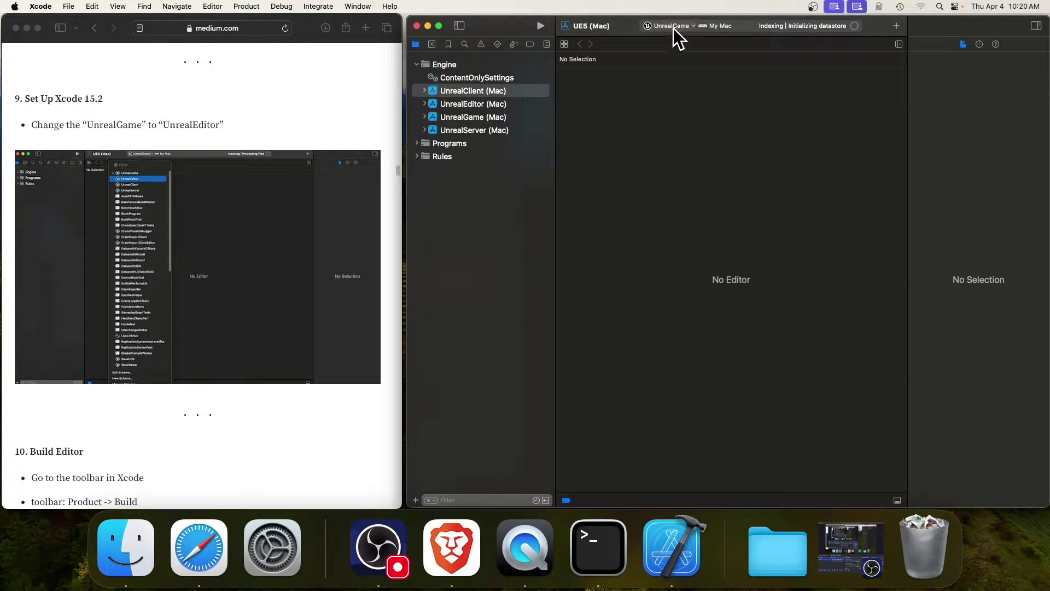
# Change the active scheme from UnrealGame to UnrealEditor and start building it, following the article's sections 9 and 10
pyautogui.click(674, 29)
pyautogui.click(648, 146)
pyautogui.scroll(-7, 263, 16)
pyautogui.click(247, 6)
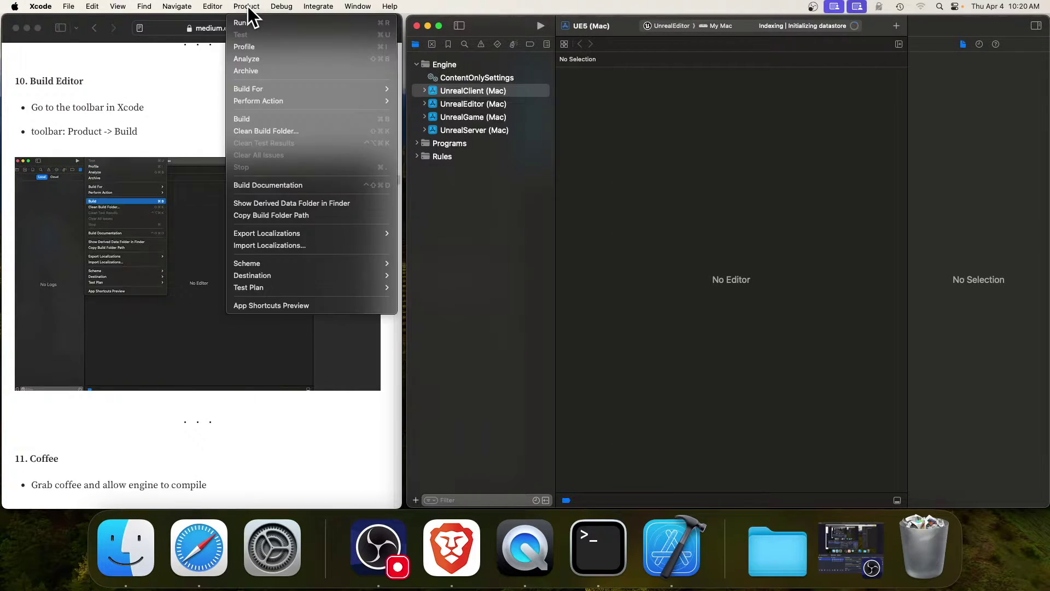
pyautogui.click(258, 117)
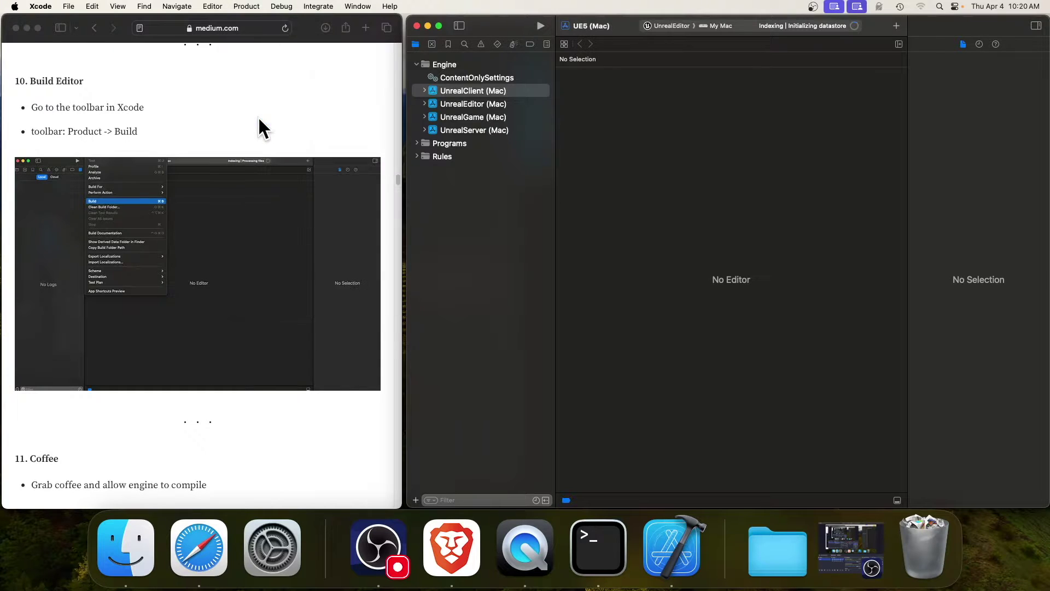
# Display the log of today's UnrealEditor build and bring up the article's section 11
pyautogui.click(547, 43)
pyautogui.click(492, 93)
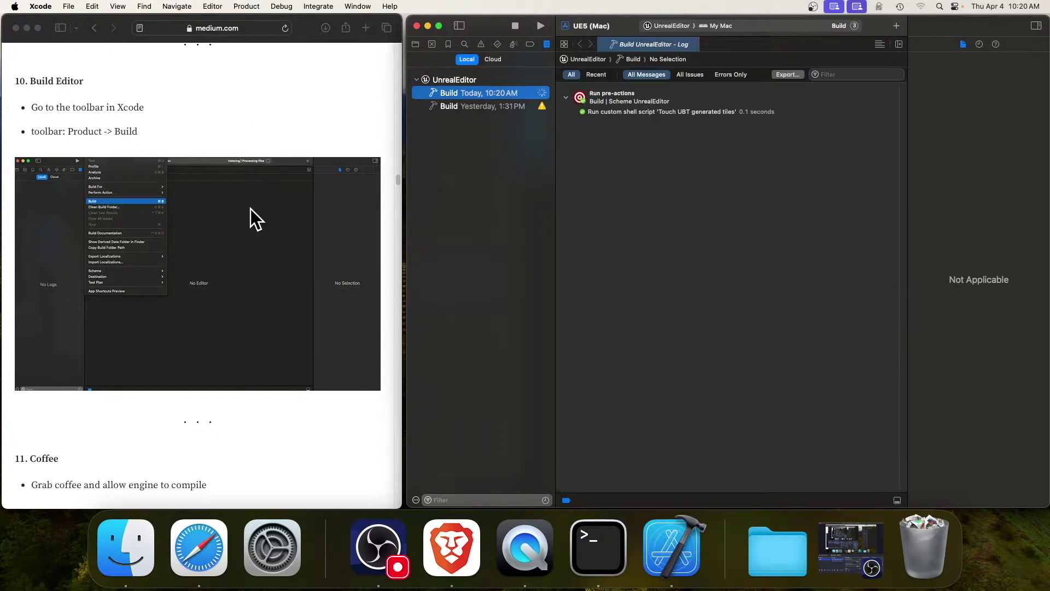
pyautogui.scroll(-5, 244, 231)
pyautogui.scroll(-3, 244, 232)
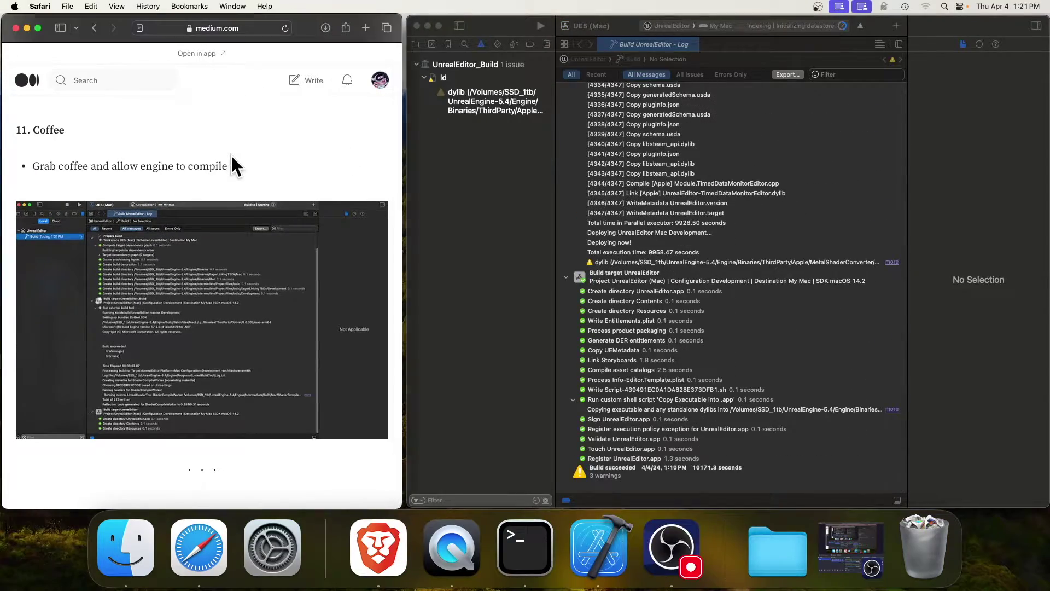
# Following the article's section 12, switch to Finder and open Engine/Binaries/Mac inside the UnrealEngine-5.4 folder
pyautogui.scroll(-10, 236, 161)
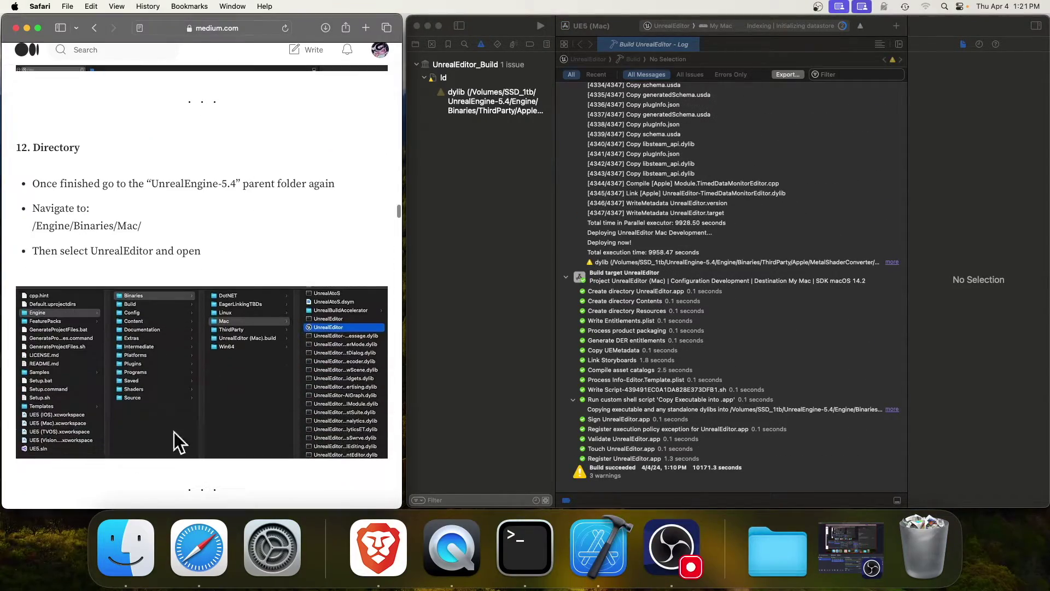
pyautogui.click(126, 546)
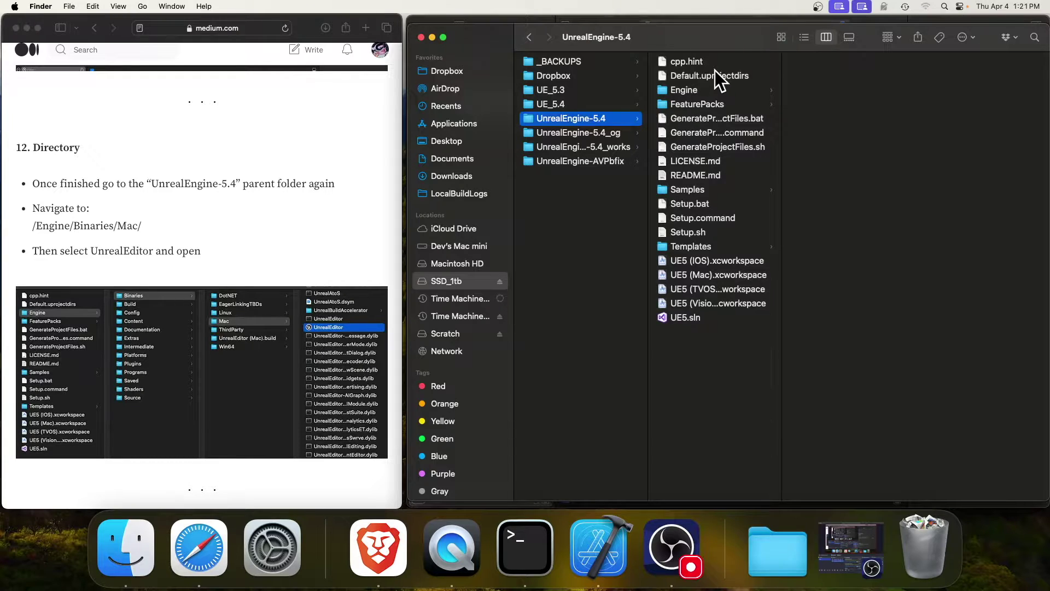
pyautogui.click(691, 86)
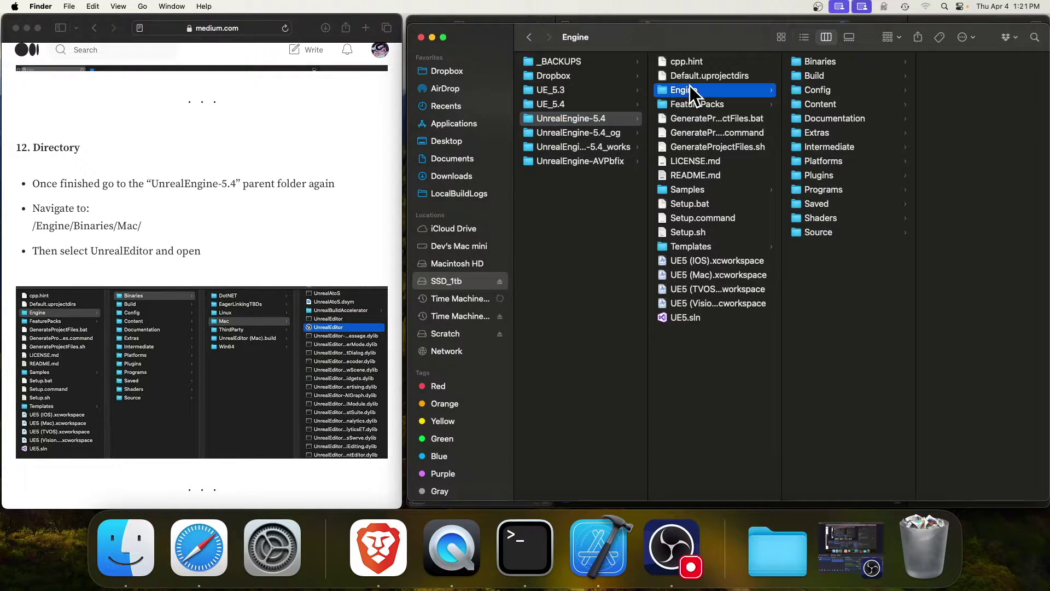
pyautogui.click(808, 61)
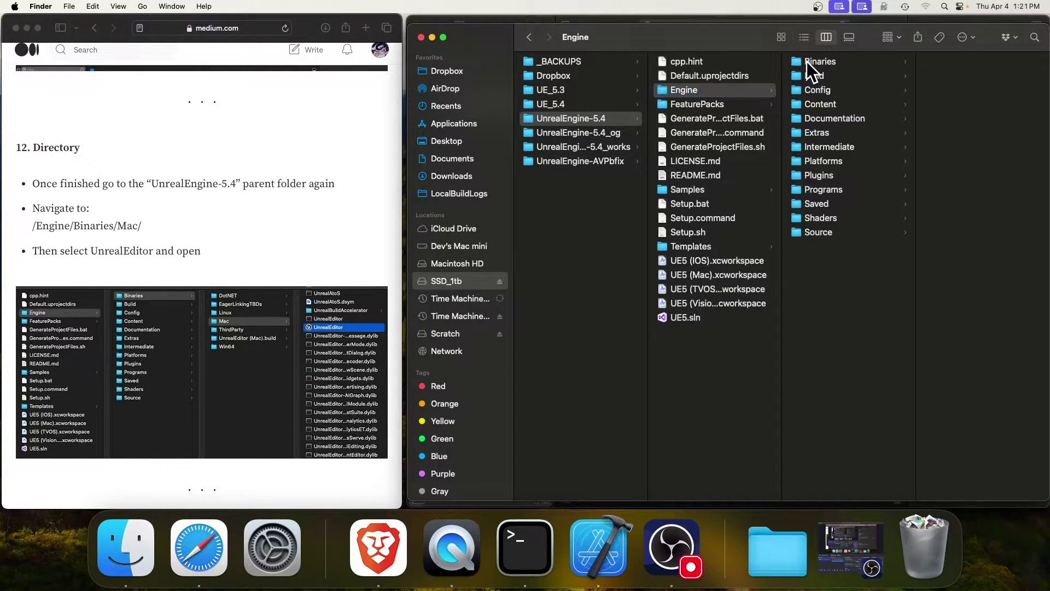
pyautogui.click(940, 106)
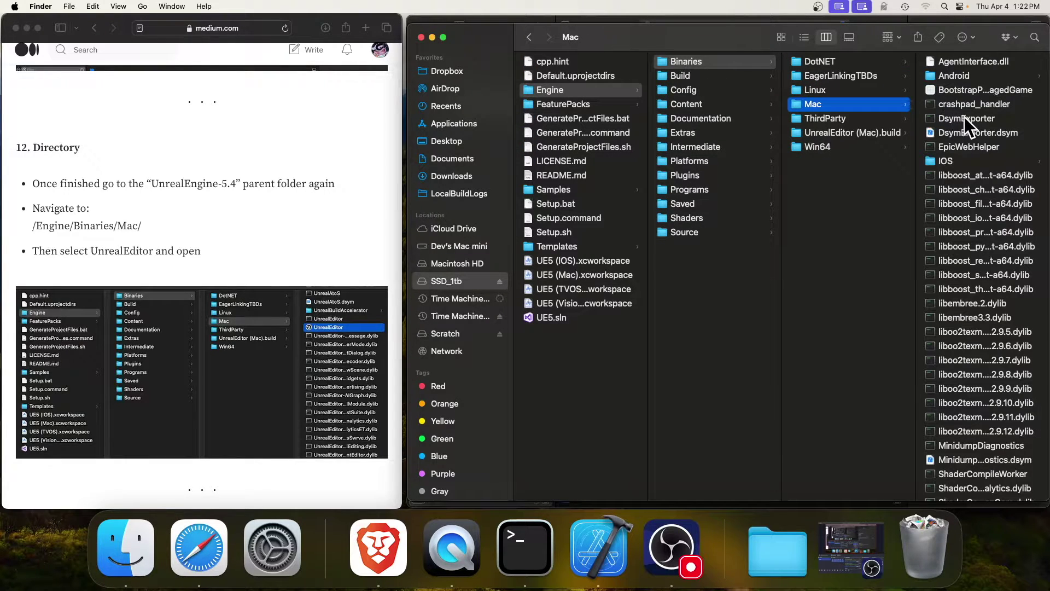
# Find the UnrealEditor application, rather than the Unix executable, in the Mac folder and launch it
pyautogui.click(966, 117)
pyautogui.write('UnrealEditor')
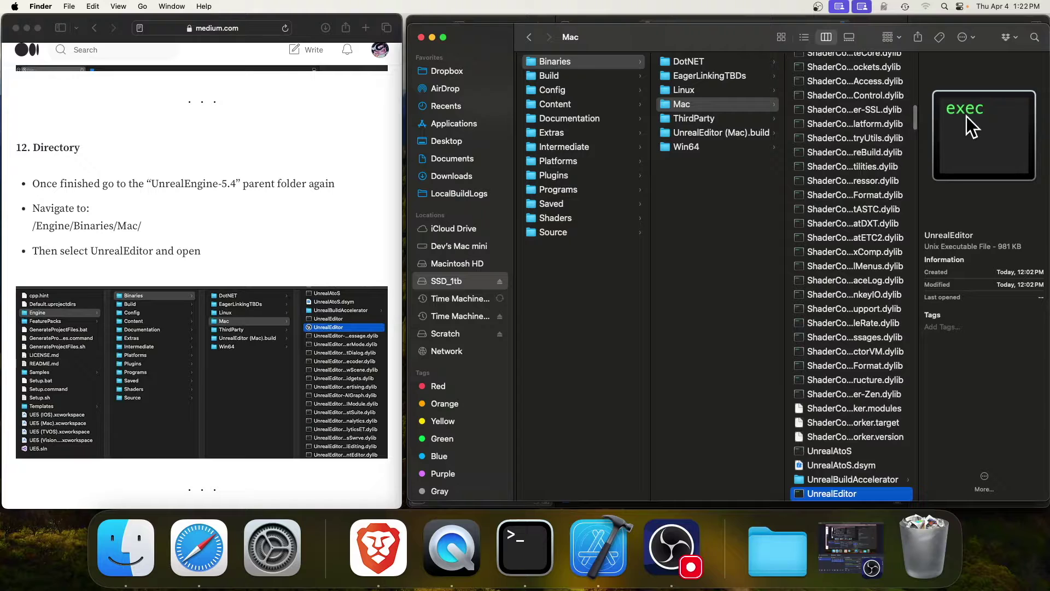
pyautogui.scroll(-5, 859, 303)
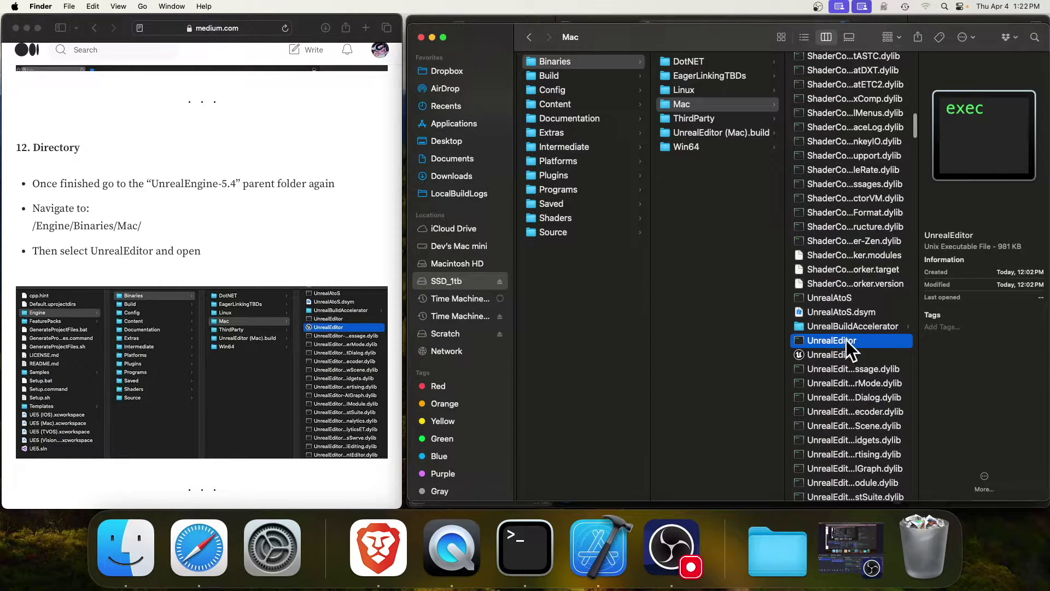
pyautogui.click(844, 355)
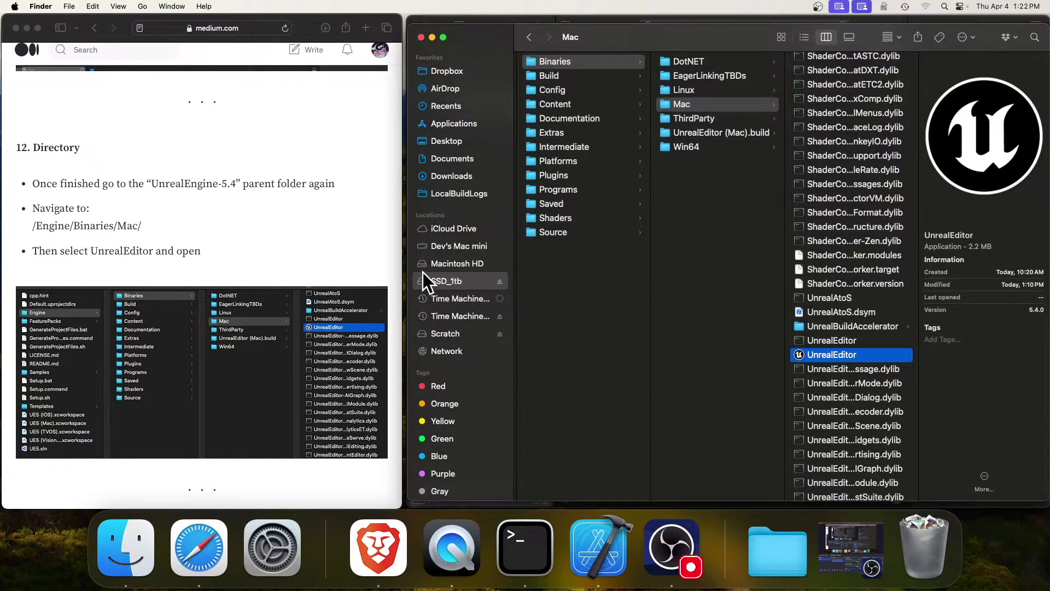
pyautogui.doubleClick(855, 359)
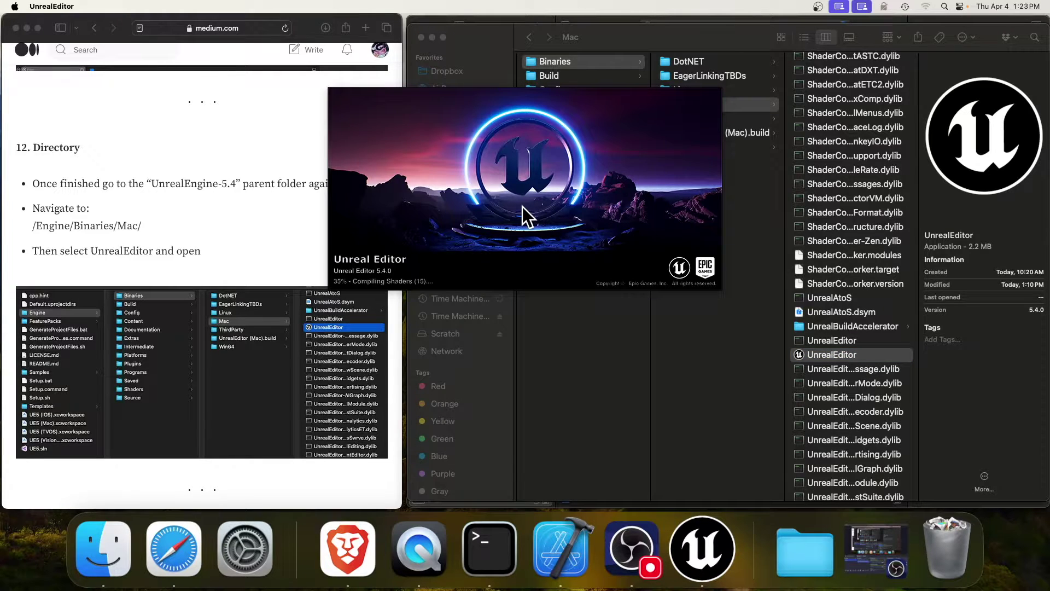
# Allow UnrealEditor to access files on the removable volume and place its project browser beside the article
pyautogui.scroll(-1, 195, 278)
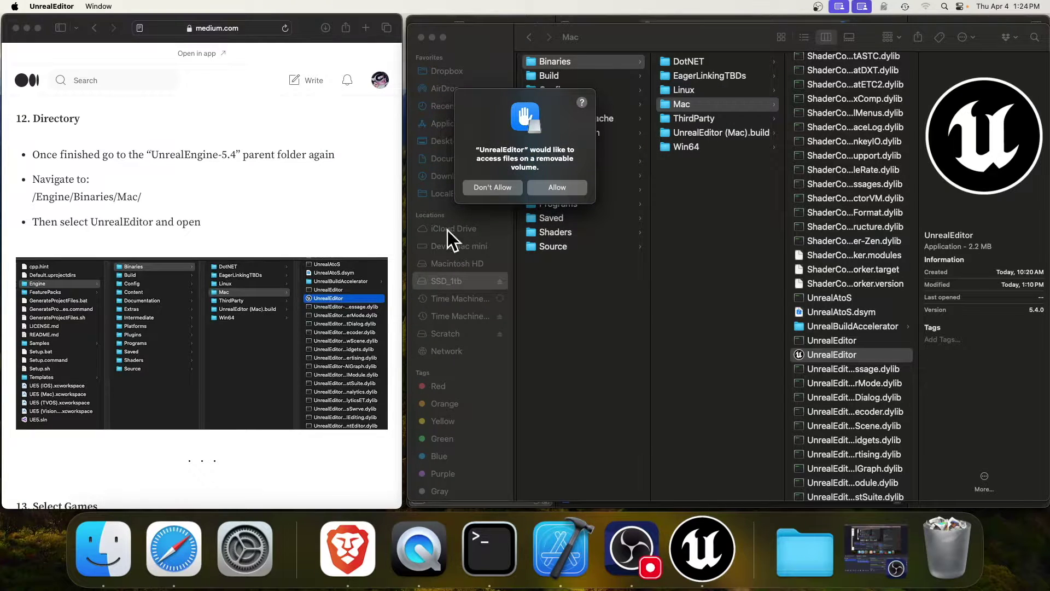
pyautogui.hscroll(-8, 685, 380)
pyautogui.moveTo(483, 104); pyautogui.dragTo(586, 262)
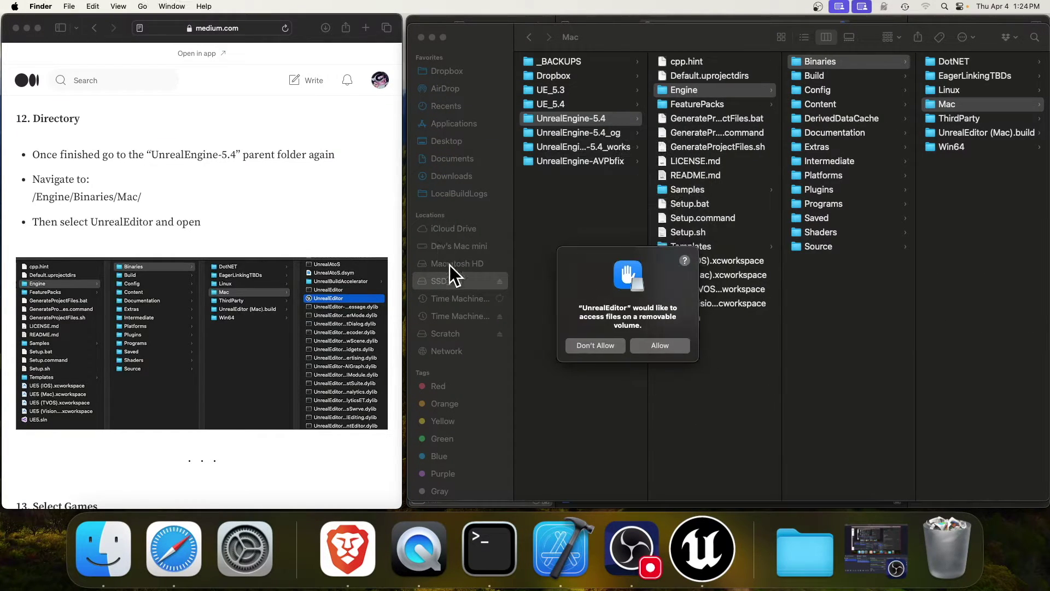
pyautogui.click(455, 275)
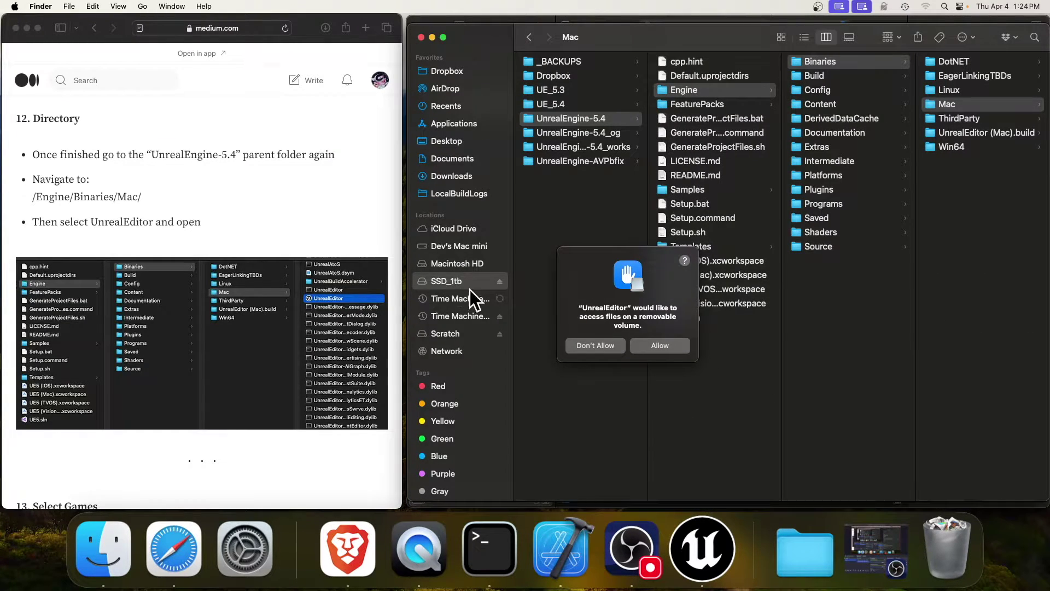
pyautogui.click(658, 344)
pyautogui.moveTo(397, 38); pyautogui.dragTo(600, 38)
# Choose the Virtual Reality template in the Games category for the new project, and bring up the article's section 15
pyautogui.scroll(-2, 244, 216)
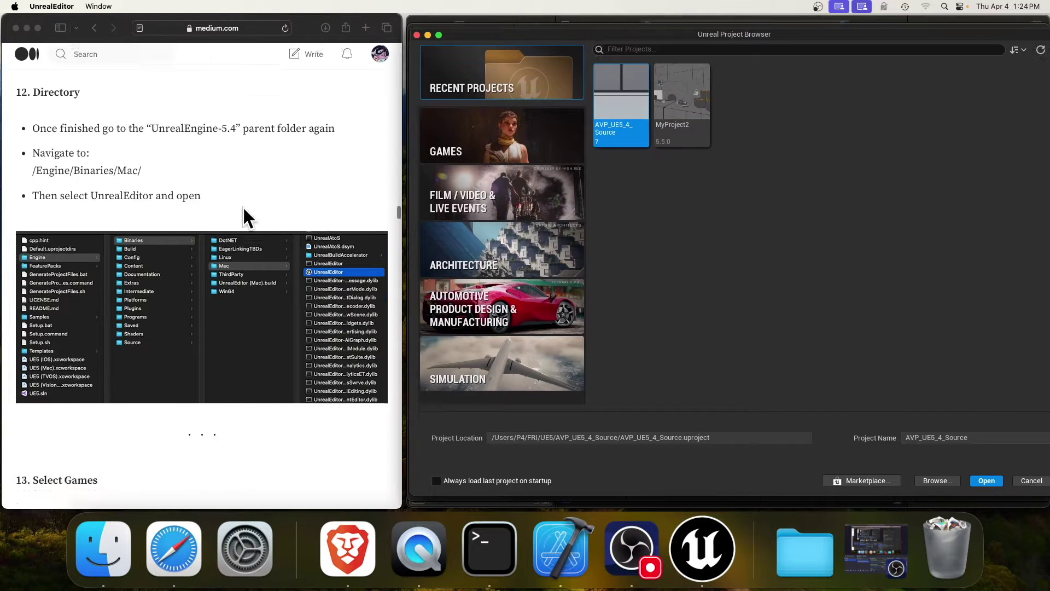
pyautogui.scroll(-10, 245, 216)
pyautogui.click(507, 139)
pyautogui.scroll(3, 288, 222)
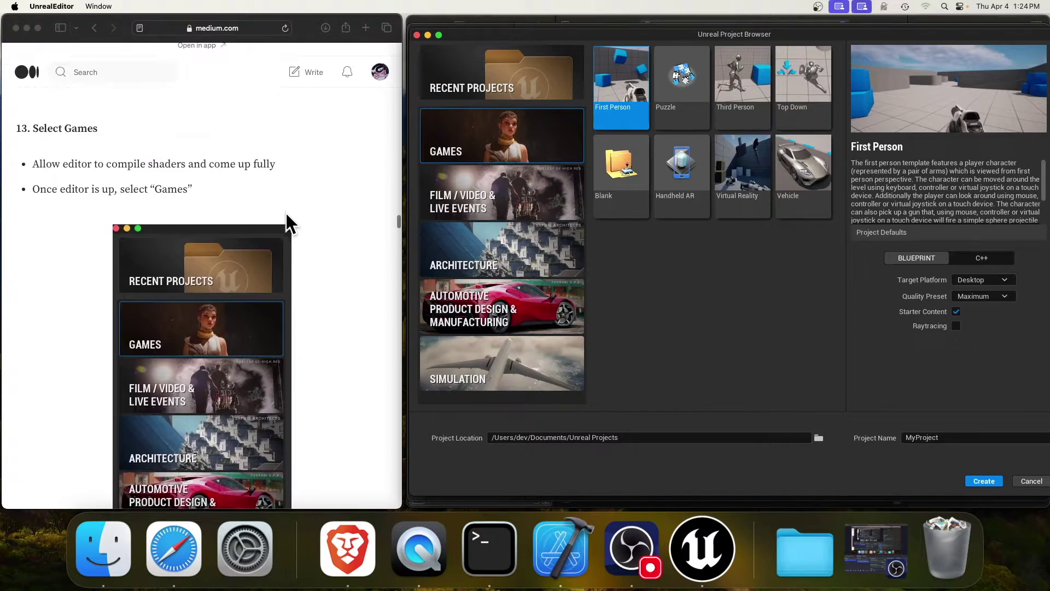
pyautogui.scroll(-10, 299, 271)
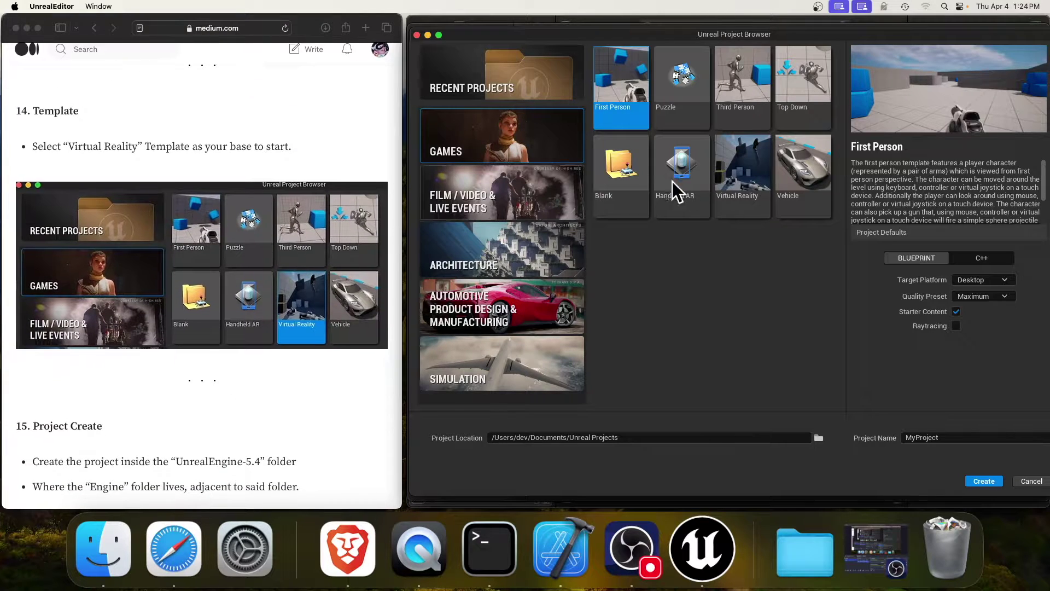
pyautogui.click(758, 160)
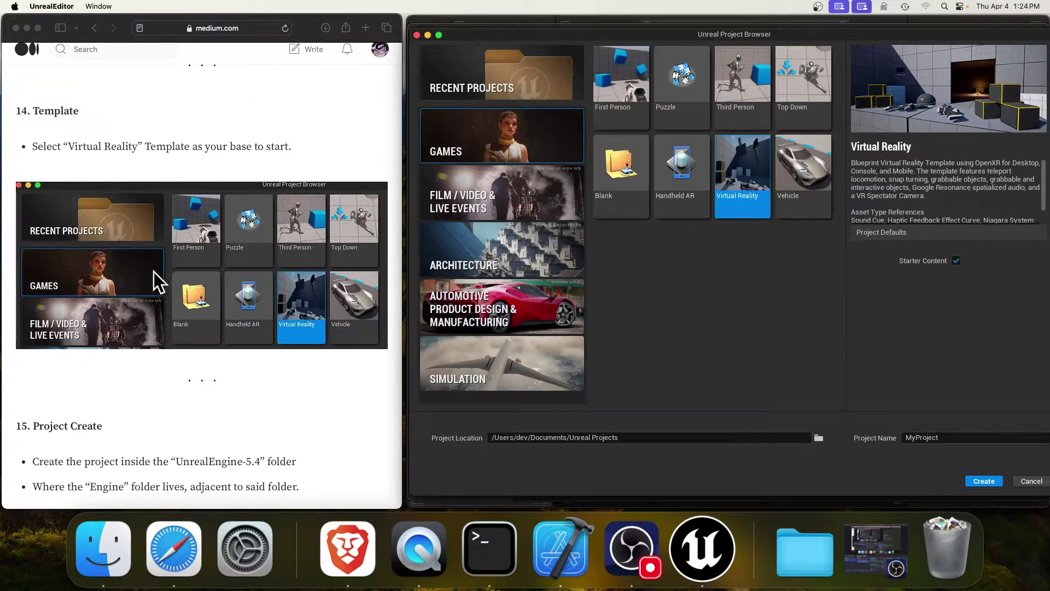
pyautogui.scroll(-5, 188, 399)
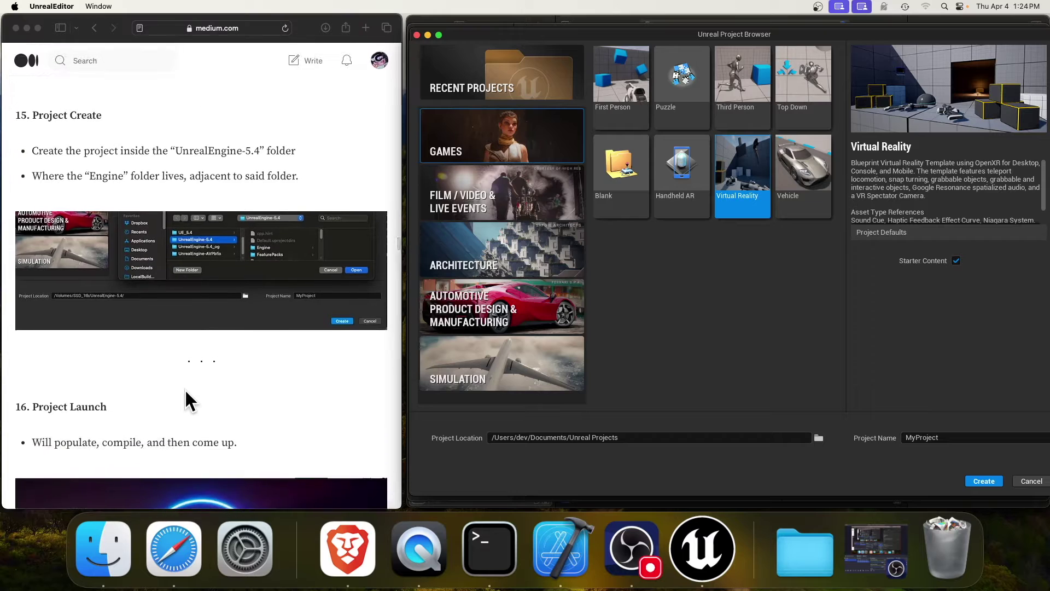
# Set the project location to the UnrealEngine-5.4 folder on SSD_1tb and create the Virtual Reality project MyProject
pyautogui.click(819, 438)
pyautogui.click(449, 175)
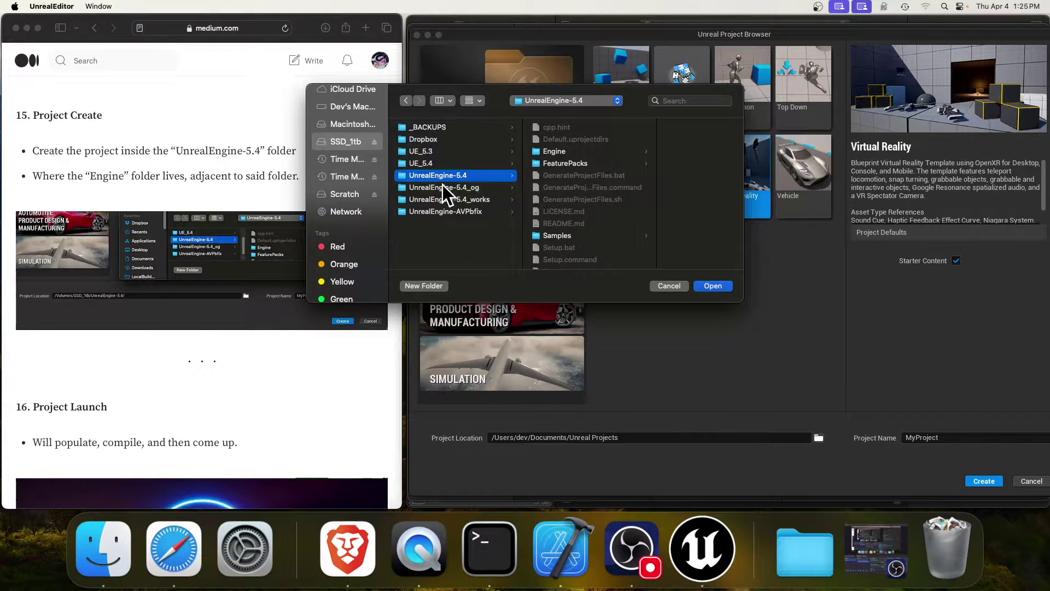
pyautogui.click(713, 285)
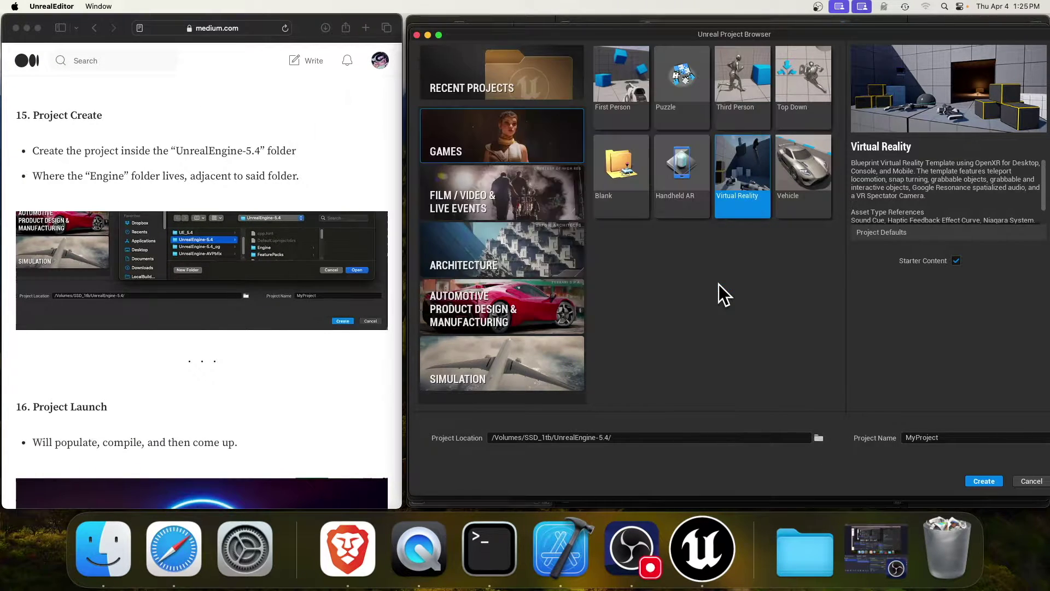
pyautogui.click(993, 481)
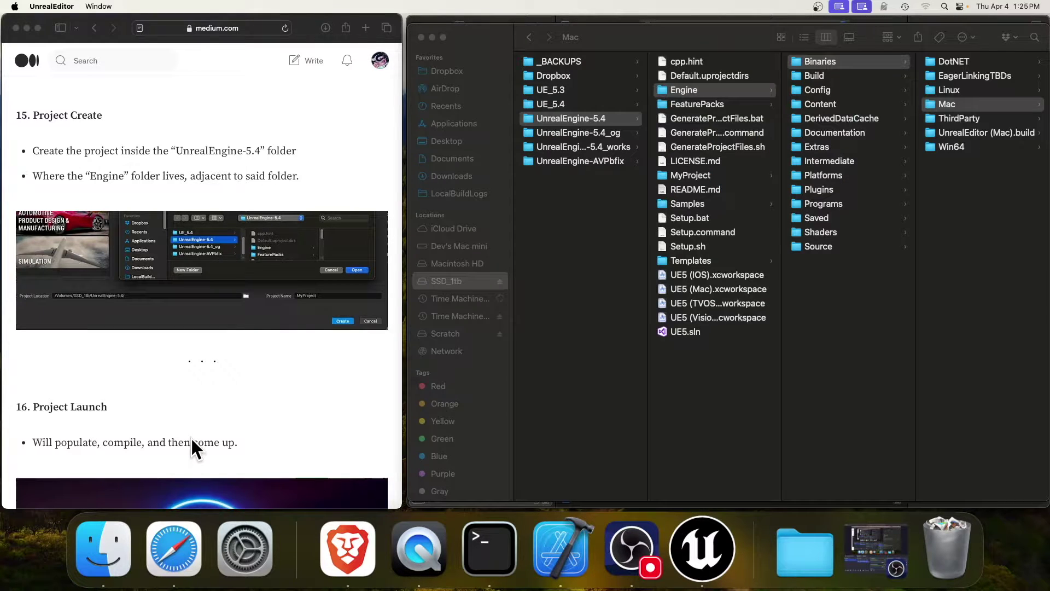
pyautogui.scroll(-5, 190, 437)
pyautogui.scroll(1, 191, 436)
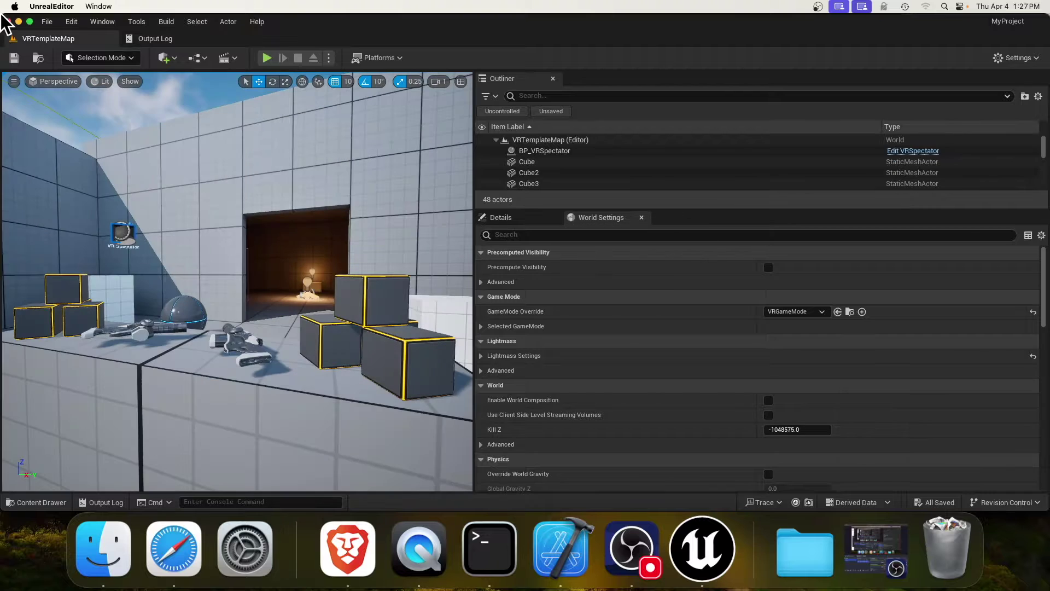
# Place the MyProject editor window beside the article and bring up the article's section 17, Plugin On
pyautogui.click(30, 22)
pyautogui.moveTo(500, 71); pyautogui.dragTo(727, 125)
pyautogui.moveTo(728, 115); pyautogui.dragTo(728, 14)
pyautogui.click(194, 115)
pyautogui.click(260, 105)
pyautogui.scroll(-5, 164, 328)
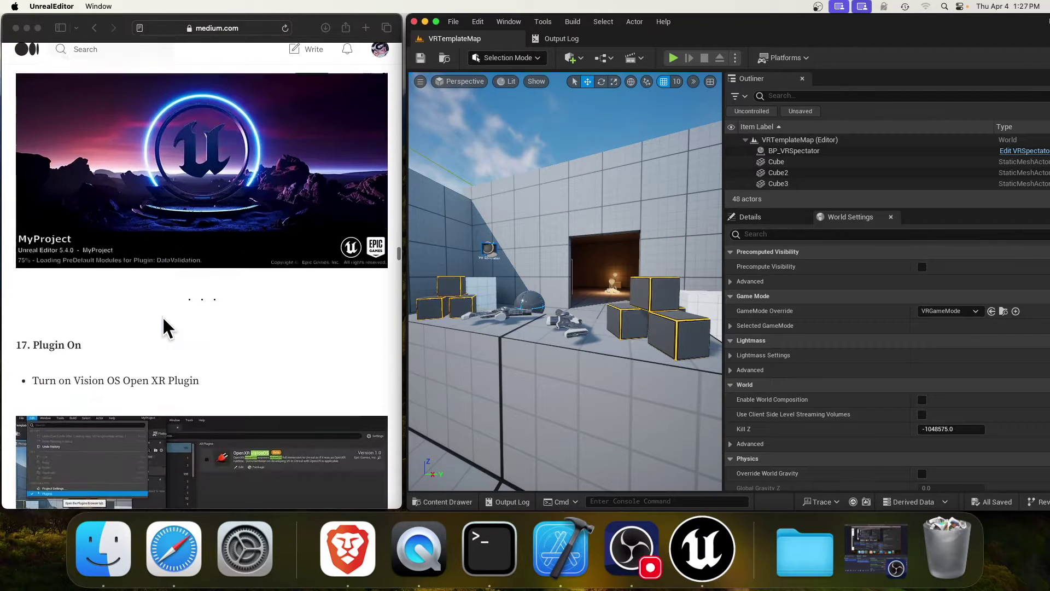
pyautogui.scroll(-4, 164, 329)
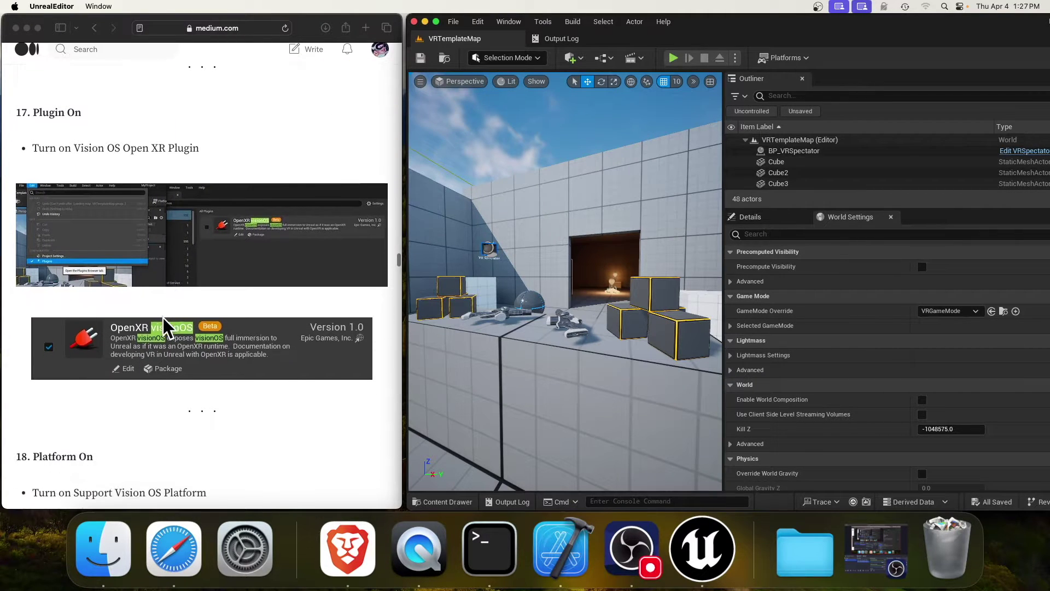
# Find the OpenXR visionOS plugin by searching the plugins for "openxr vision", and enable it despite its beta status
pyautogui.click(476, 22)
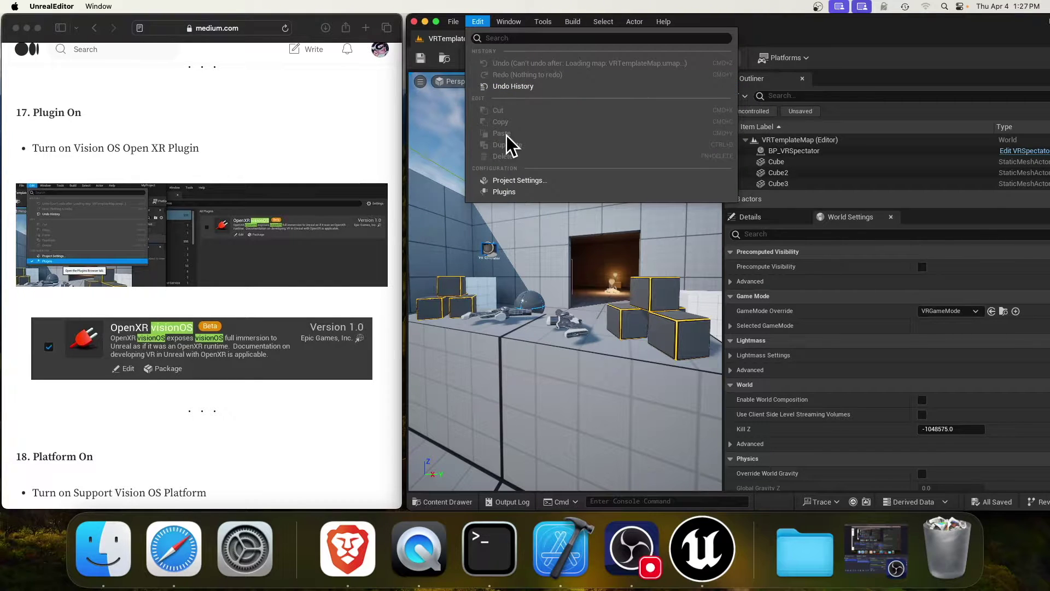
pyautogui.click(503, 192)
pyautogui.moveTo(292, 81); pyautogui.dragTo(595, 38)
pyautogui.click(593, 70)
pyautogui.write('openxr vision')
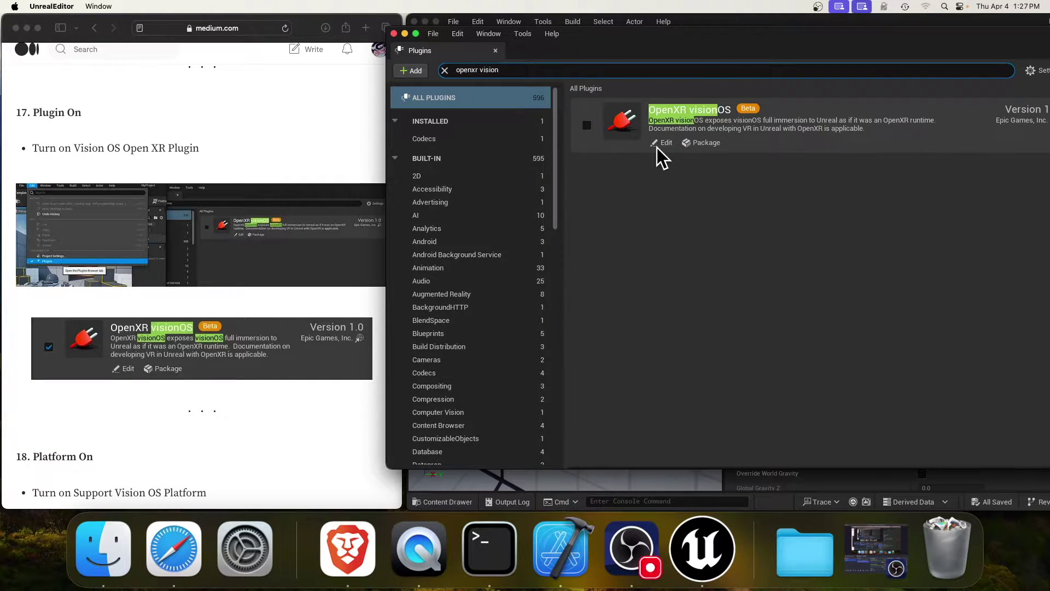
pyautogui.click(584, 126)
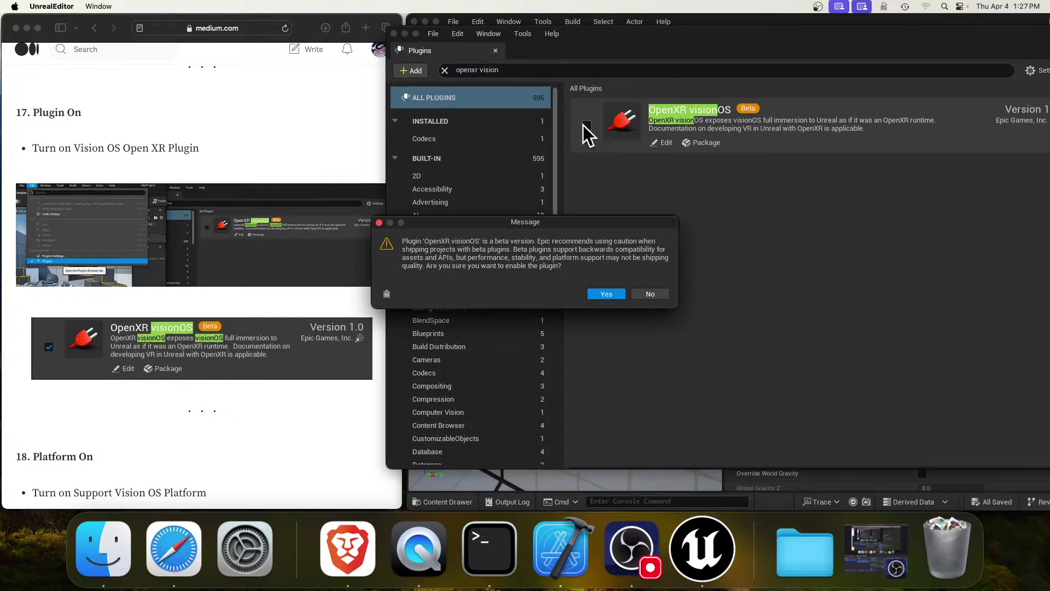
pyautogui.click(605, 294)
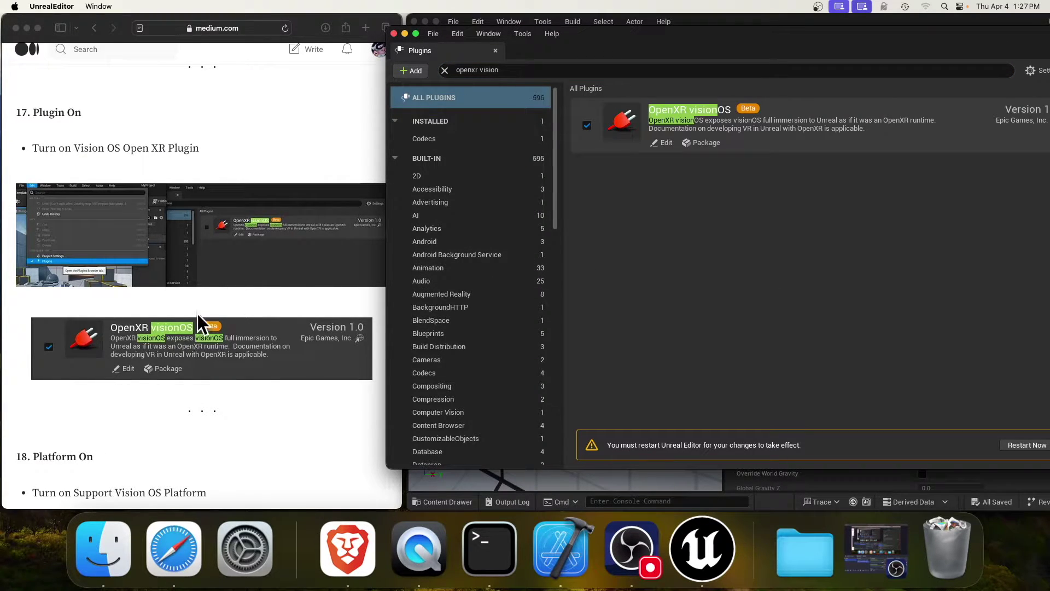
# Following the article's section 18, close the plugin list and enable VisionOS among the project's supported platforms
pyautogui.scroll(-10, 198, 314)
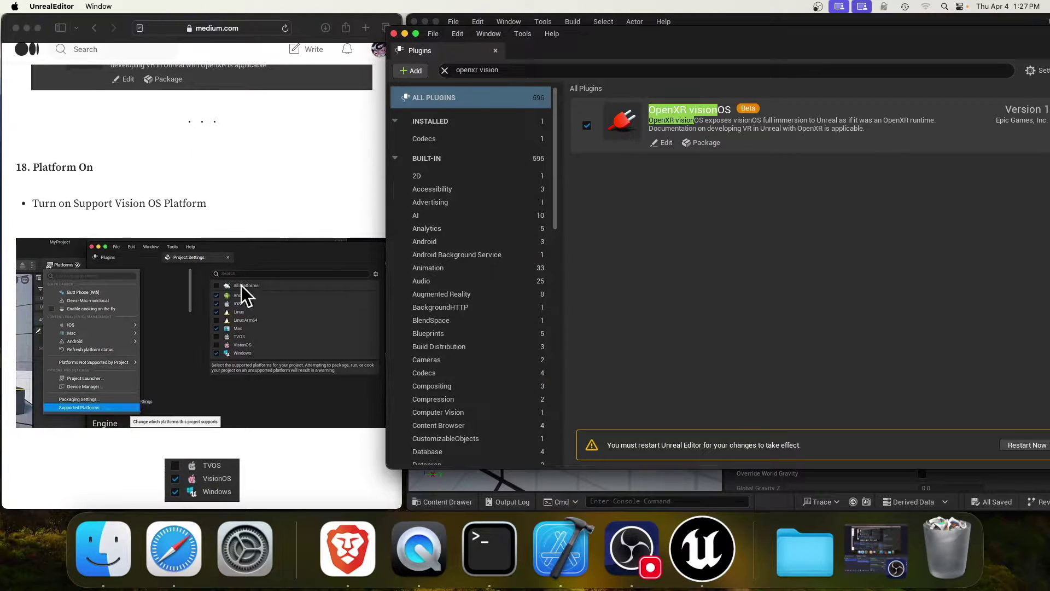
pyautogui.click(393, 33)
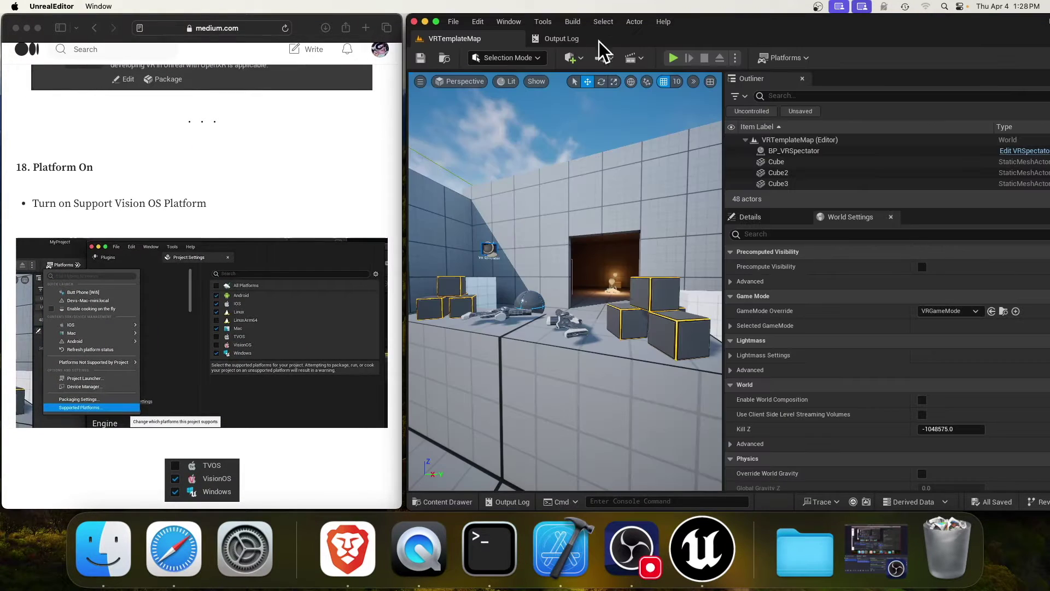
pyautogui.click(791, 57)
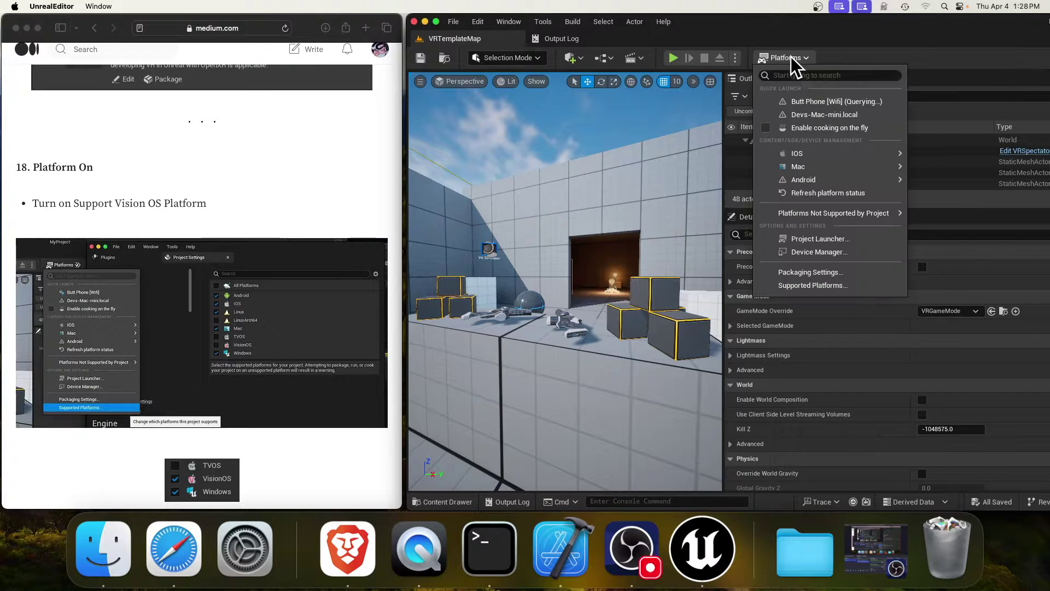
pyautogui.click(819, 283)
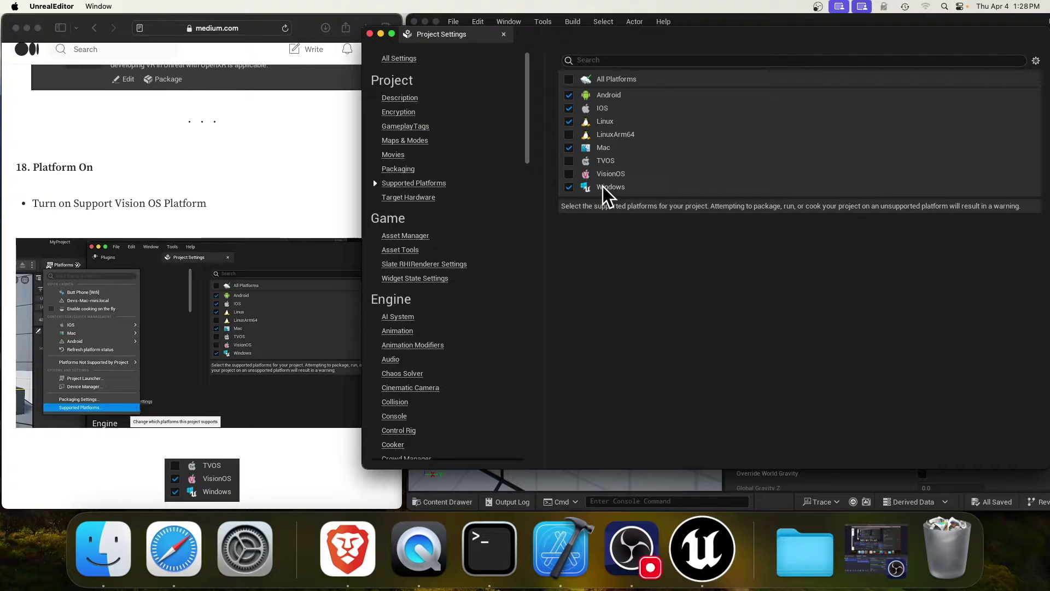
pyautogui.click(569, 174)
pyautogui.click(503, 35)
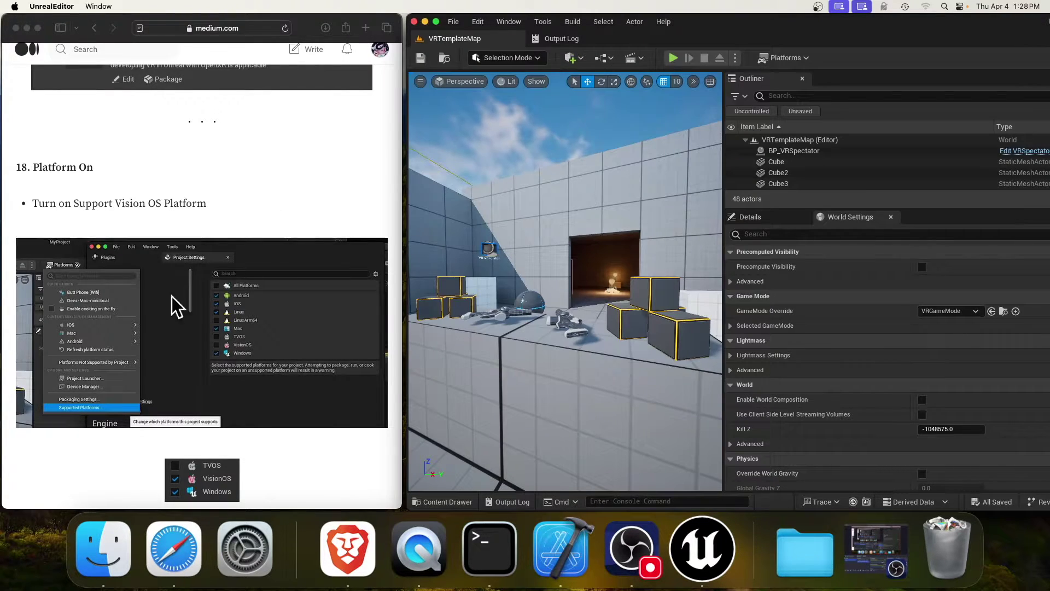
# Following section 19, find the anti-aliasing project settings with "anti" and set both the mobile and default methods to None
pyautogui.scroll(-10, 185, 252)
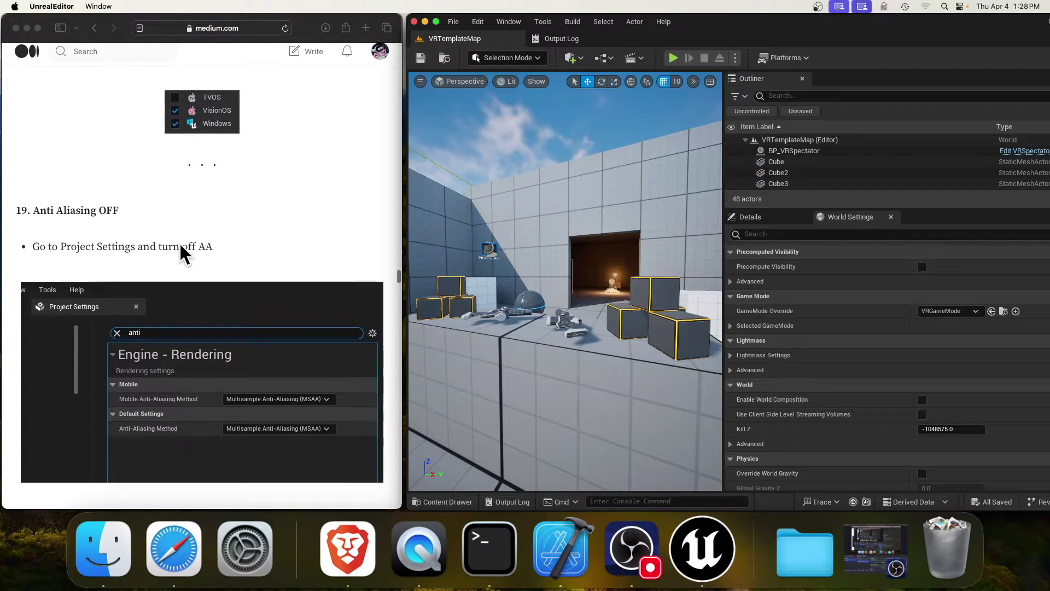
pyautogui.click(483, 22)
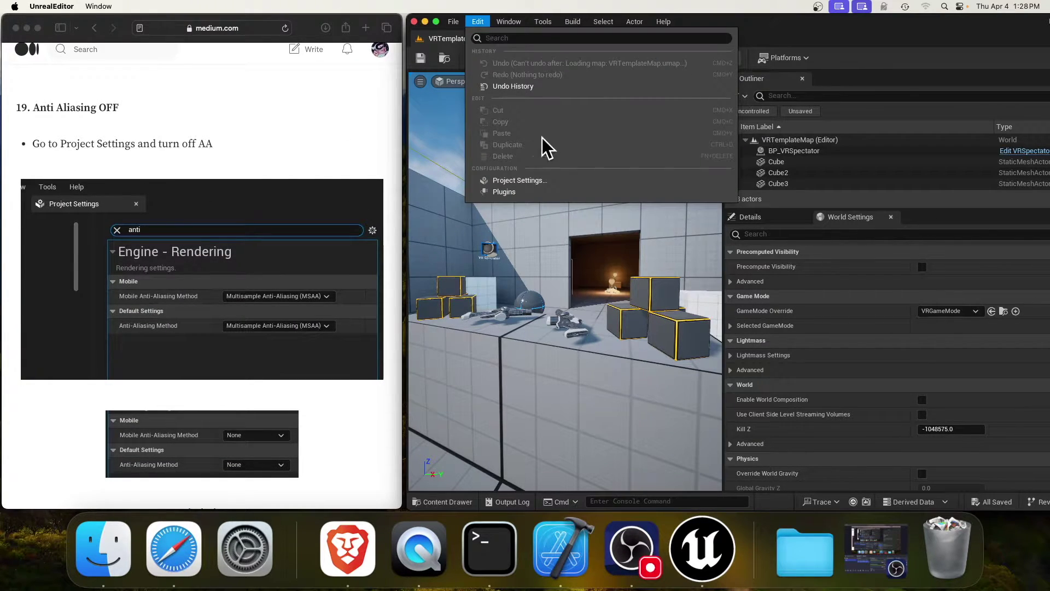
pyautogui.click(544, 181)
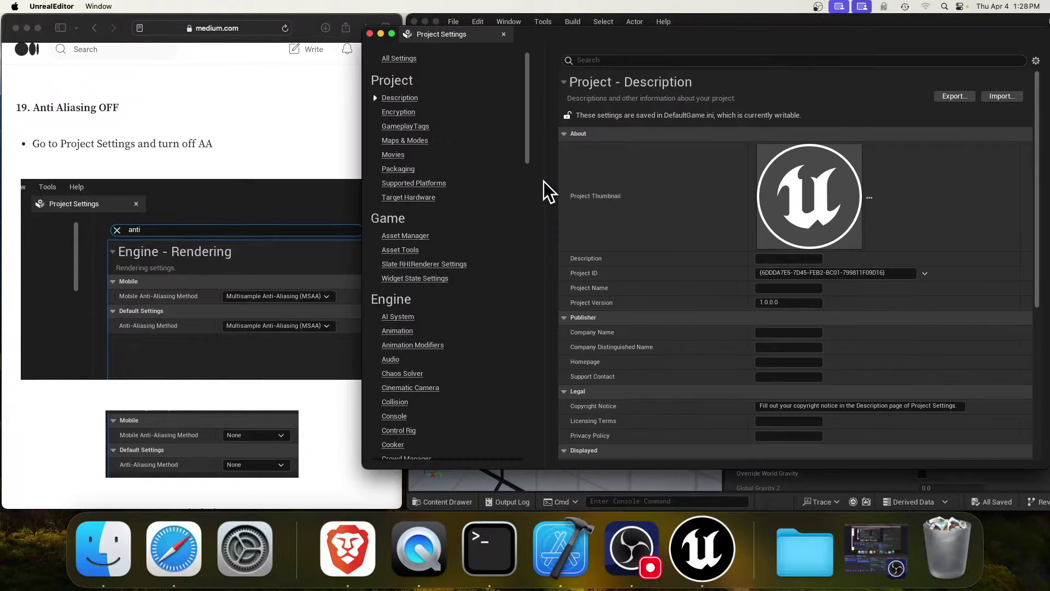
pyautogui.click(641, 61)
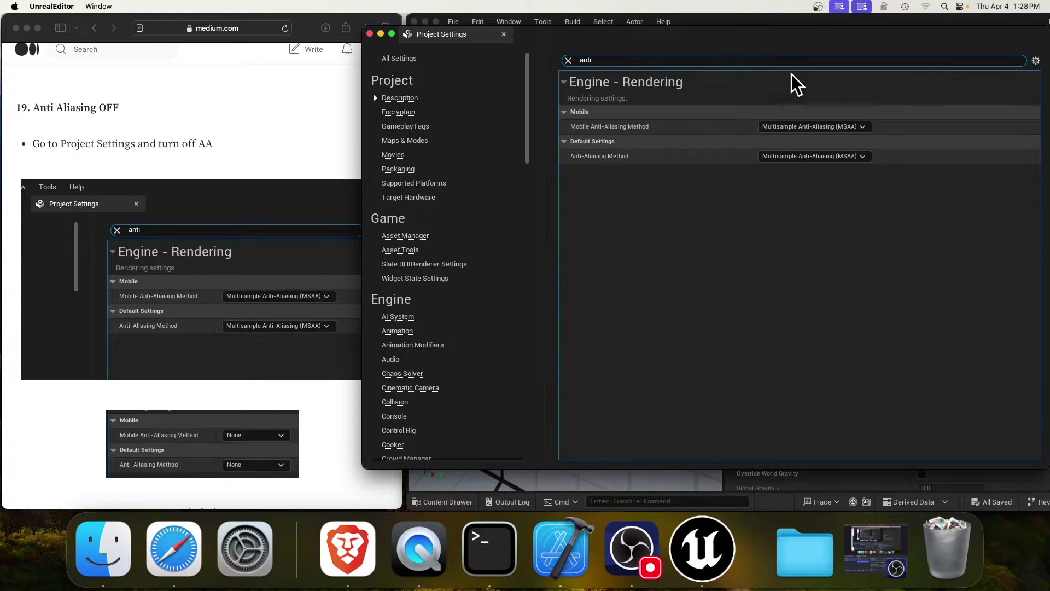
pyautogui.click(799, 127)
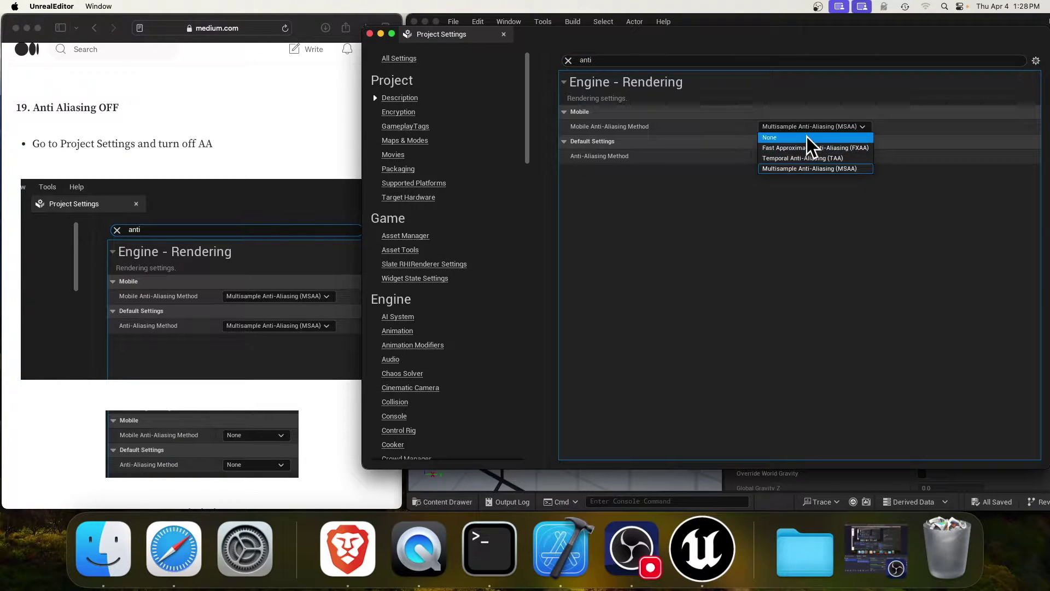
pyautogui.click(808, 139)
pyautogui.click(813, 158)
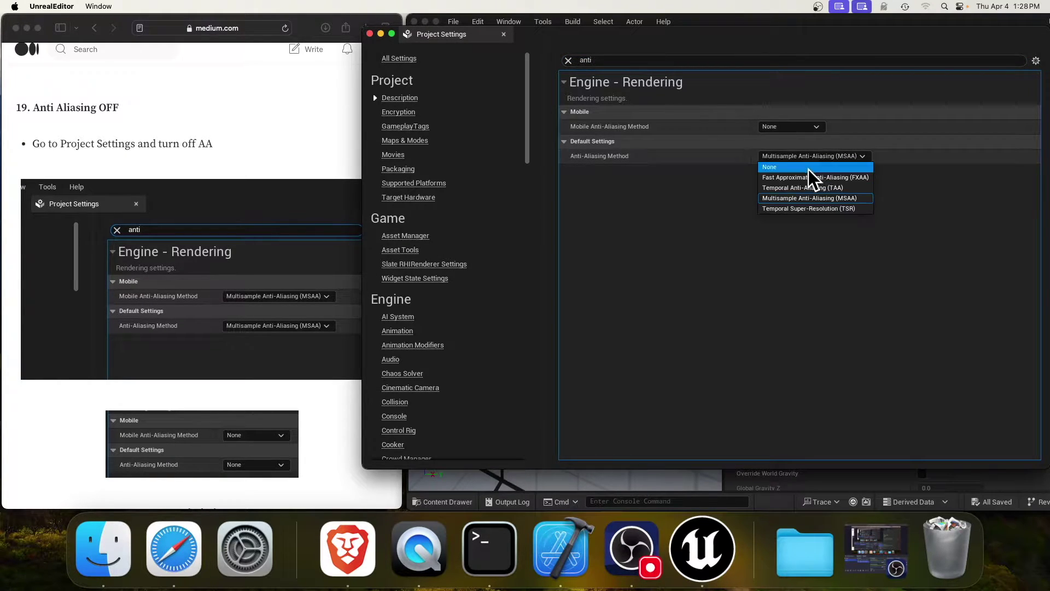
pyautogui.click(806, 168)
# Following section 20, enable Metal Desktop Renderer and disable Metal Mobile Renderer in the project's iOS platform rendering settings
pyautogui.scroll(-8, 131, 380)
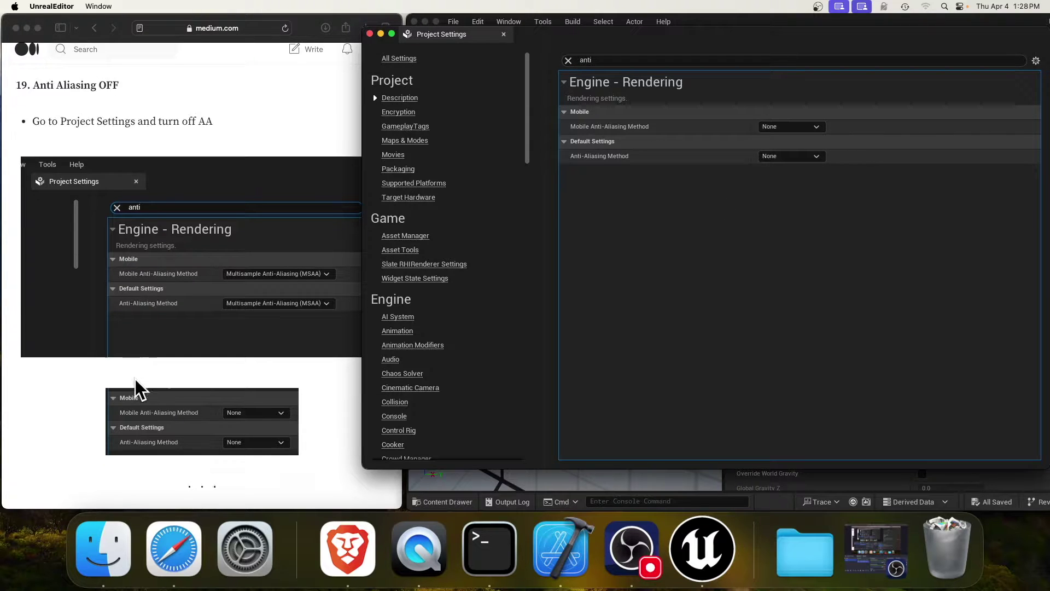
pyautogui.scroll(-8, 135, 377)
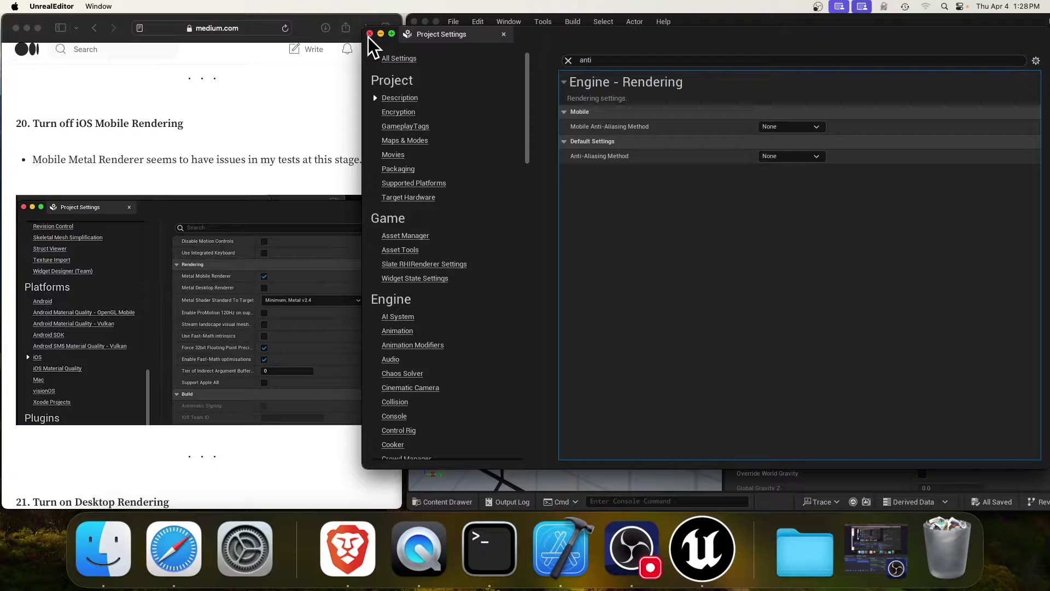
pyautogui.scroll(-15, 428, 275)
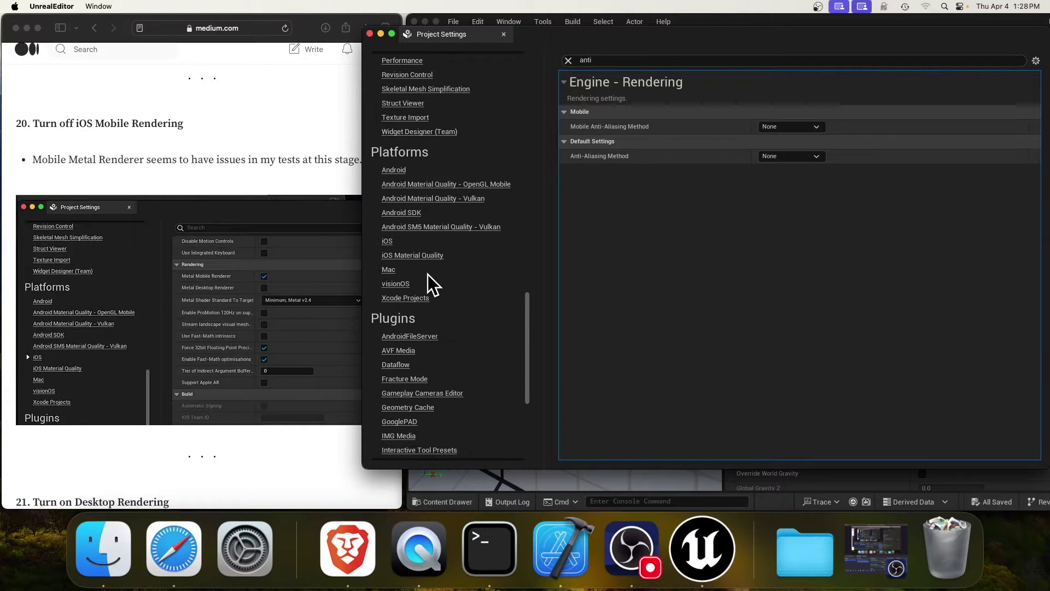
pyautogui.scroll(-10, 427, 275)
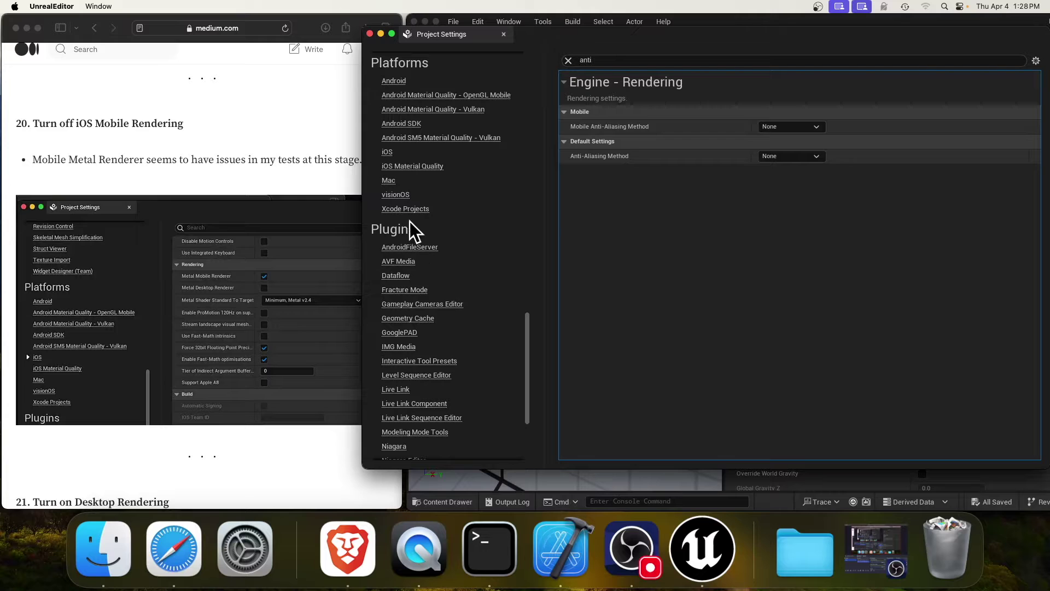
pyautogui.click(390, 155)
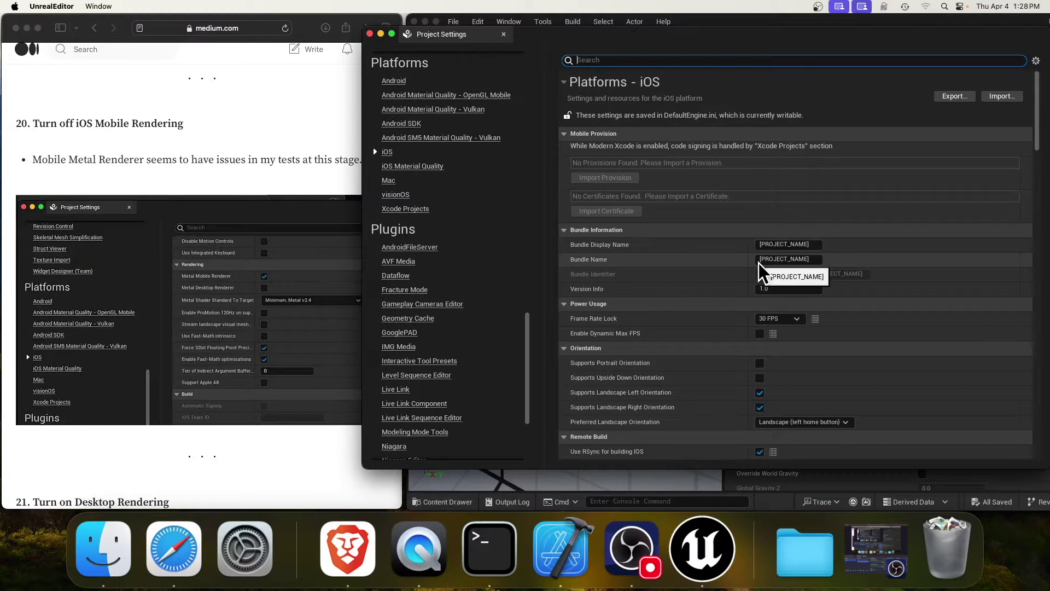
pyautogui.scroll(-10, 744, 345)
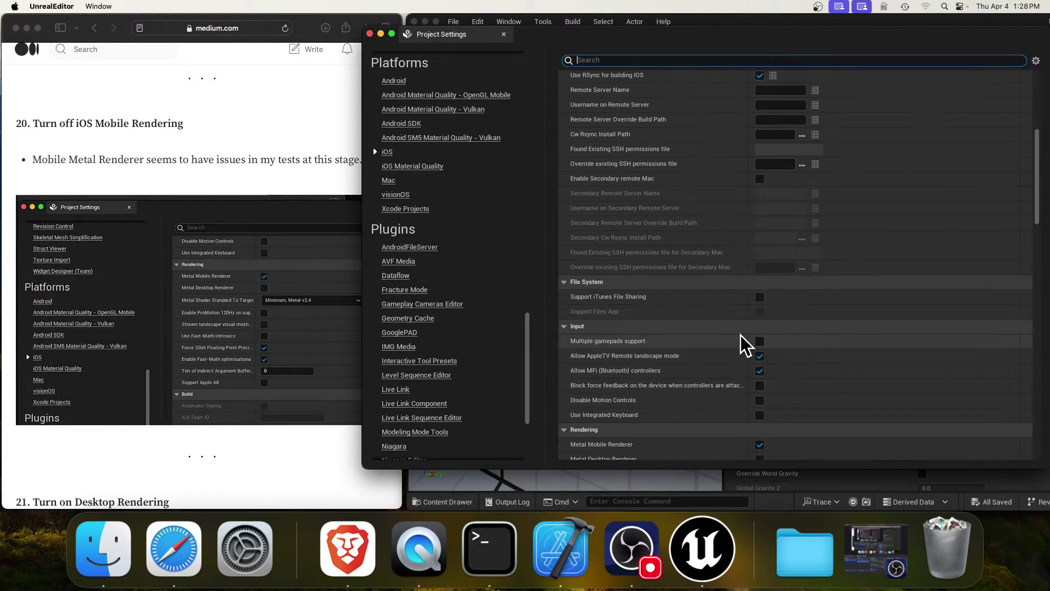
pyautogui.scroll(-8, 744, 345)
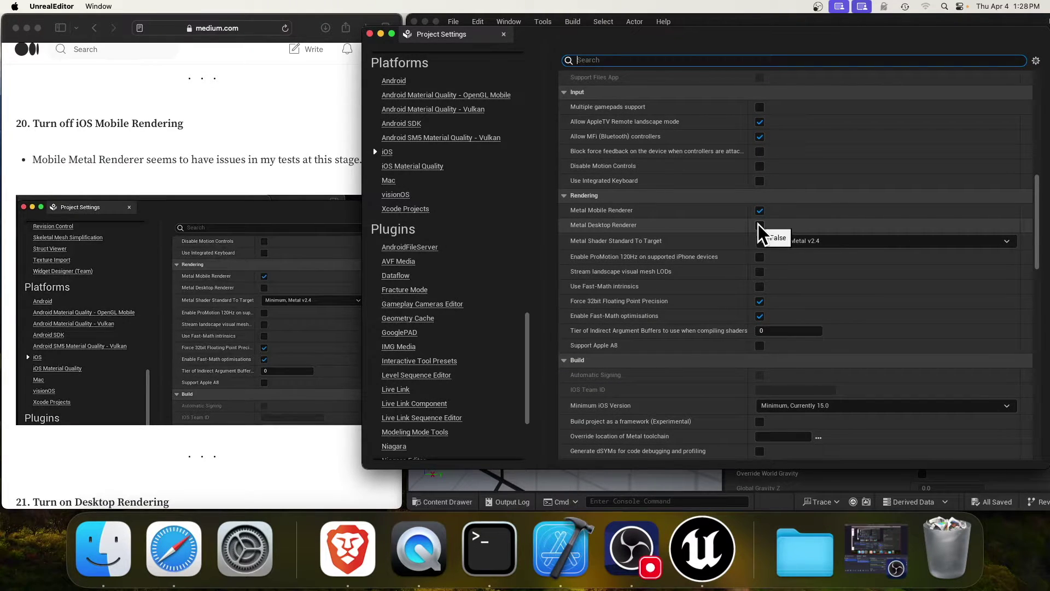
pyautogui.click(760, 225)
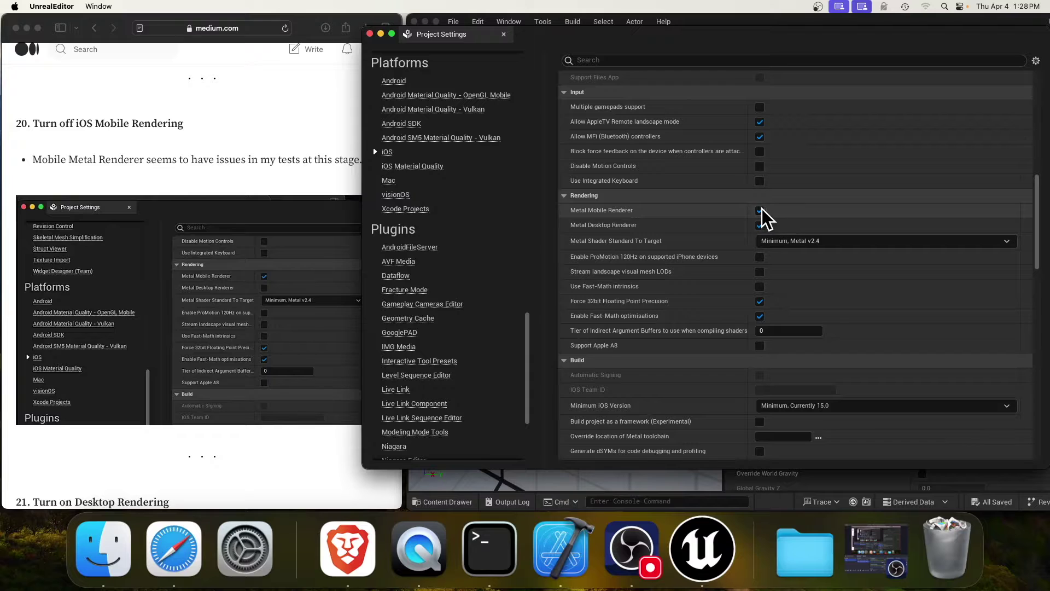
pyautogui.click(760, 211)
# Following the article's section 22, open the project's Xcode Projects platform settings and enter the Apple Dev Account Team ID
pyautogui.scroll(-5, 298, 256)
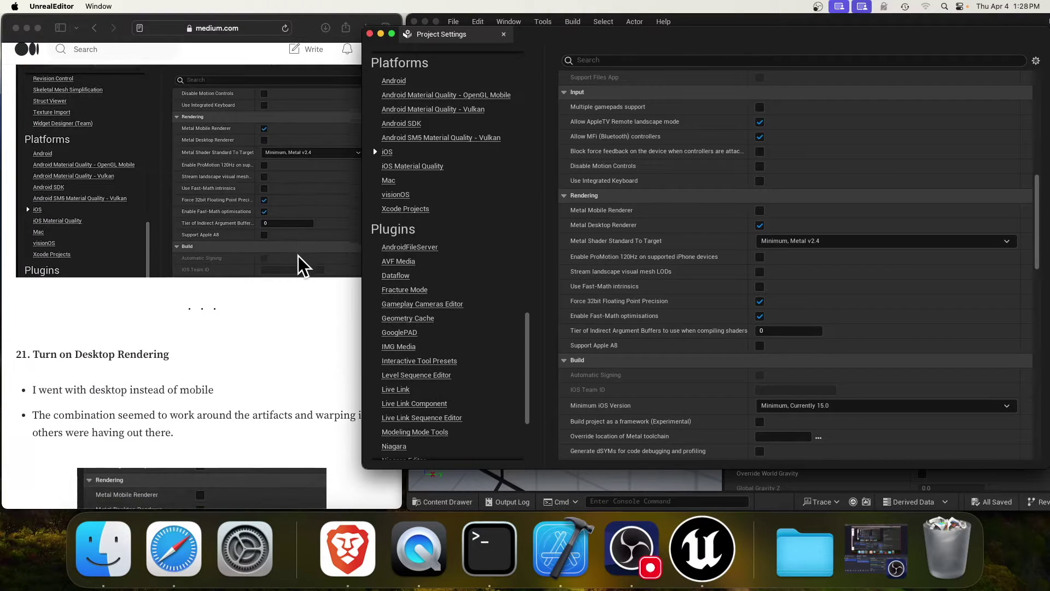
pyautogui.scroll(-5, 299, 260)
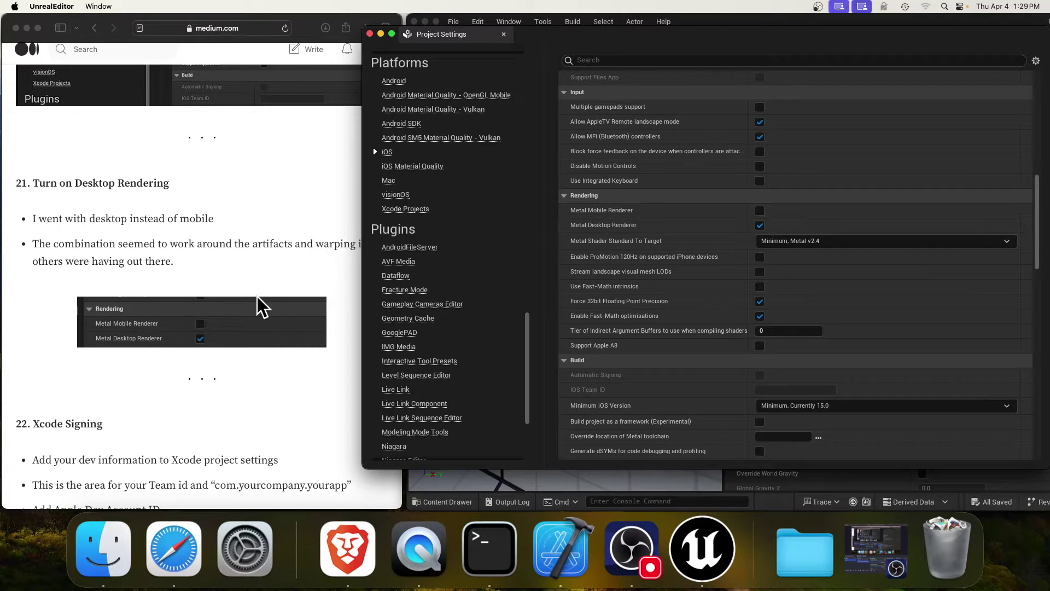
pyautogui.scroll(-7, 219, 339)
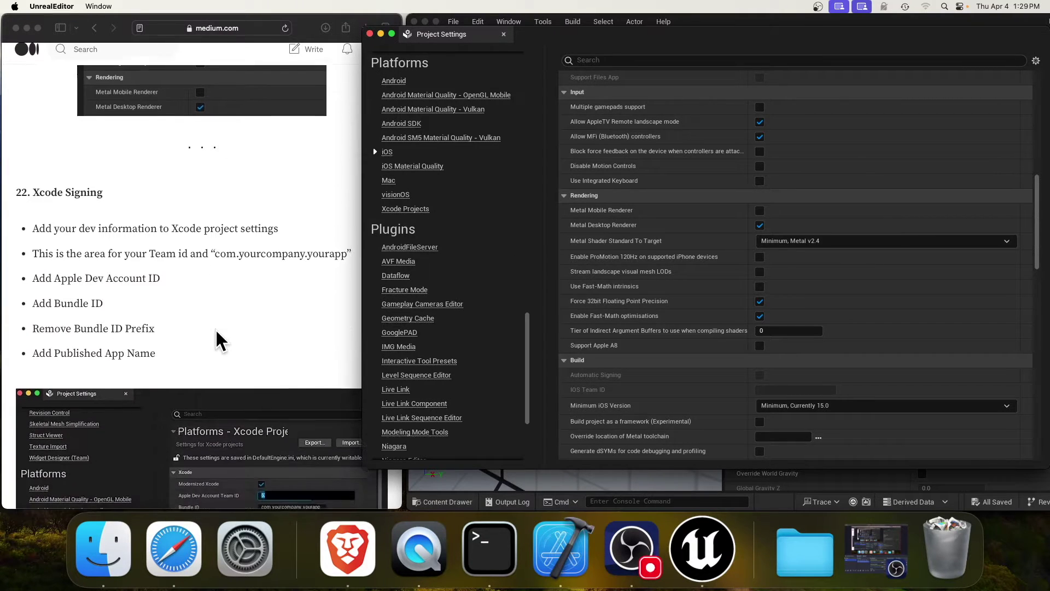
pyautogui.click(406, 209)
pyautogui.scroll(3, 788, 174)
pyautogui.click(768, 163)
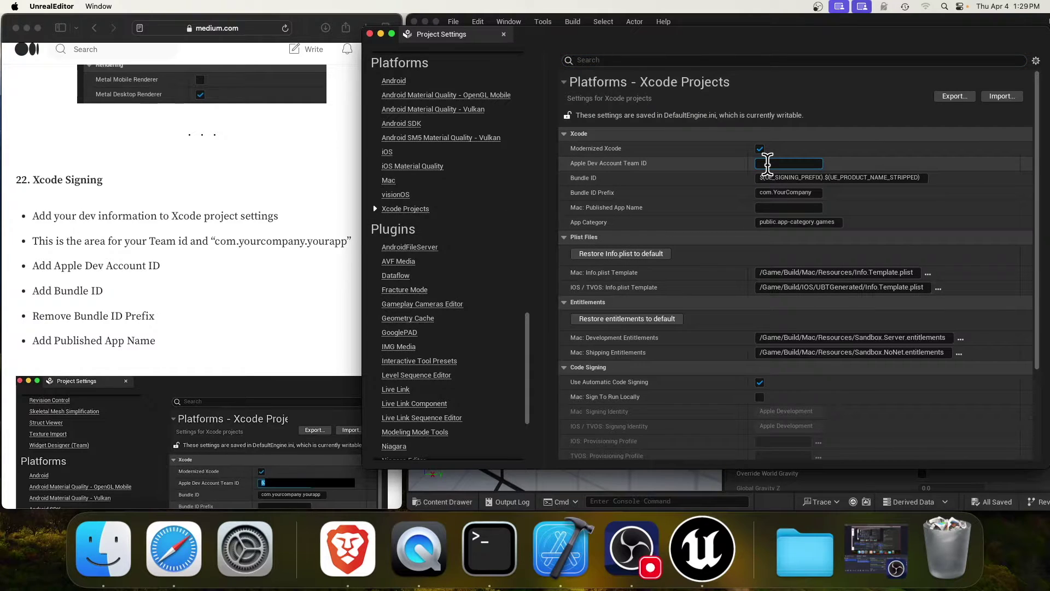
pyautogui.write('11111')
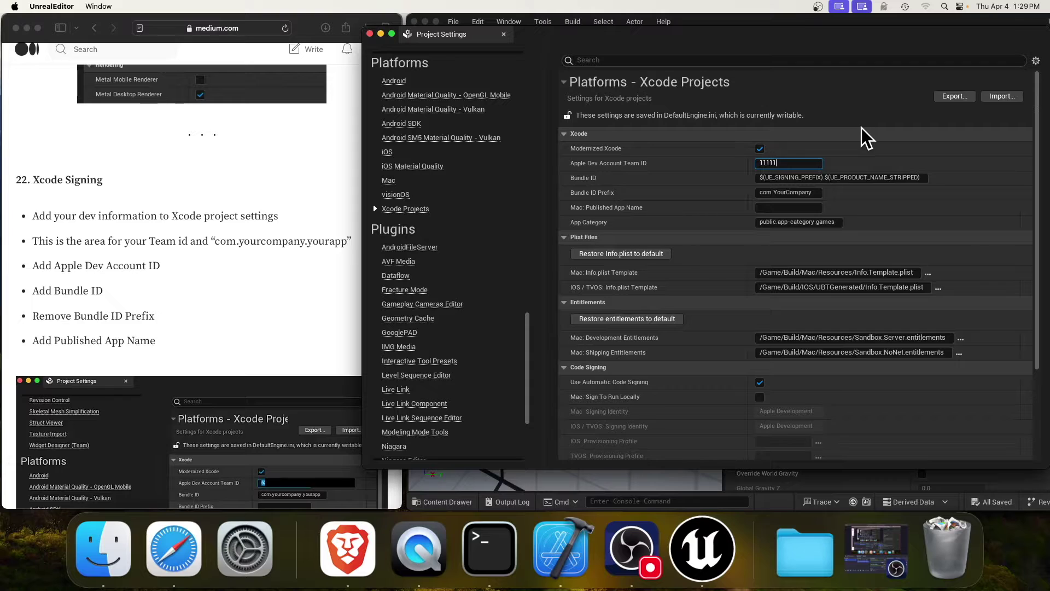
pyautogui.write('111')
pyautogui.press('Tab')
# Set the Bundle ID to com.yourcompany.yourapp with an empty Bundle ID Prefix, and the Mac Published App Name to Your App
pyautogui.write('com.f')
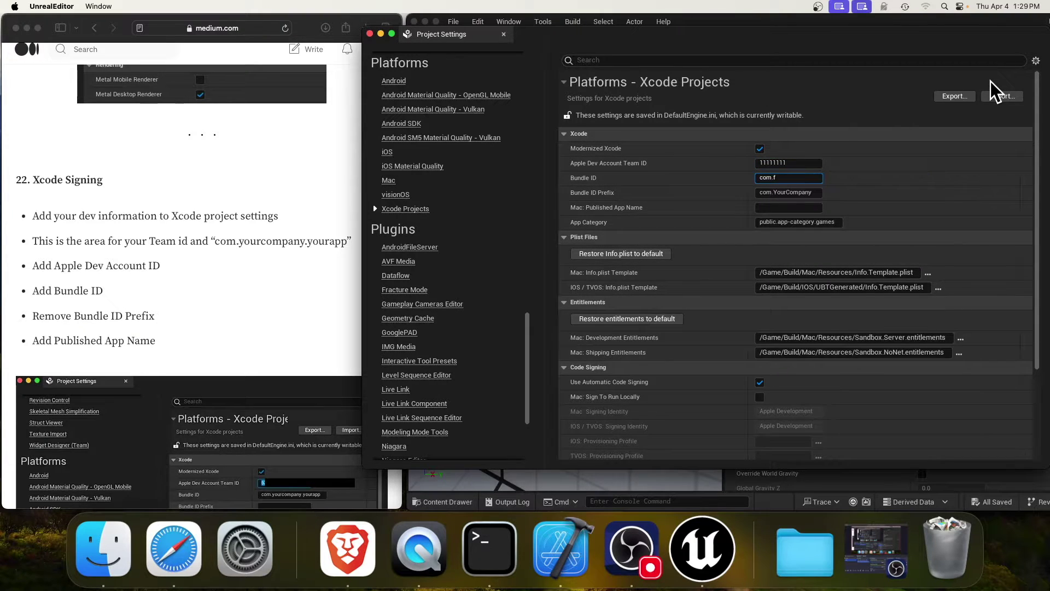
pyautogui.write('ourcompany.yourapp')
pyautogui.press('Tab')
pyautogui.press('BackSpace')
pyautogui.press('Tab')
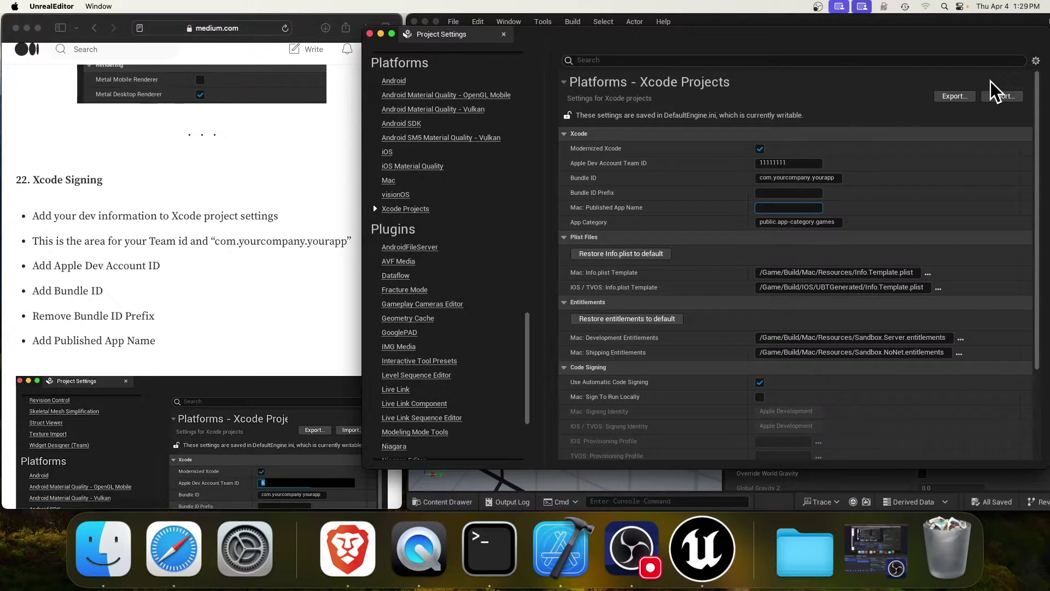
pyautogui.write('Your App')
pyautogui.click(810, 162)
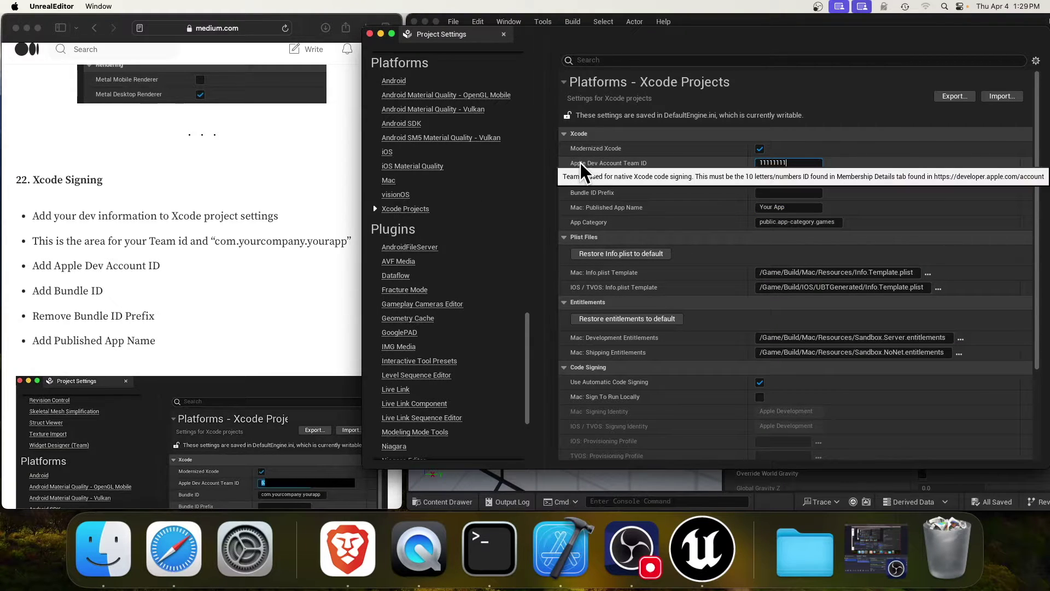
# Copy the three plist permission lines for hand tracking, microphone and world sensing from the article's section 23
pyautogui.scroll(-2, 211, 242)
pyautogui.scroll(-10, 211, 242)
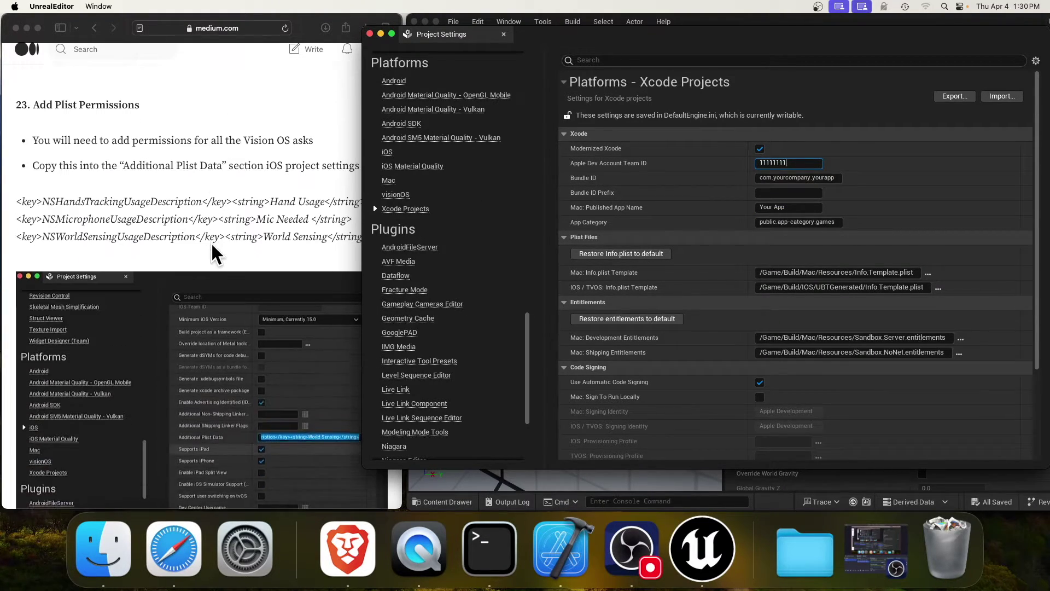
pyautogui.click(180, 222)
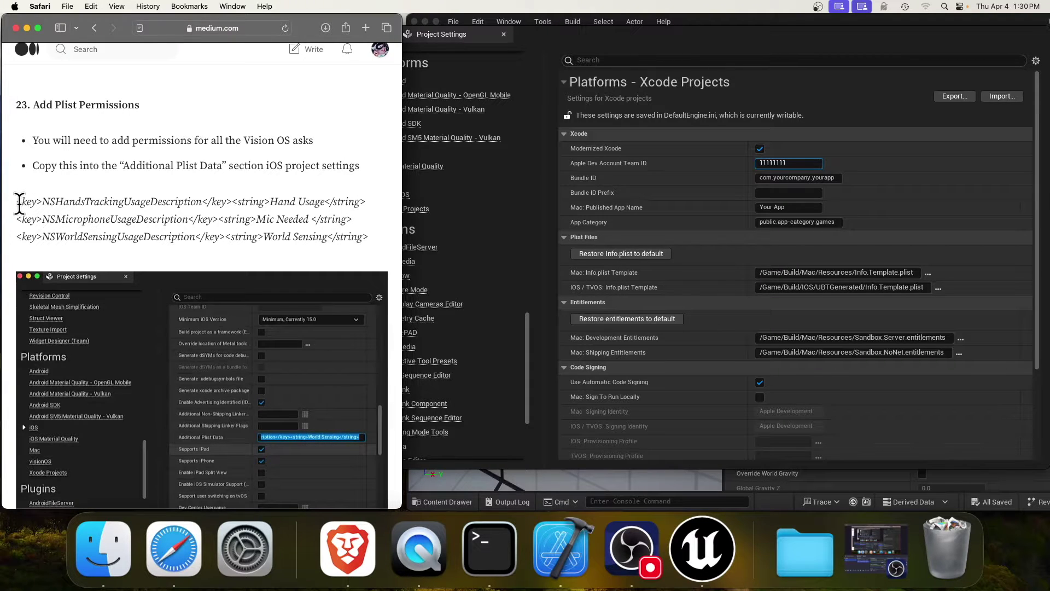
pyautogui.moveTo(28, 205); pyautogui.dragTo(411, 243)
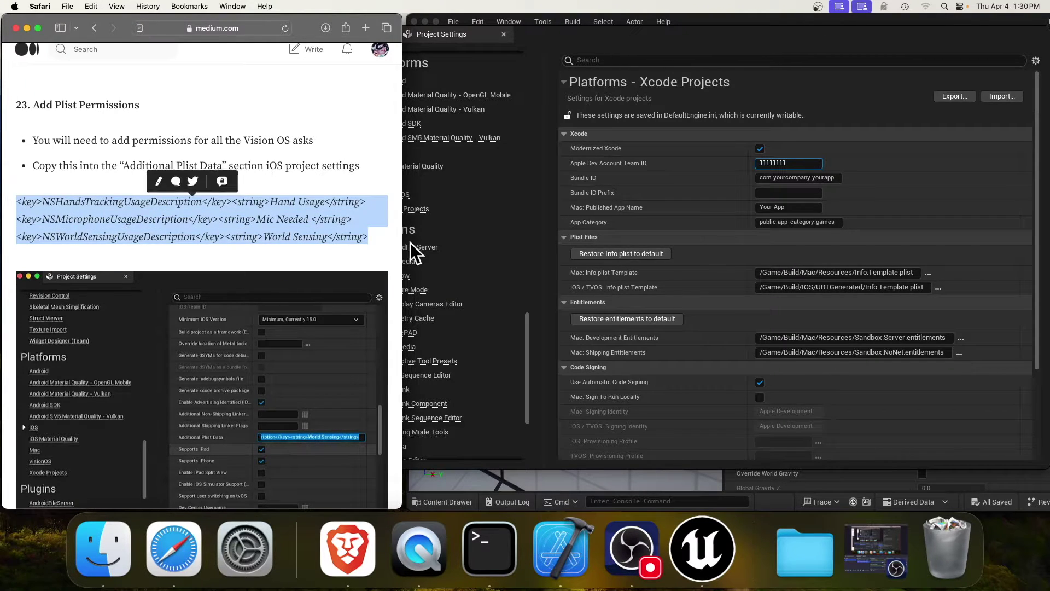
# Paste the copied permission keys into Additional Plist Data in the Build section of the project's iOS platform settings
pyautogui.click(721, 34)
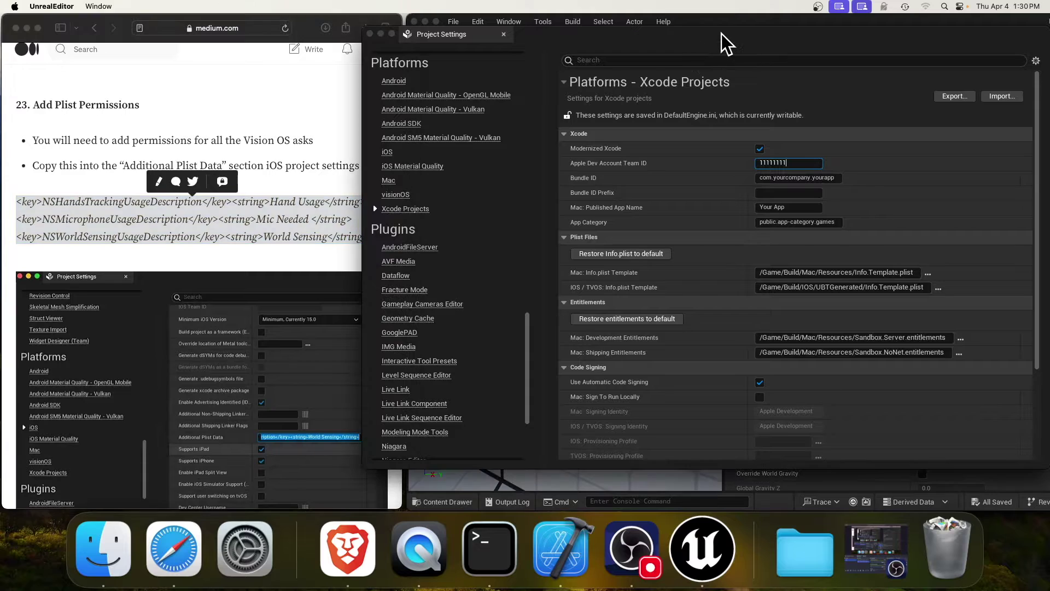
pyautogui.scroll(3, 451, 268)
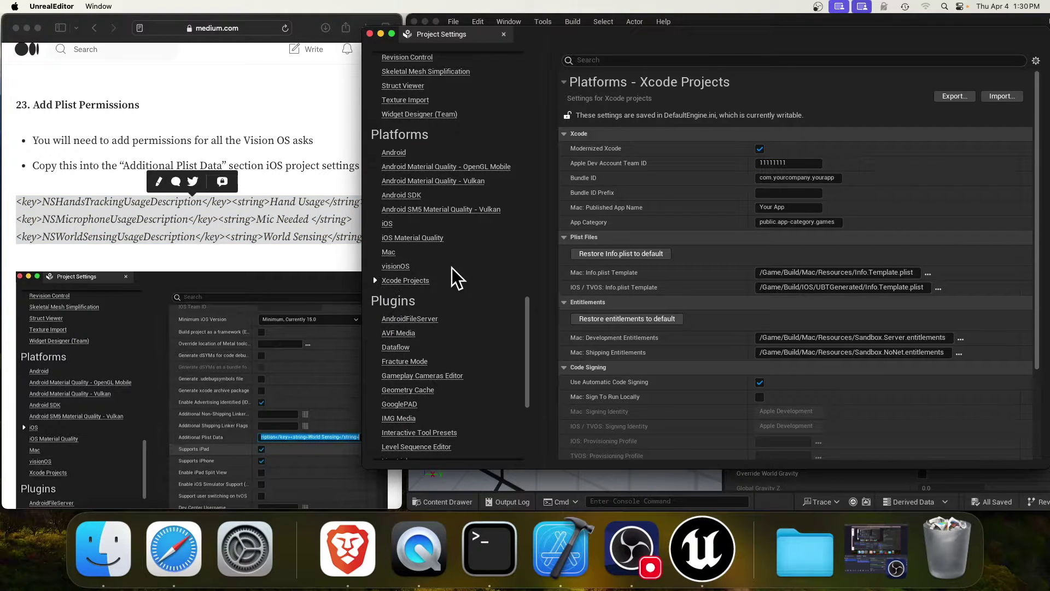
pyautogui.scroll(-5, 452, 268)
pyautogui.scroll(8, 451, 268)
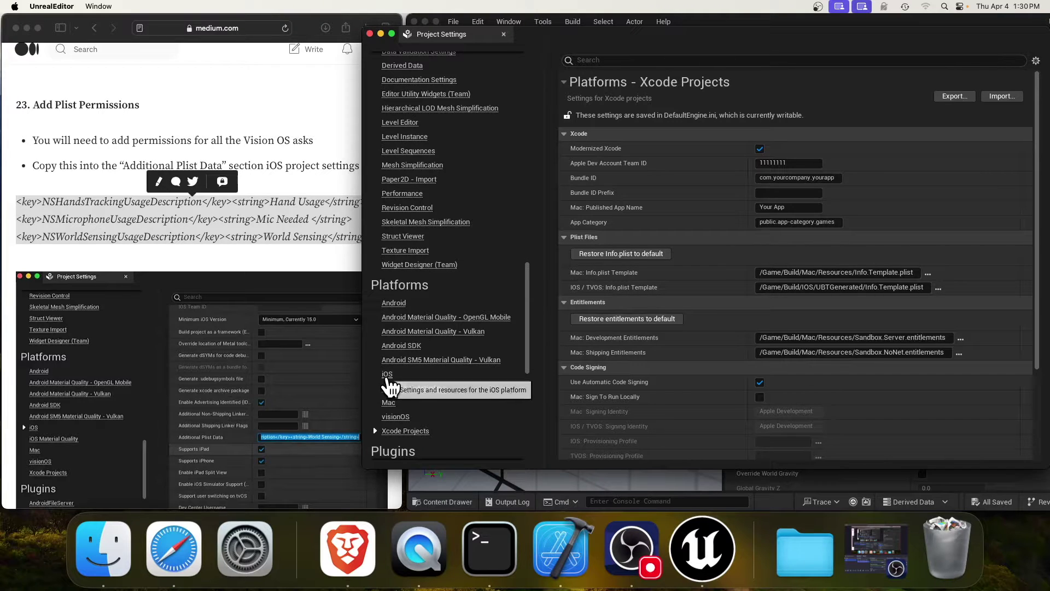
pyautogui.click(387, 375)
pyautogui.scroll(-3, 437, 350)
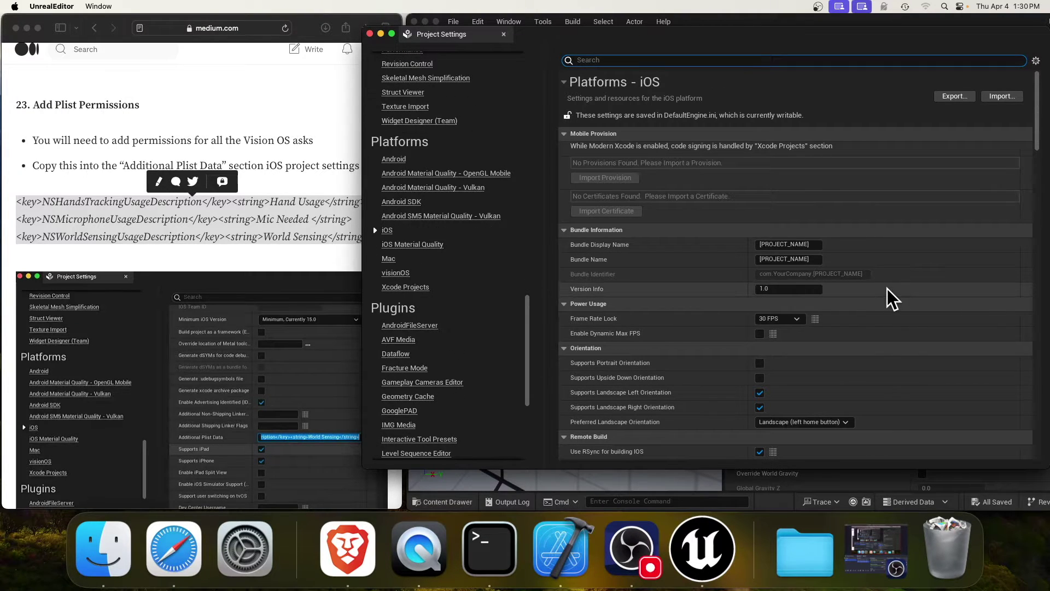
pyautogui.scroll(-15, 889, 292)
pyautogui.scroll(2, 889, 297)
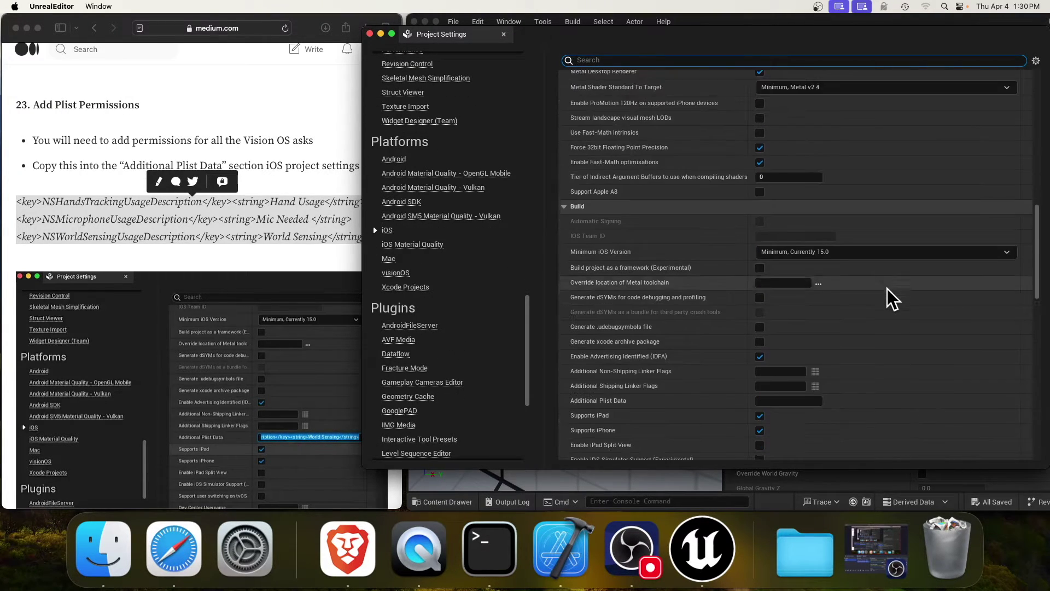
pyautogui.scroll(-5, 889, 298)
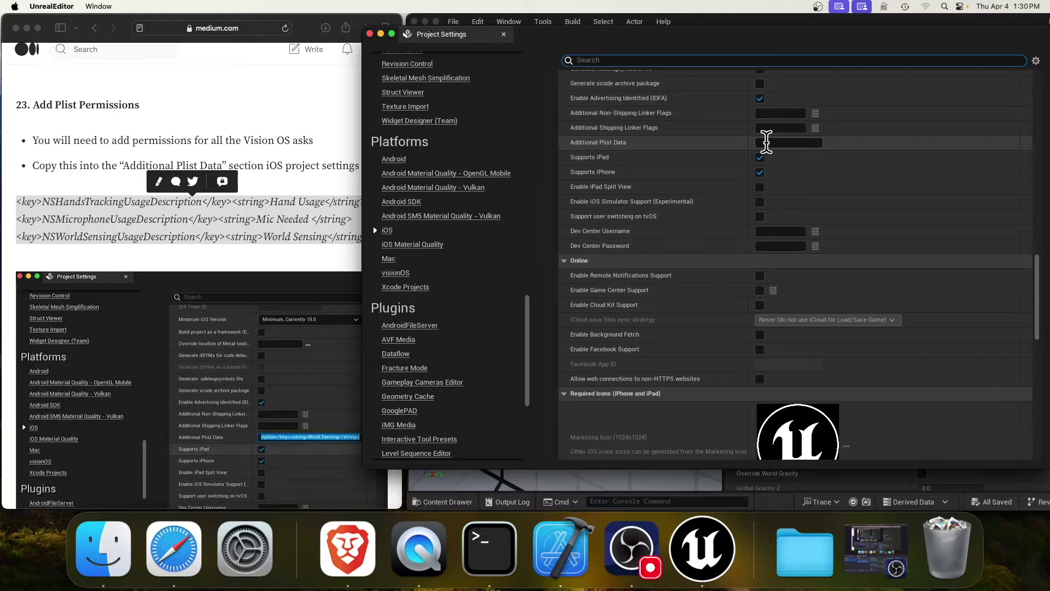
pyautogui.click(766, 142)
pyautogui.write('<key>NSHandsTrackingUsageDescription</key><string>Hand Usage</string><key>NSMicrophoneUsageDescription</key><string>Mic Needed </string><key>NSWorldSensingUsageDescription</key><string>World Sensing</string>')
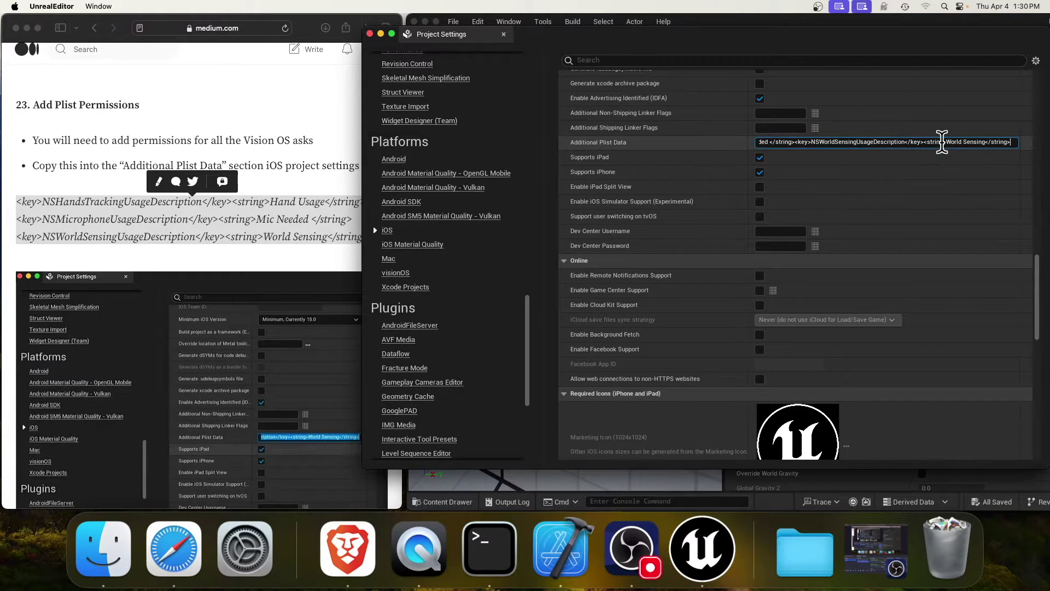
pyautogui.press('super+a')
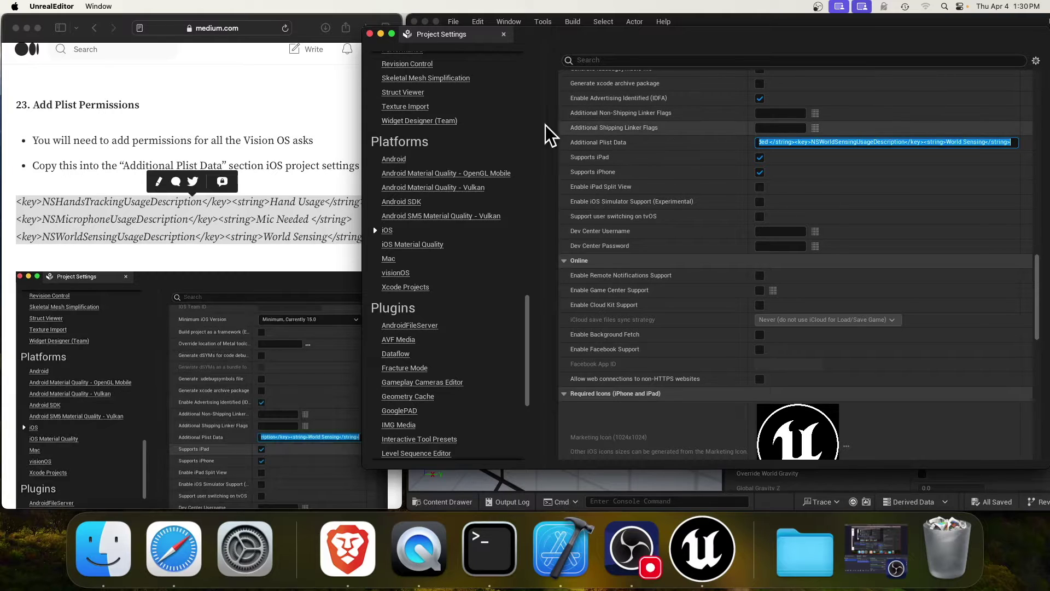
# Read on to the article's section 24 about creating a C++ class and close the project settings
pyautogui.click(261, 103)
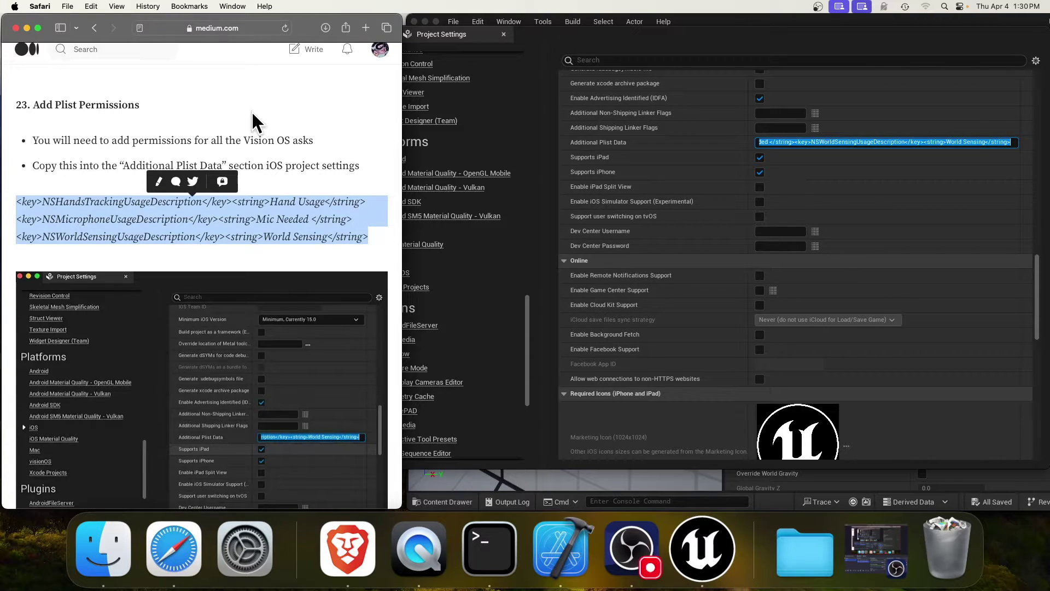
pyautogui.scroll(-3, 251, 111)
pyautogui.scroll(-12, 248, 274)
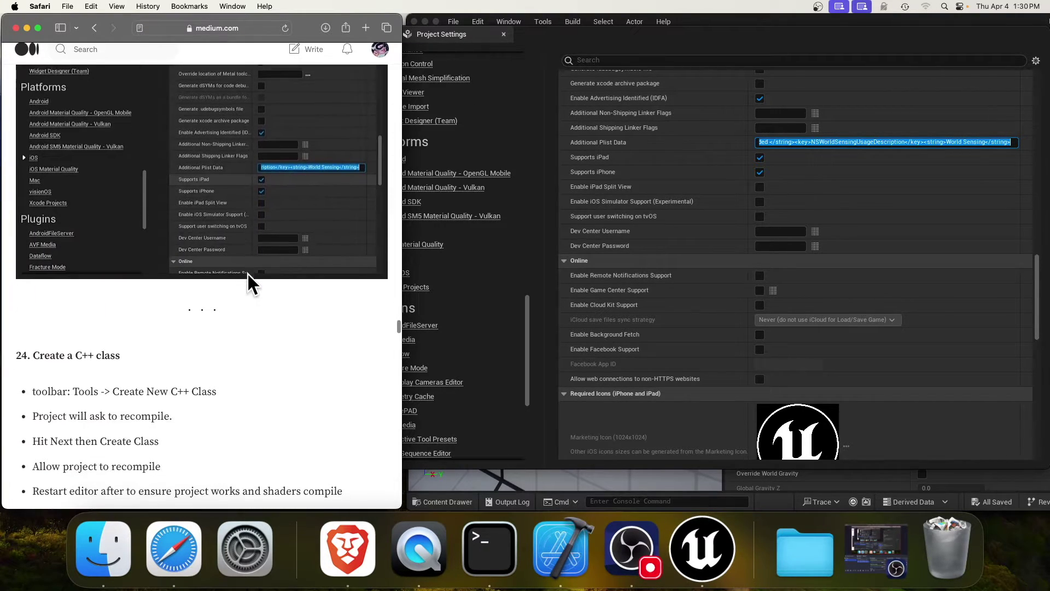
pyautogui.click(405, 44)
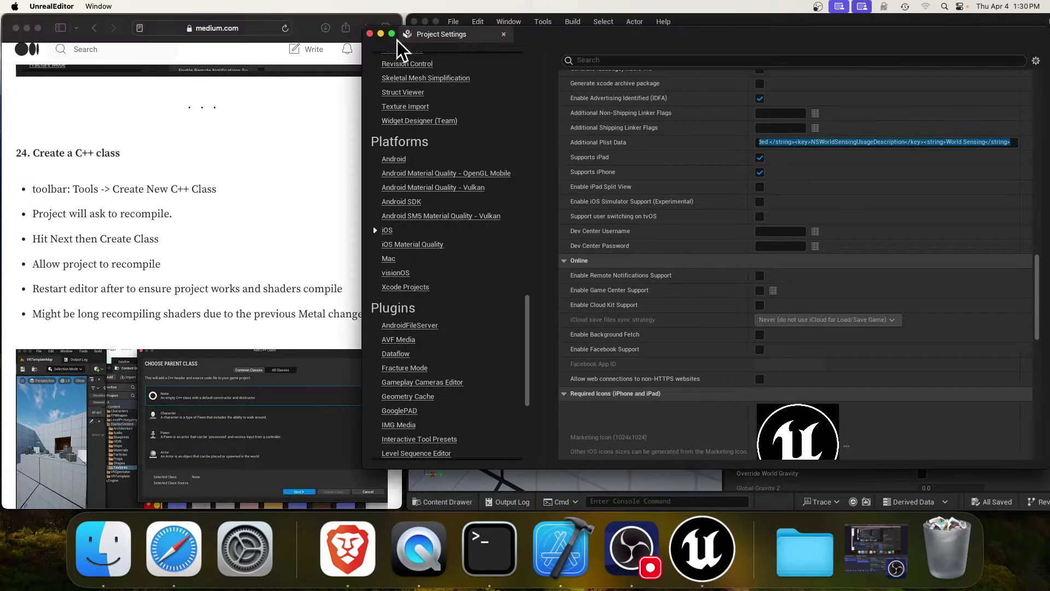
pyautogui.click(370, 33)
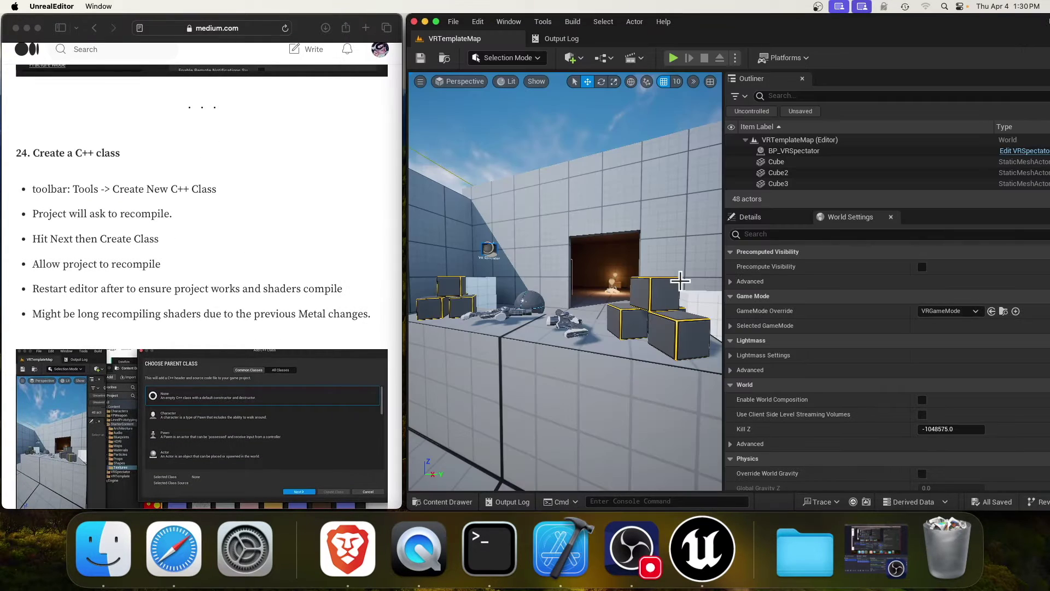
# Create a new public C++ class named MyClass in the MyProject module, with None as its parent class
pyautogui.click(477, 21)
pyautogui.moveTo(507, 21)
pyautogui.moveTo(542, 23)
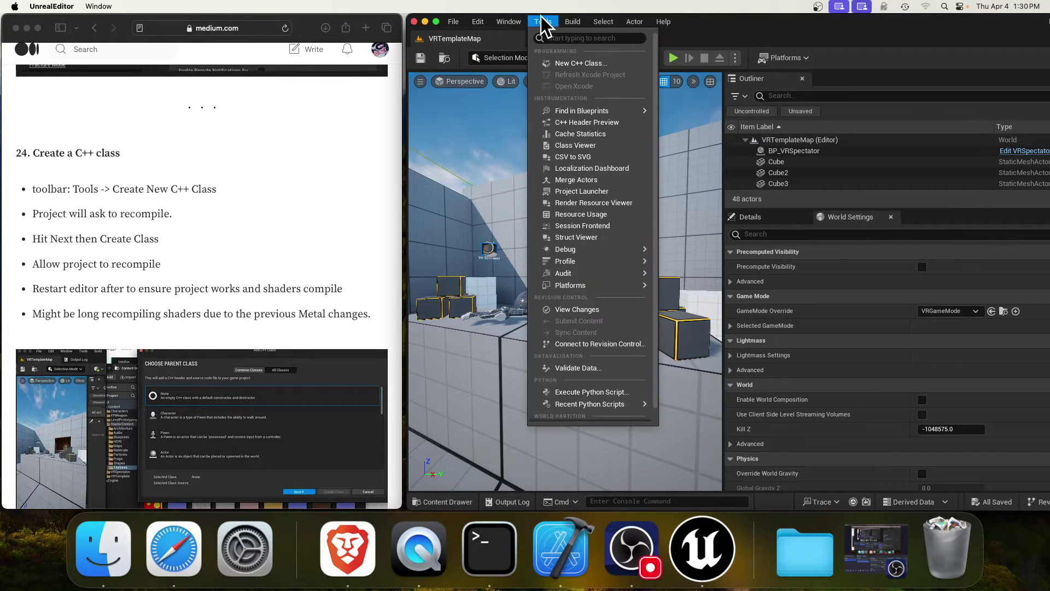
pyautogui.click(565, 64)
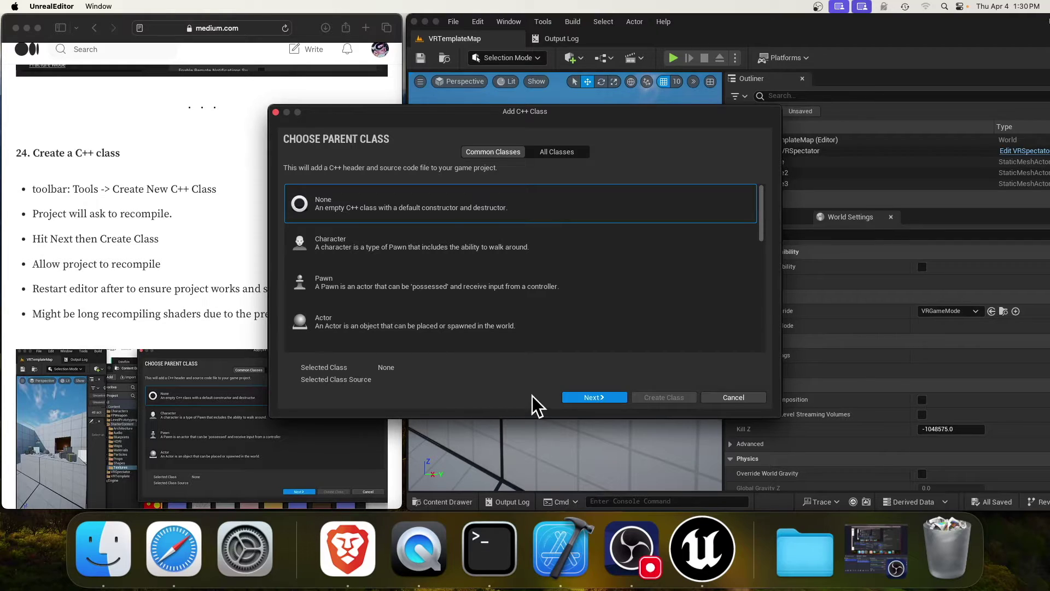
pyautogui.click(587, 398)
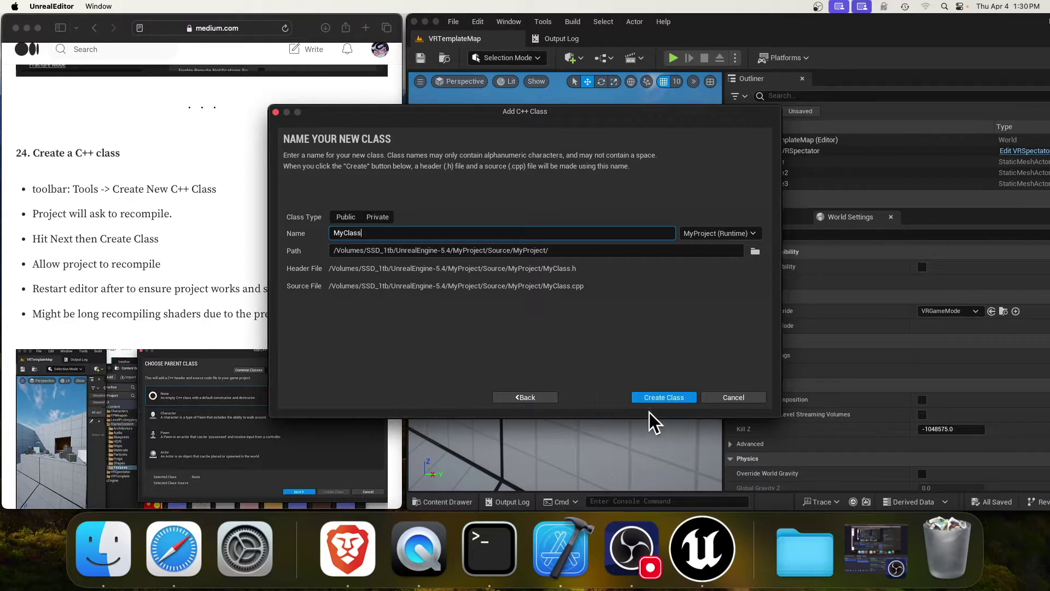
pyautogui.click(679, 401)
# In Xcode, resolve the externally modified UE5 (Mac).xcworkspace by using the version on disk
pyautogui.scroll(-3, 99, 268)
pyautogui.scroll(2, 99, 274)
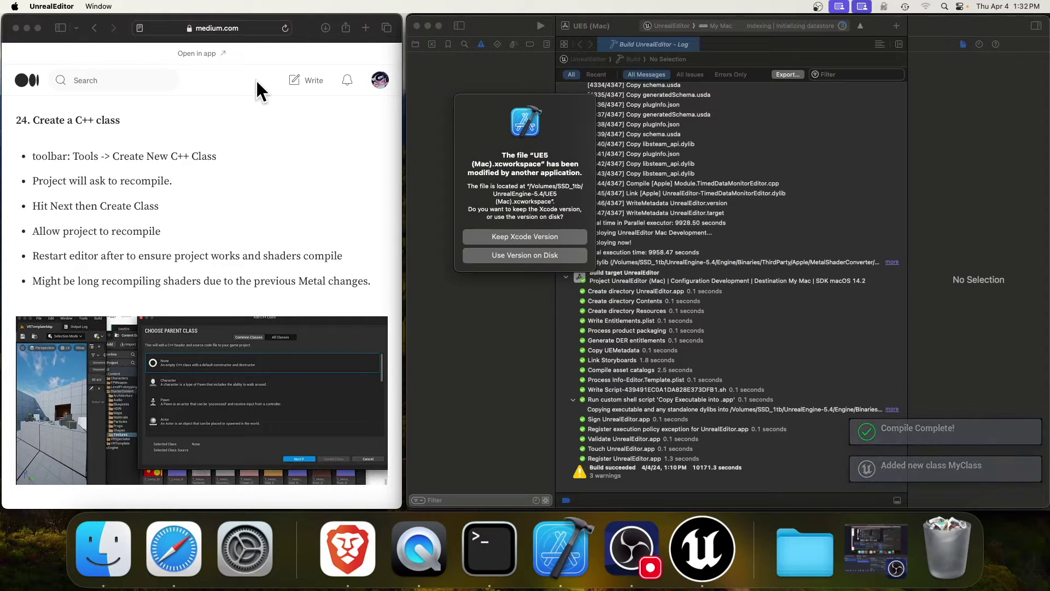
pyautogui.click(526, 255)
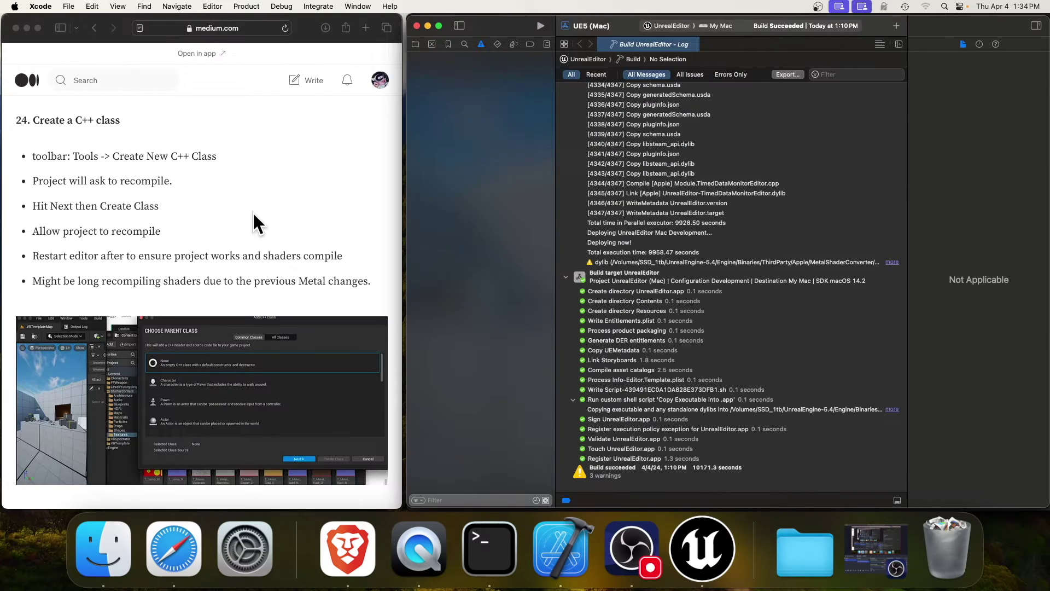
# Following the article's section 25, return to Unreal Editor, find the DirectionalLight in the Outliner with "direction", and show its details
pyautogui.scroll(-10, 251, 212)
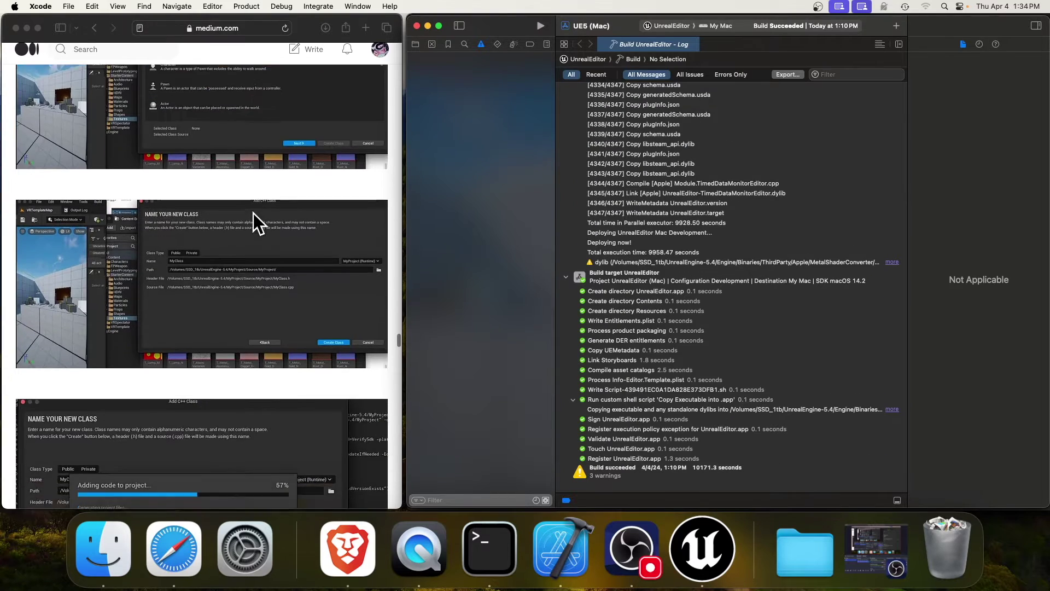
pyautogui.scroll(-6, 253, 212)
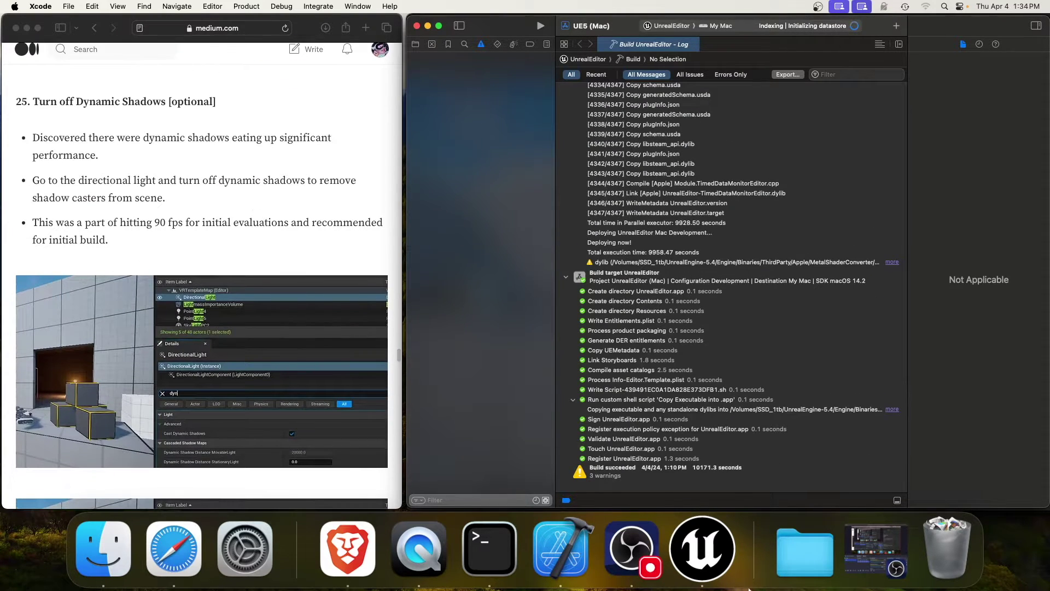
pyautogui.click(705, 550)
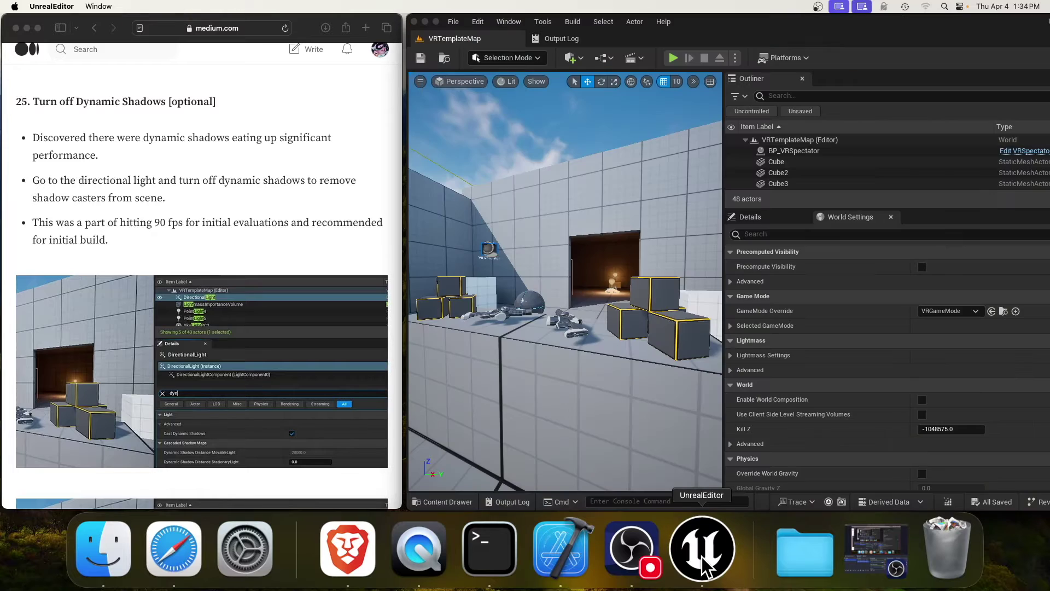
pyautogui.click(813, 97)
pyautogui.write('direction')
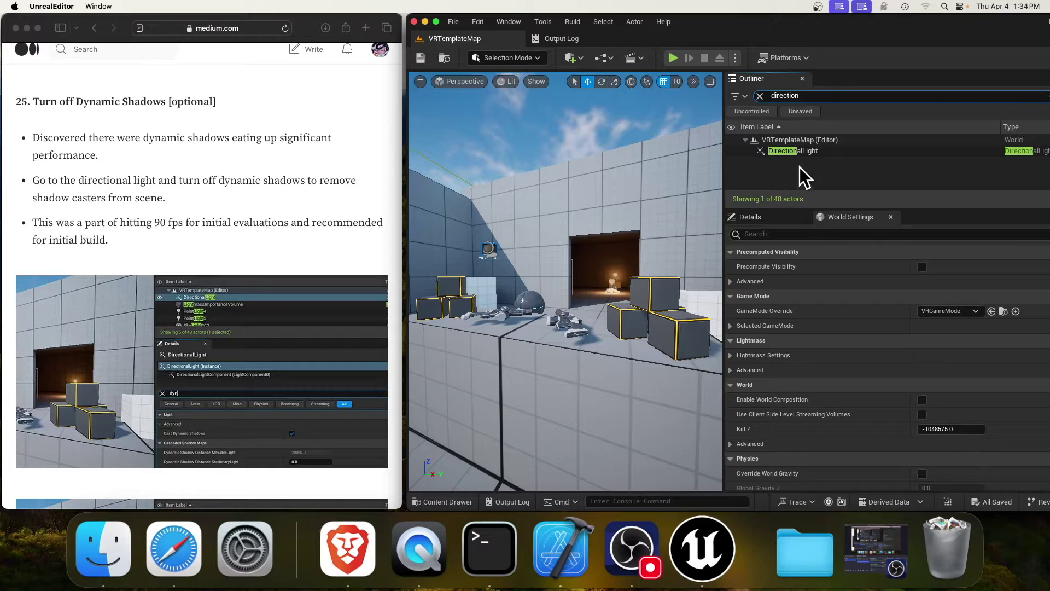
pyautogui.click(804, 151)
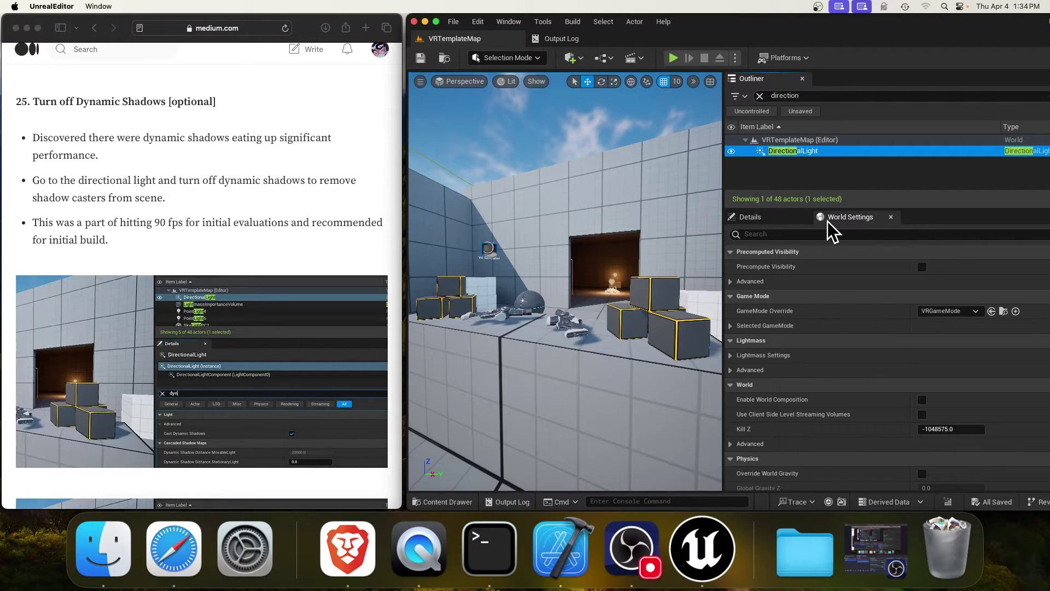
pyautogui.click(790, 219)
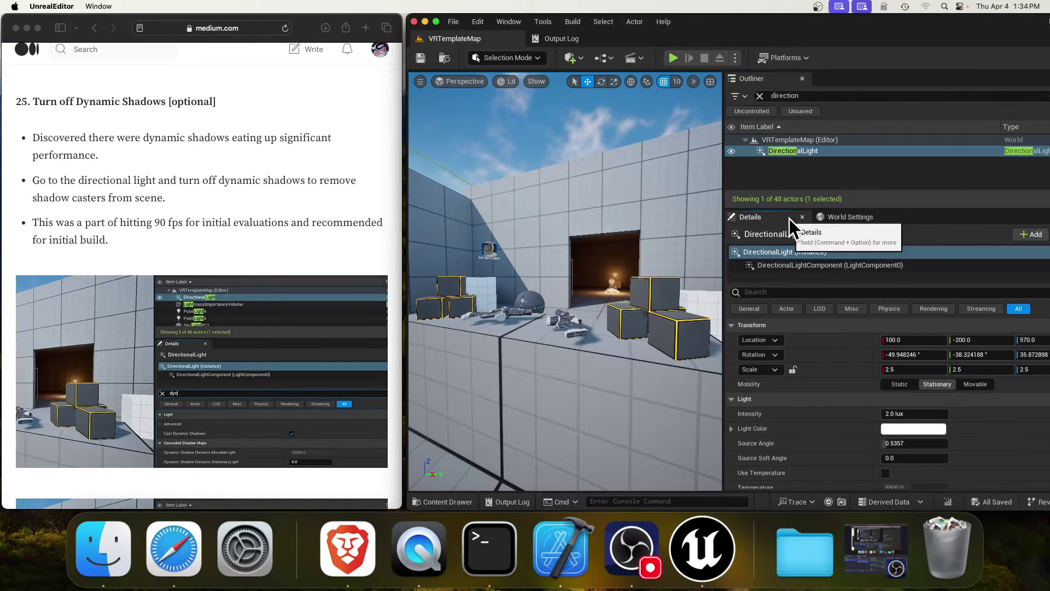
# Turn off Cast Dynamic Shadows for the DirectionalLight, finding the setting with "dyna", and save the current level
pyautogui.click(806, 292)
pyautogui.write('dynmic')
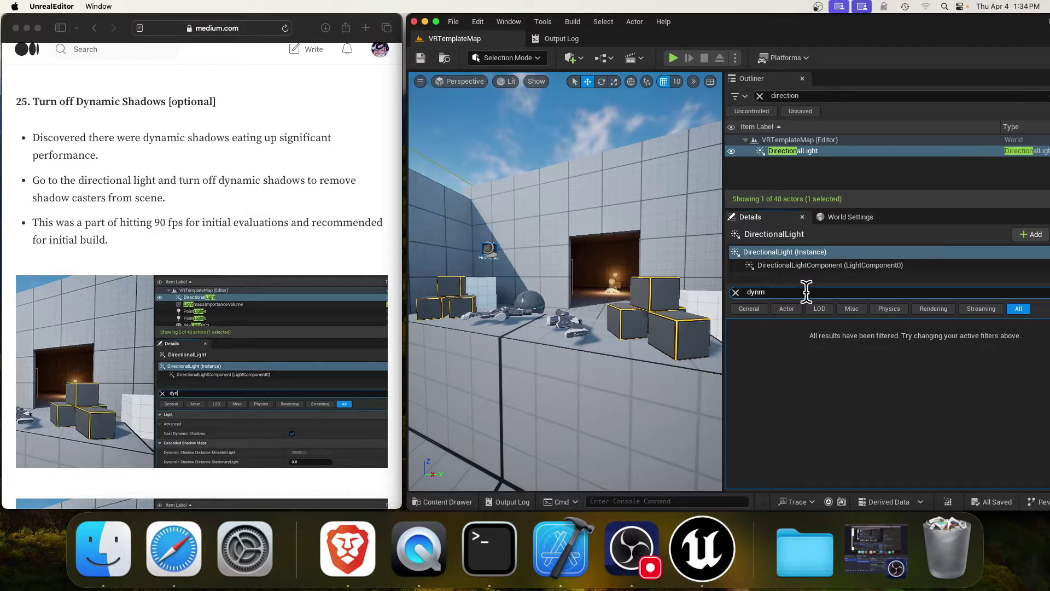
pyautogui.press('BackSpace')
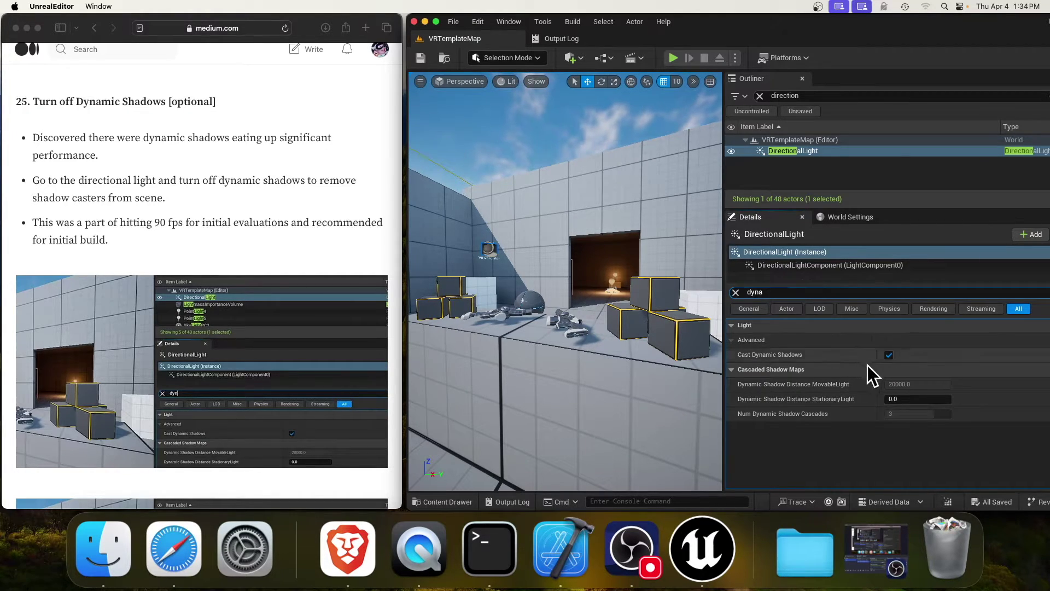
pyautogui.click(889, 355)
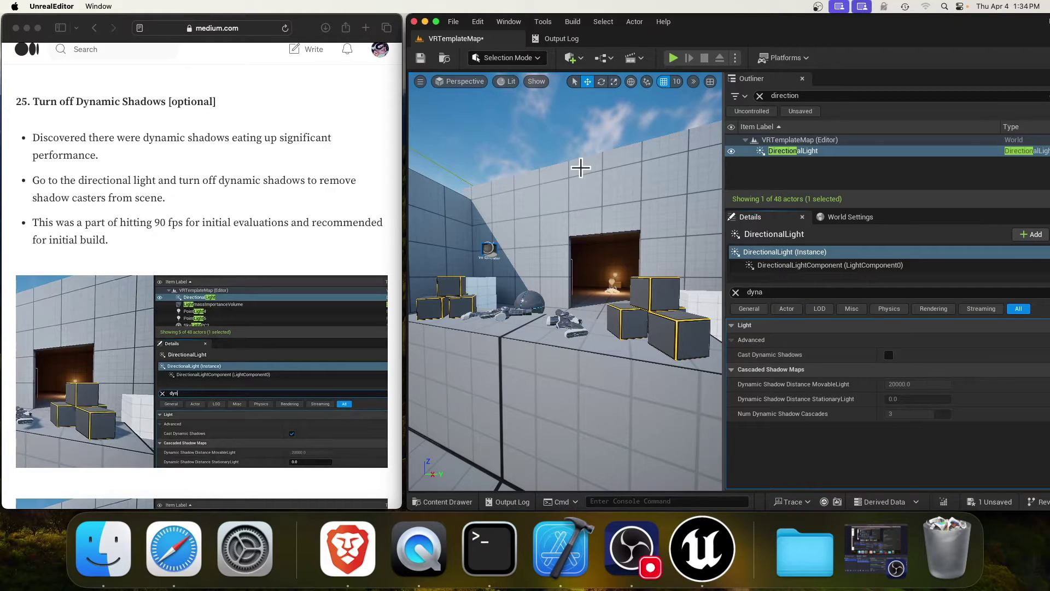
pyautogui.click(454, 22)
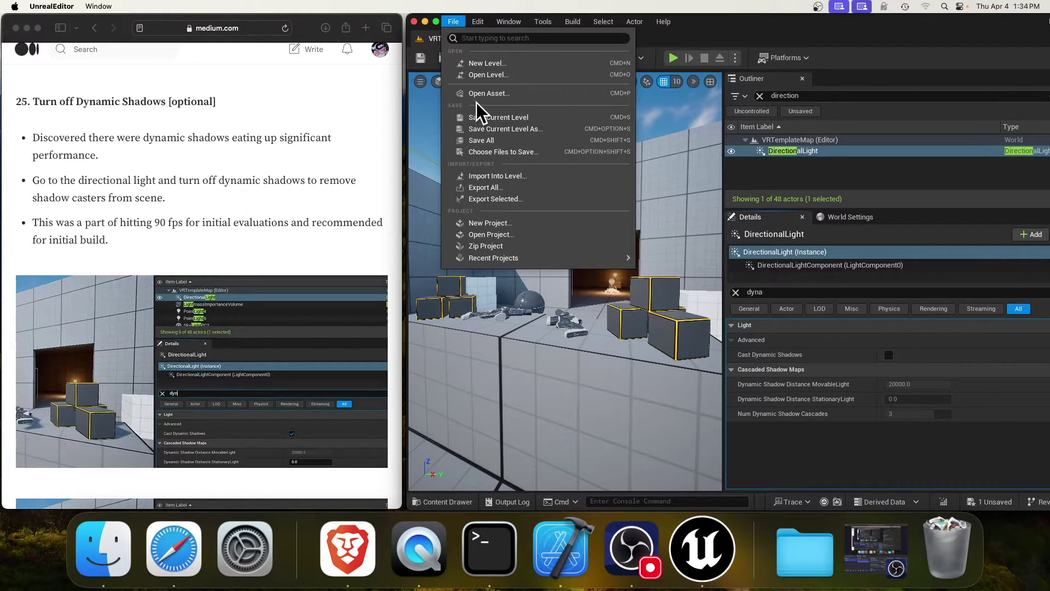
pyautogui.click(496, 118)
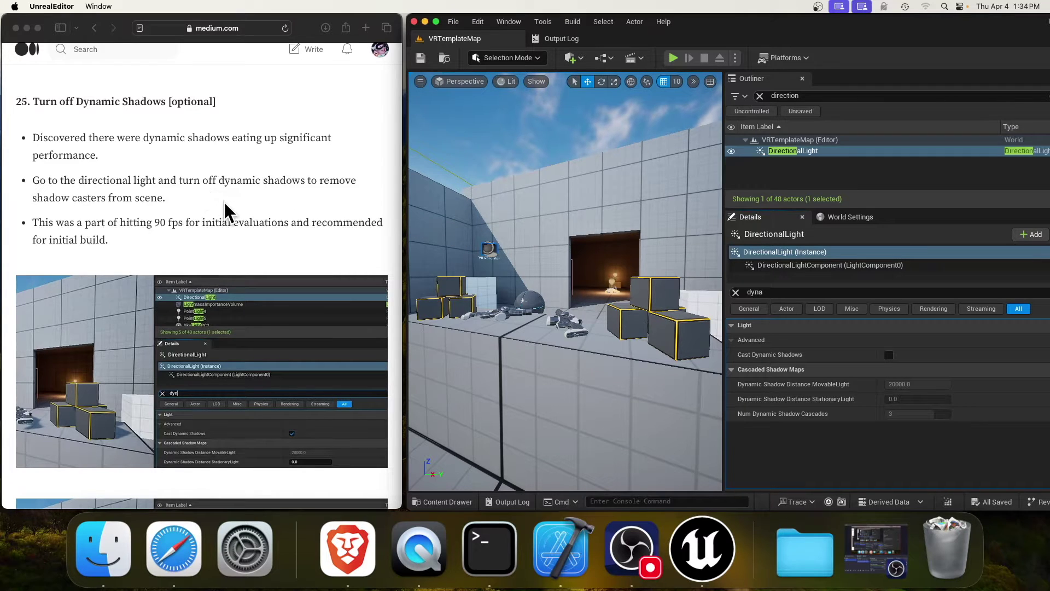
# Following the article's section 26, package the project for VisionOS into the MyProject folder and show the packaging output log
pyautogui.scroll(-10, 226, 211)
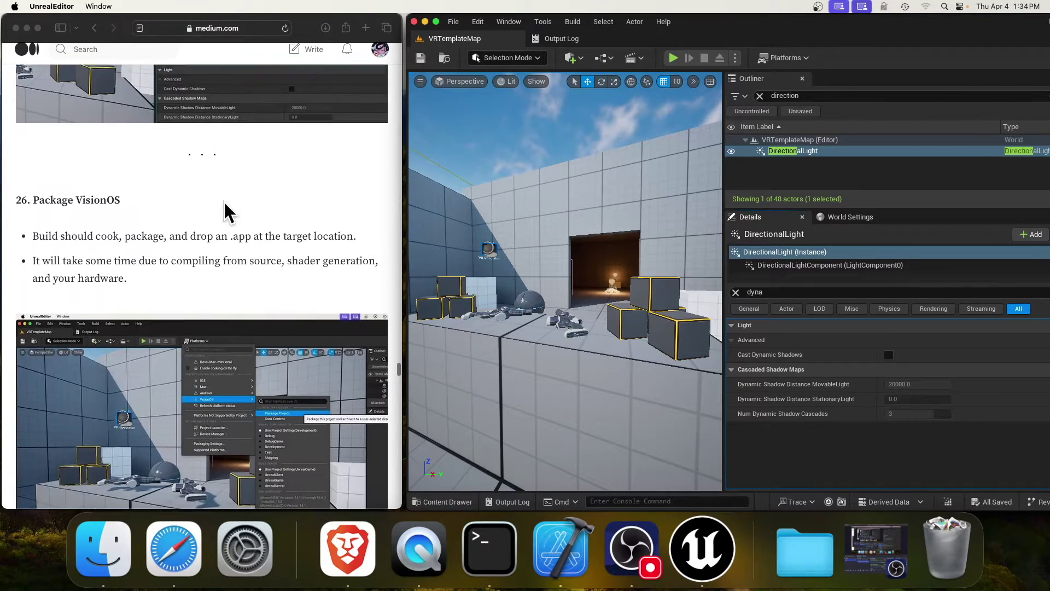
pyautogui.scroll(-4, 226, 210)
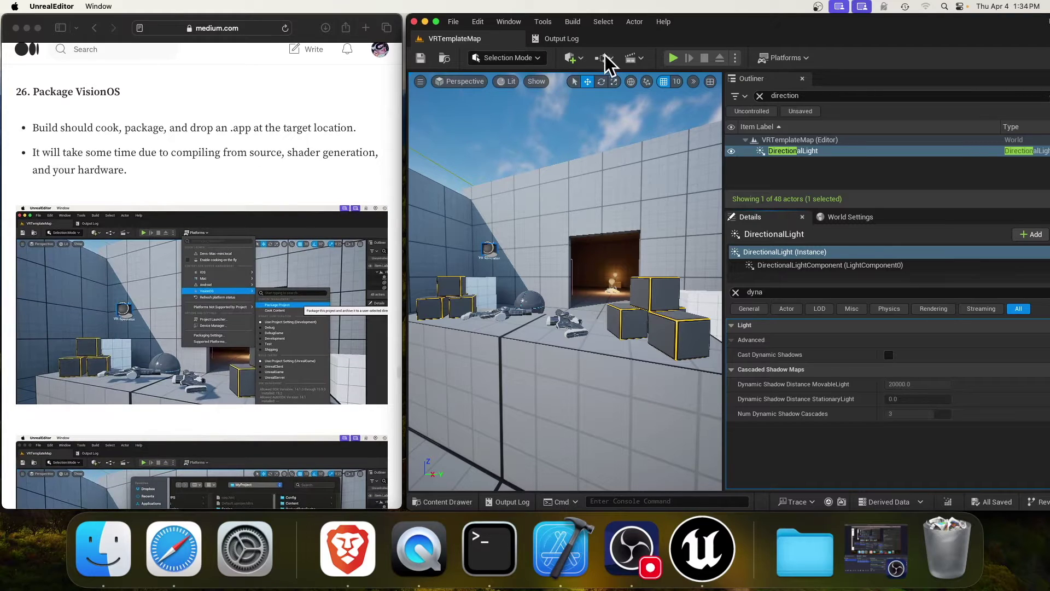
pyautogui.click(786, 58)
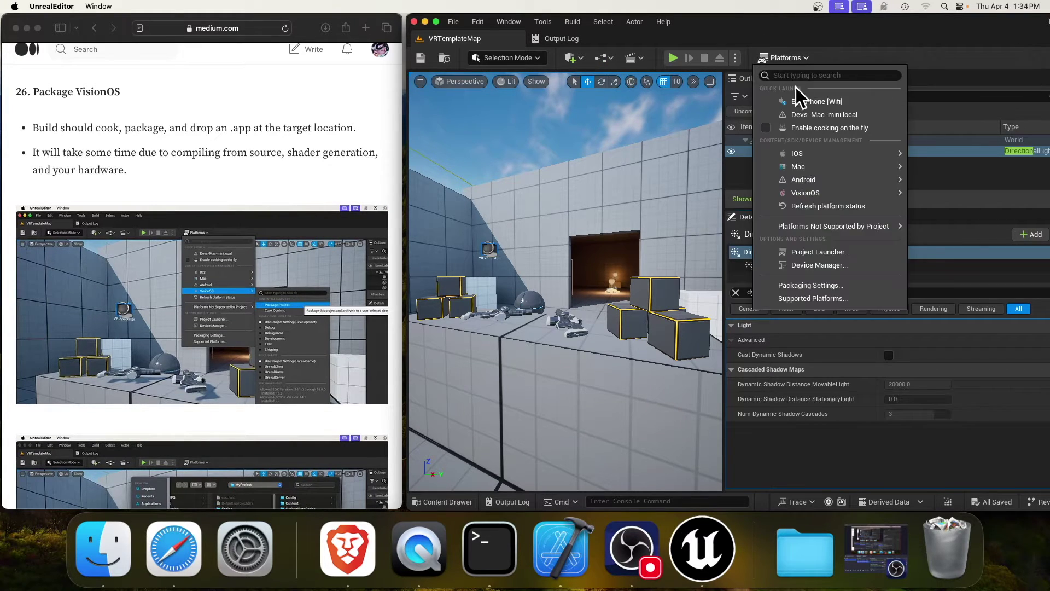
pyautogui.moveTo(819, 159)
pyautogui.moveTo(821, 192)
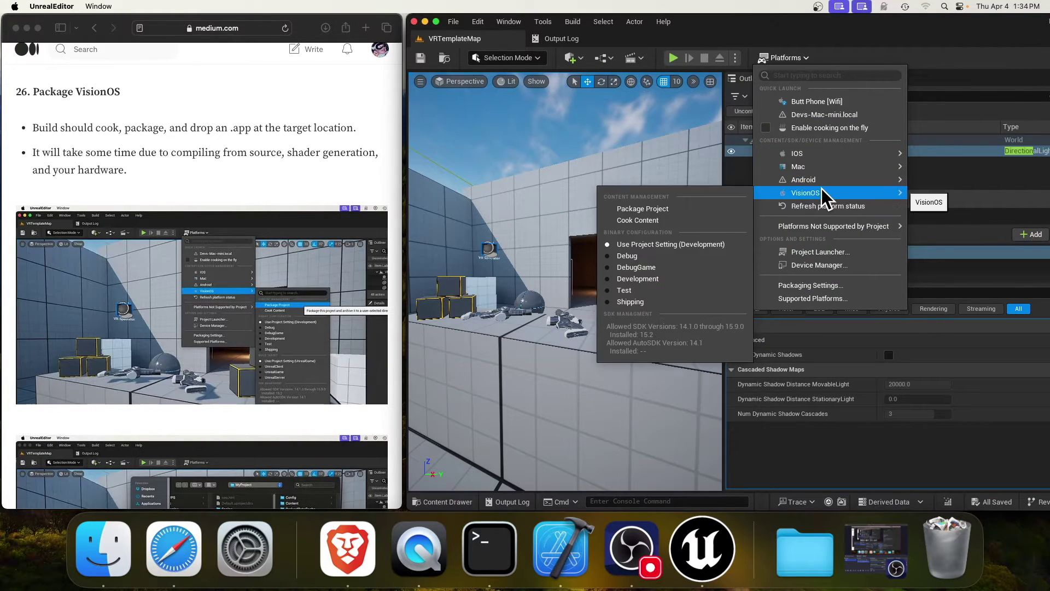
pyautogui.click(688, 219)
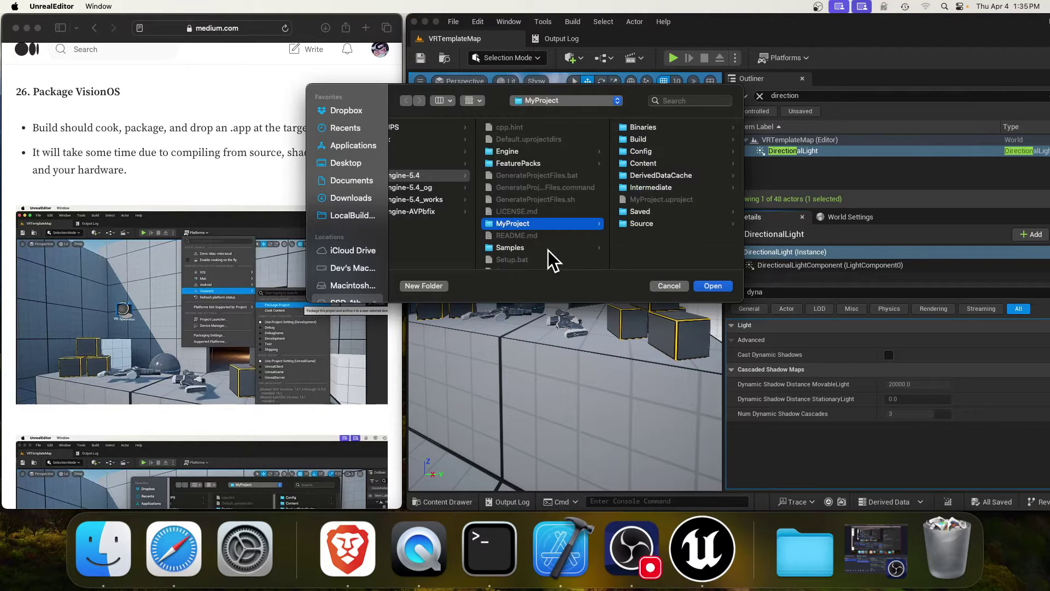
pyautogui.hscroll(-2, 561, 249)
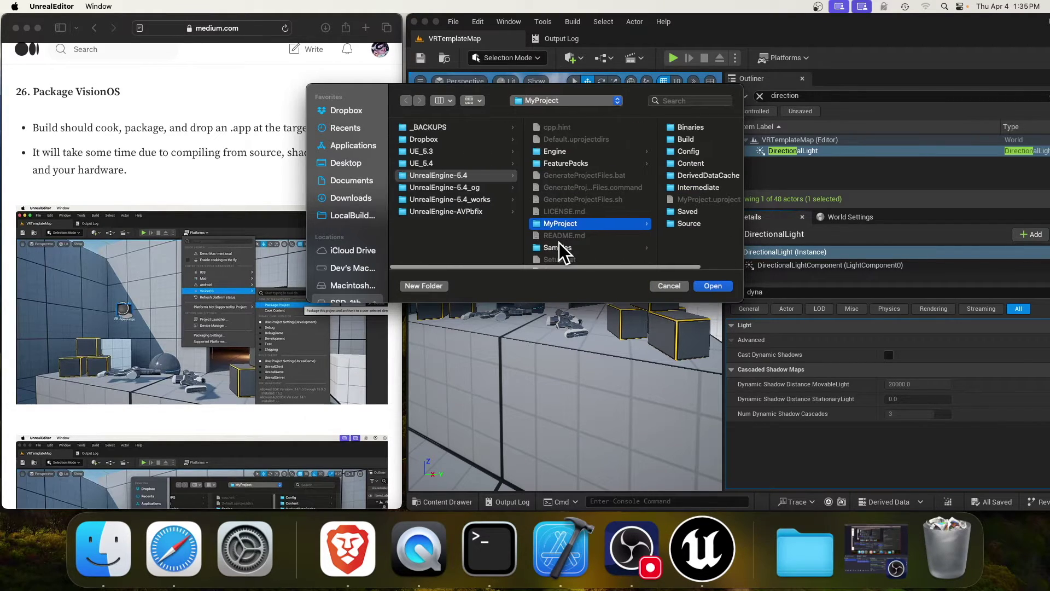
pyautogui.scroll(-3, 329, 235)
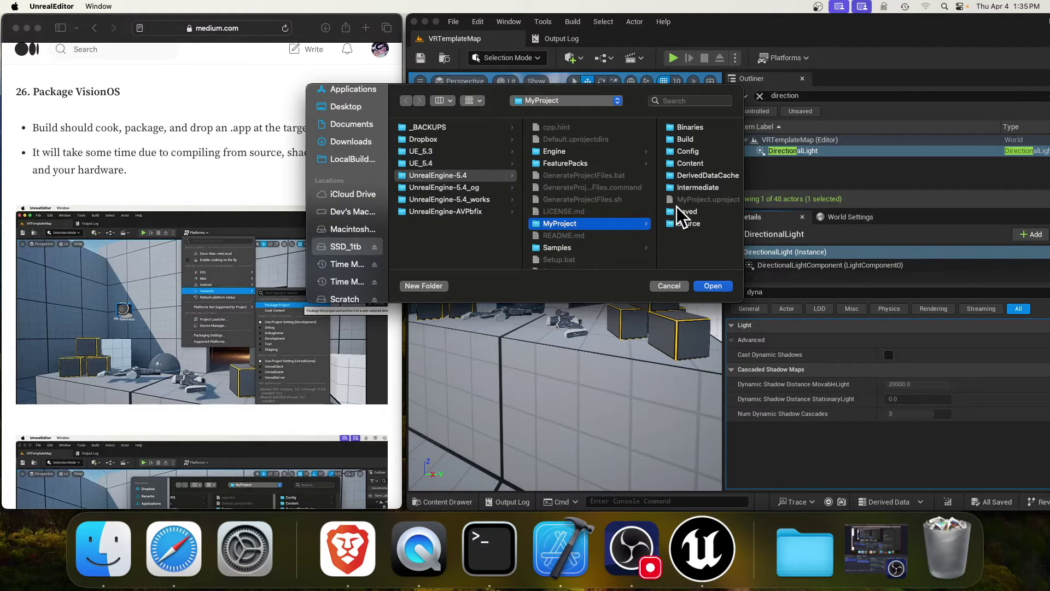
pyautogui.hscroll(2, 691, 207)
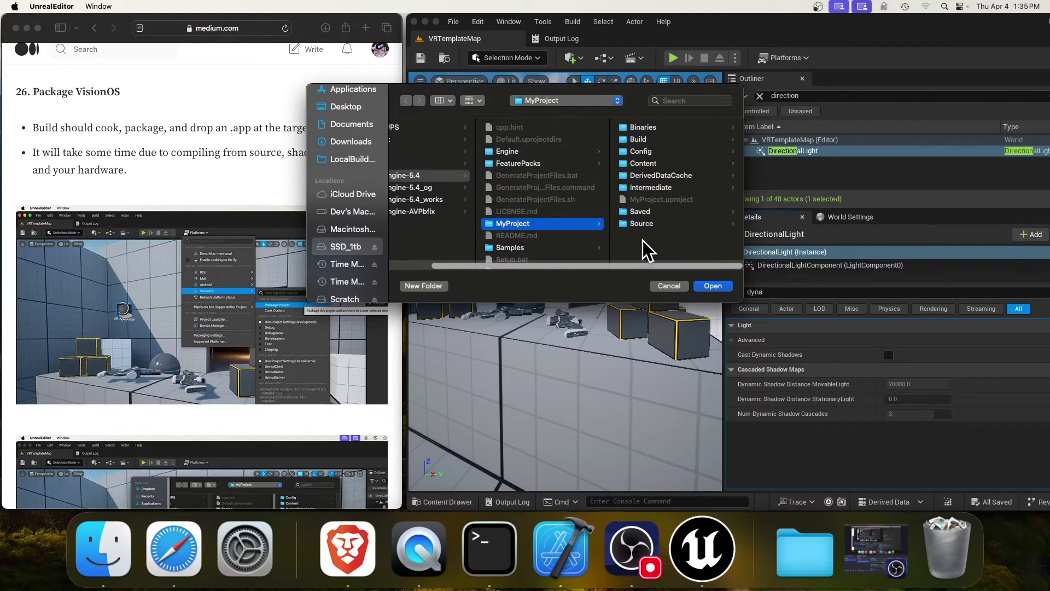
pyautogui.click(714, 287)
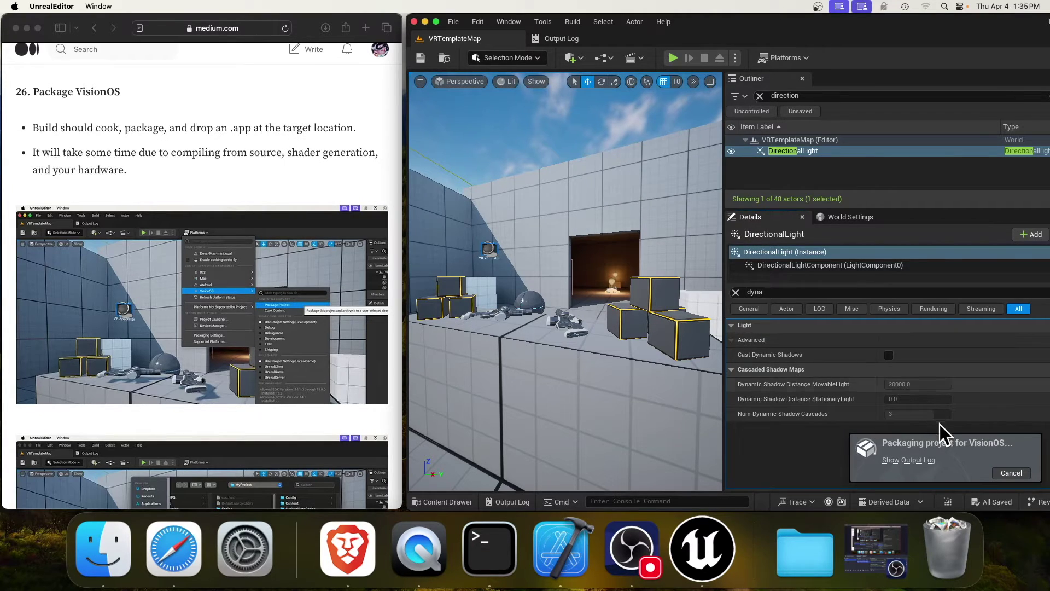
pyautogui.click(909, 460)
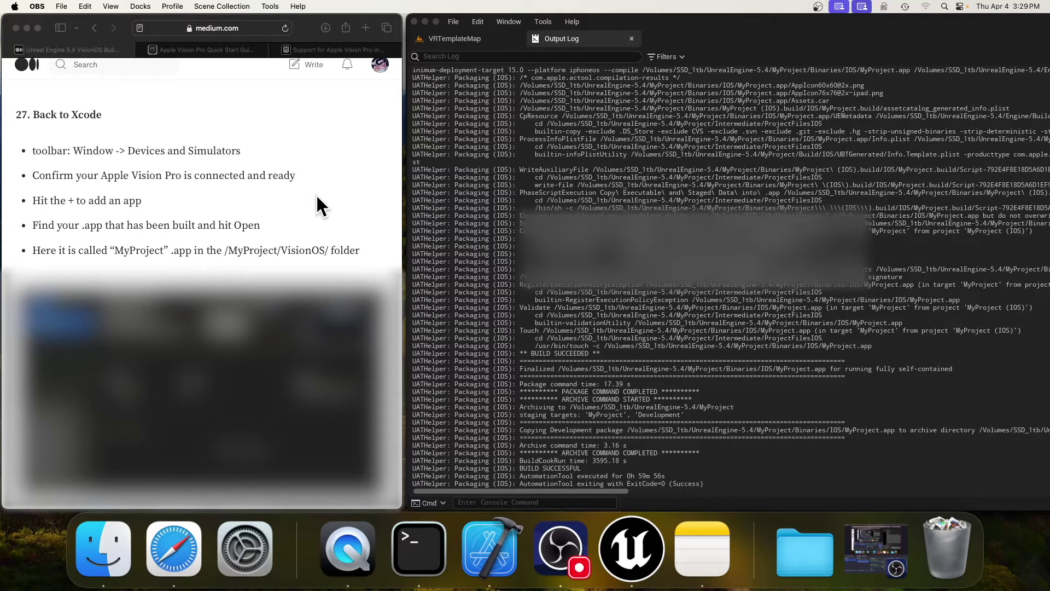
# Switch to Xcode and open its Devices and Simulators window, as the article's section 27 describes
pyautogui.click(496, 537)
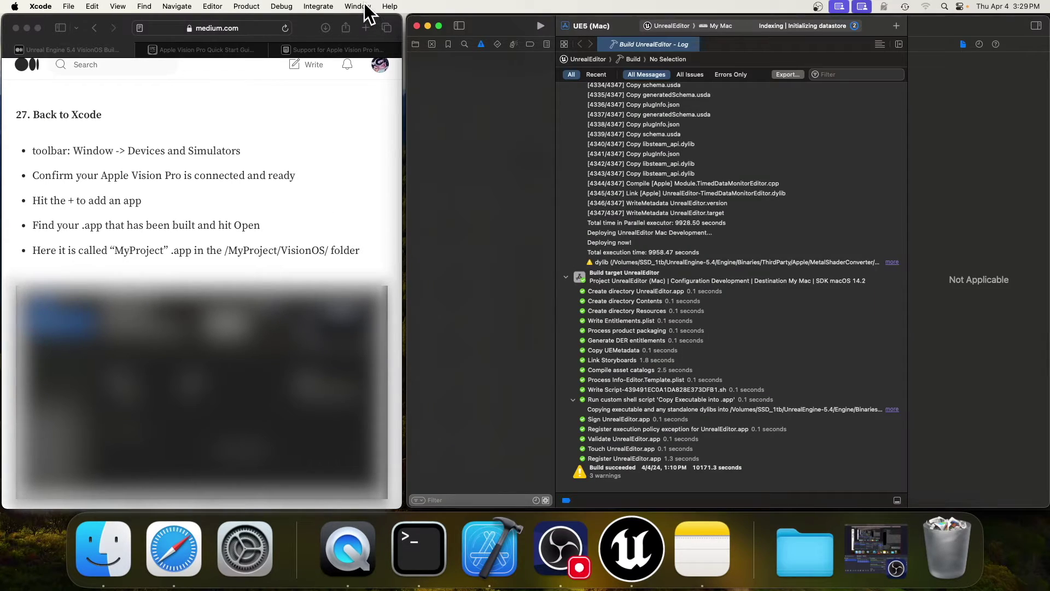
pyautogui.click(357, 7)
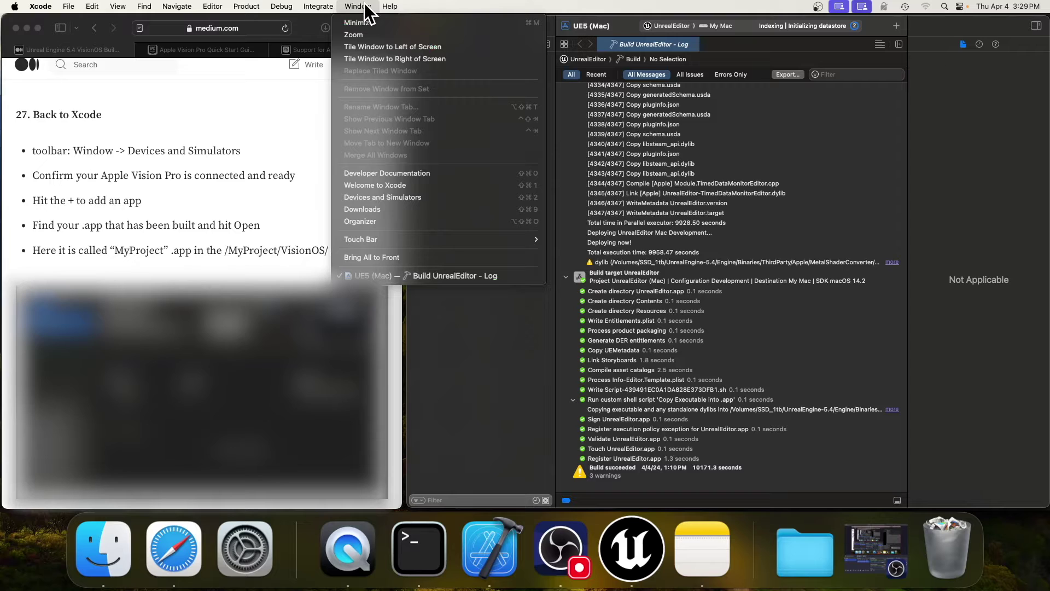
pyautogui.click(373, 197)
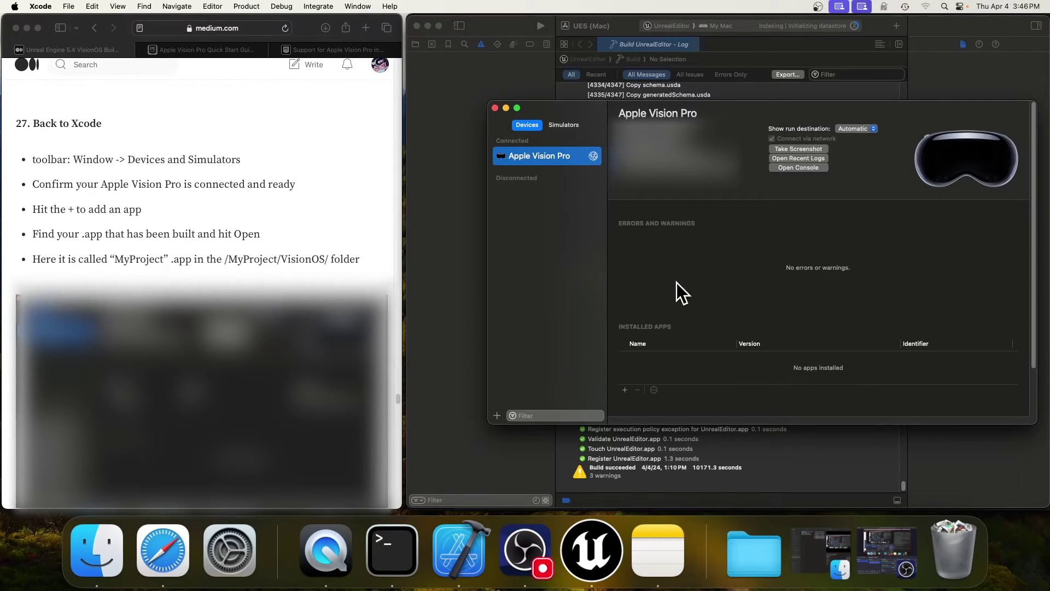
# Install the MyProject app from the MyProject/VisionOS folder on the Apple Vision Pro and allow it to access Hand Structure & Movements
pyautogui.click(624, 390)
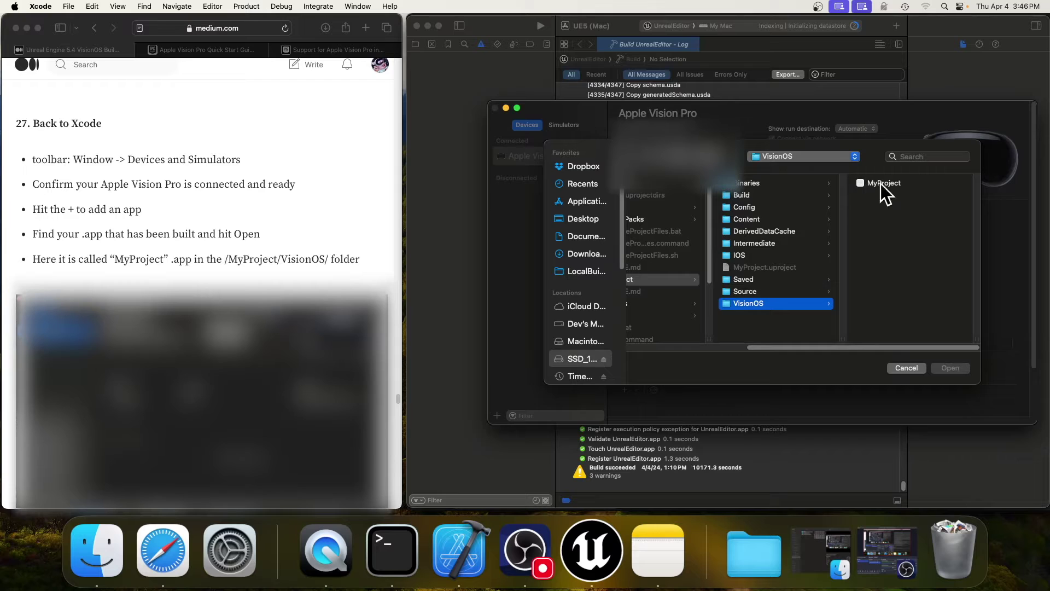
pyautogui.moveTo(756, 348); pyautogui.dragTo(646, 328)
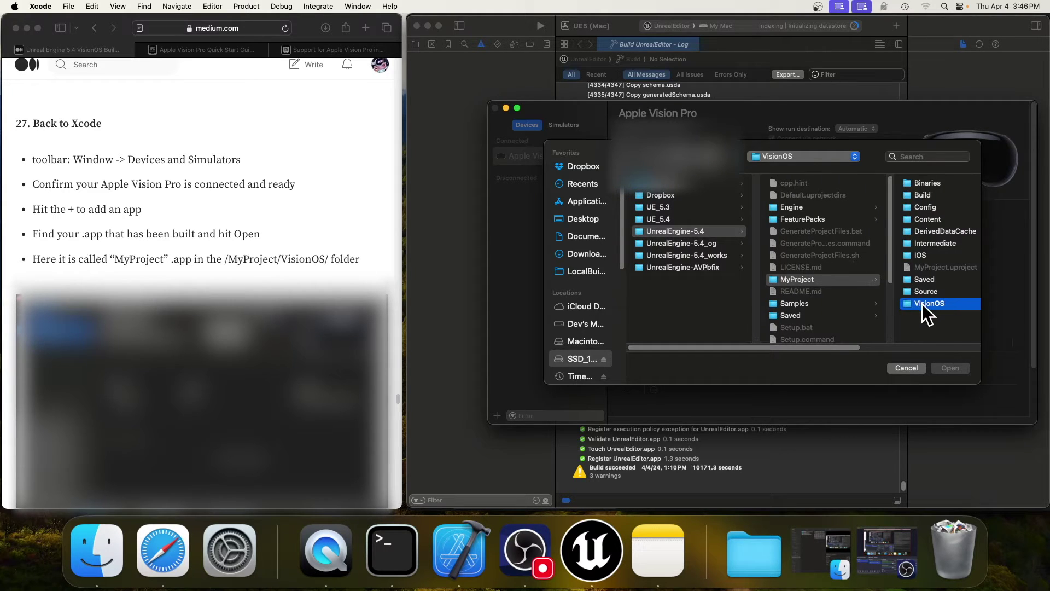
pyautogui.moveTo(805, 349); pyautogui.dragTo(890, 347)
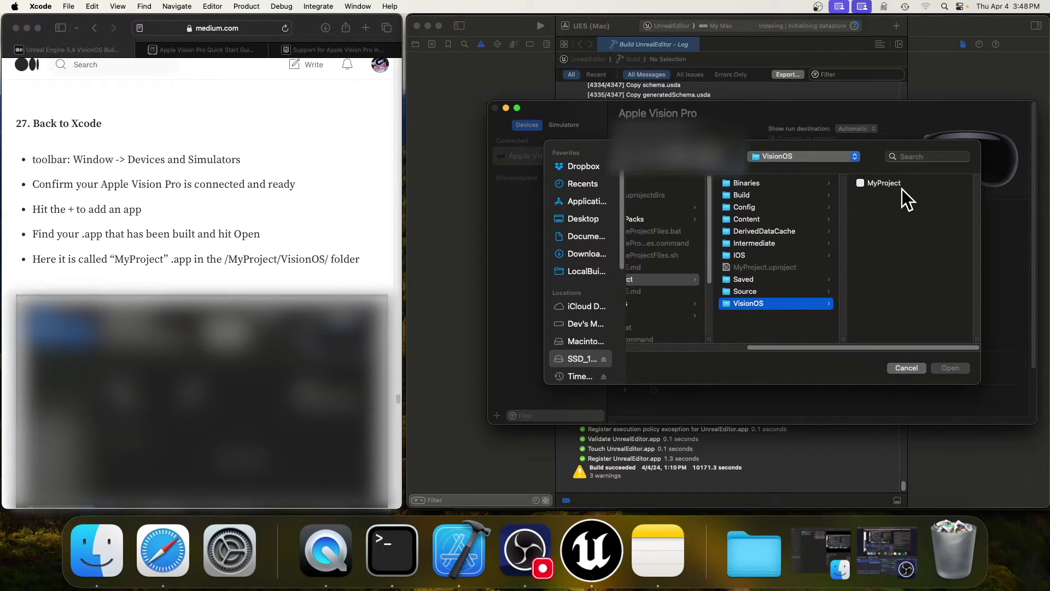
pyautogui.click(889, 180)
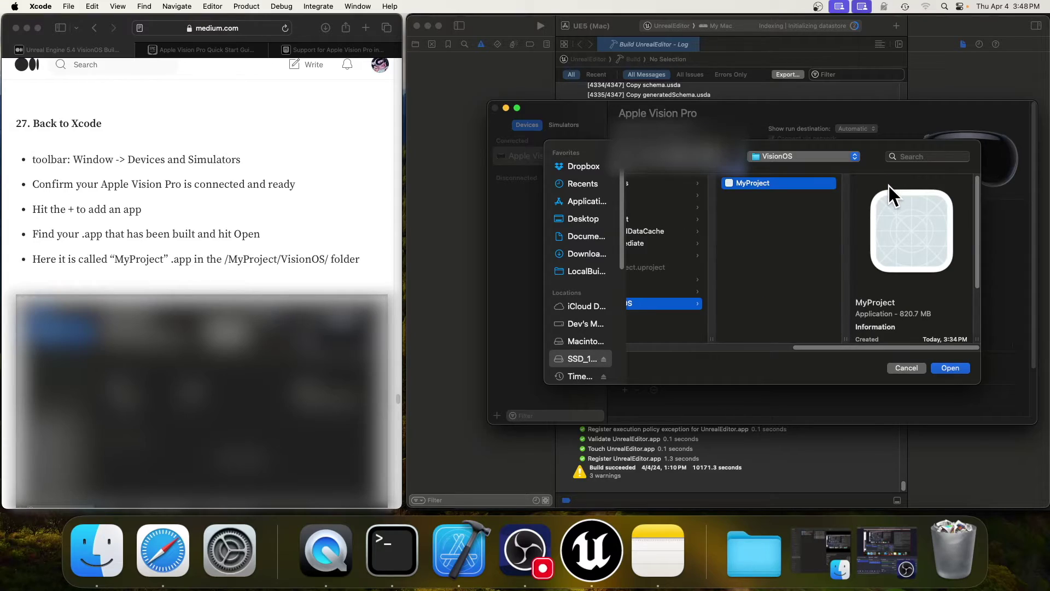
pyautogui.doubleClick(786, 187)
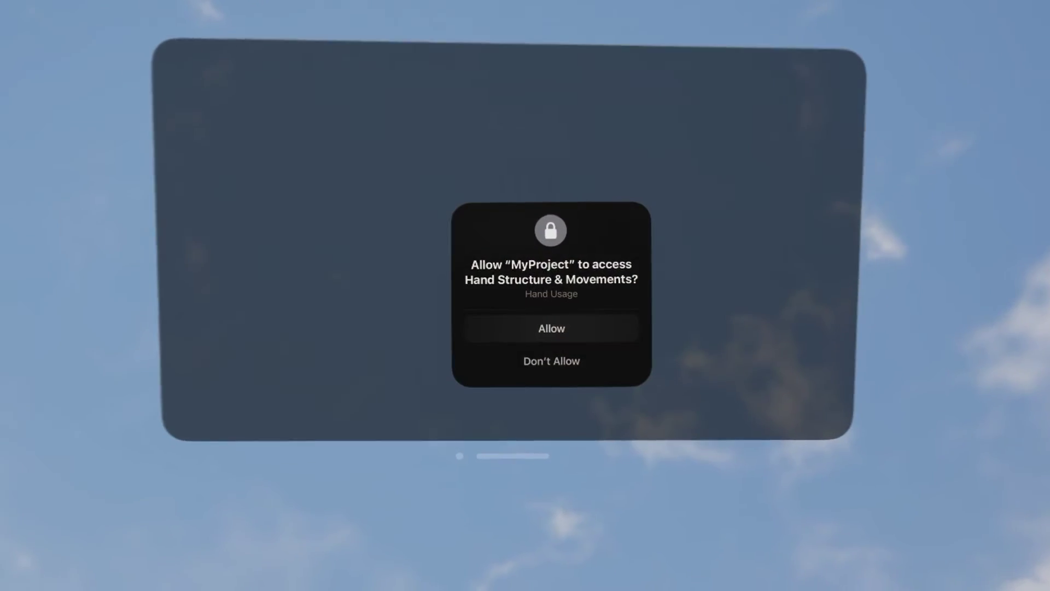
pyautogui.click(548, 342)
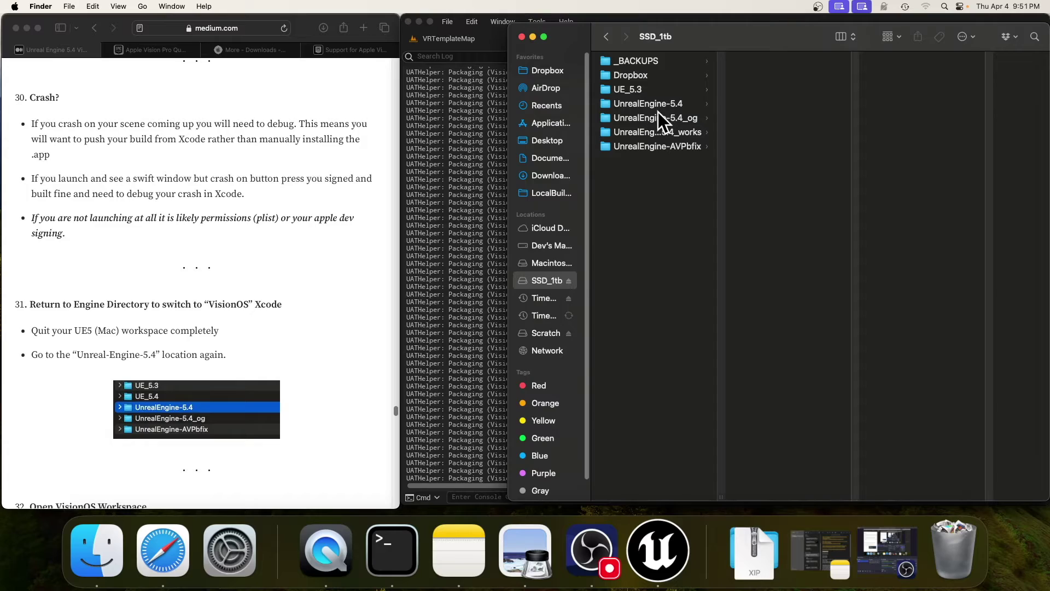
# Following the article's sections 31 and 32, open UE5 (VisionOS).xcworkspace from the UnrealEngine-5.4 folder in Finder
pyautogui.click(658, 106)
pyautogui.click(793, 316)
pyautogui.scroll(-3, 217, 376)
pyautogui.scroll(-5, 218, 379)
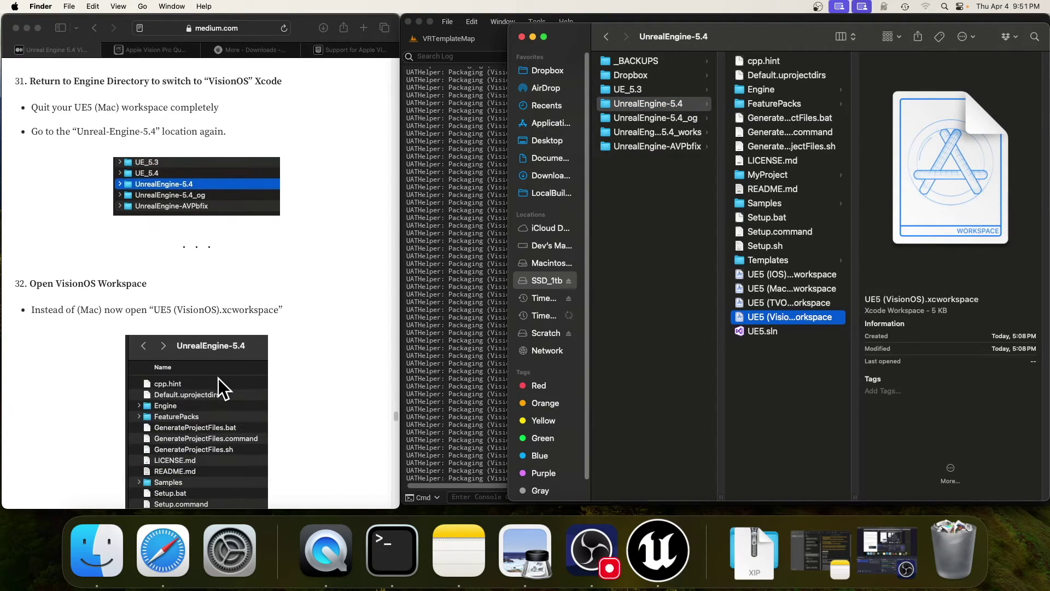
pyautogui.doubleClick(823, 317)
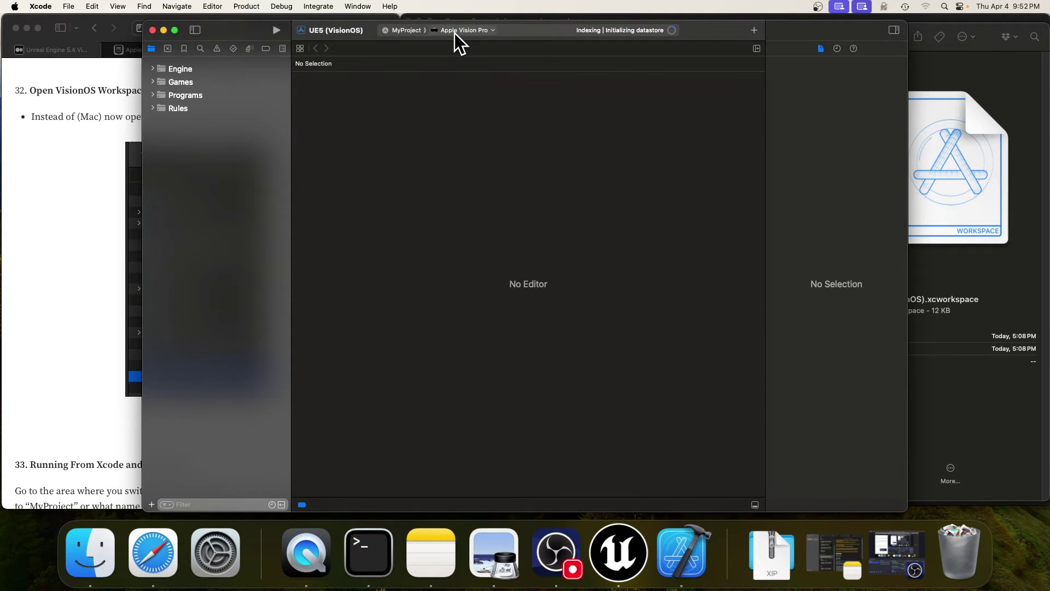
# Choose the Apple Vision Pro device as MyProject's run destination, run the project, and show its build report
pyautogui.click(458, 30)
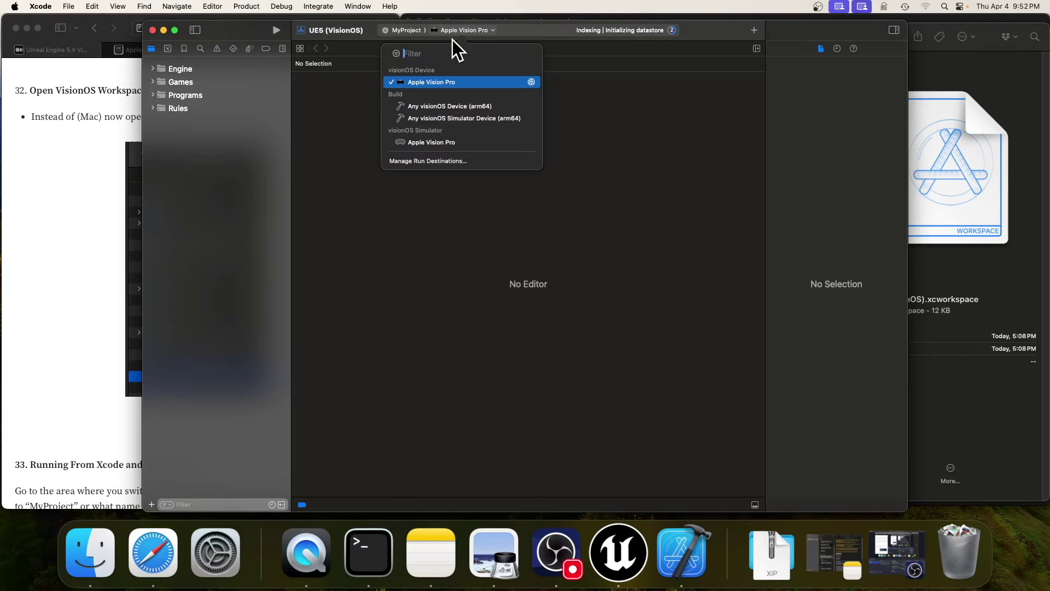
pyautogui.click(444, 81)
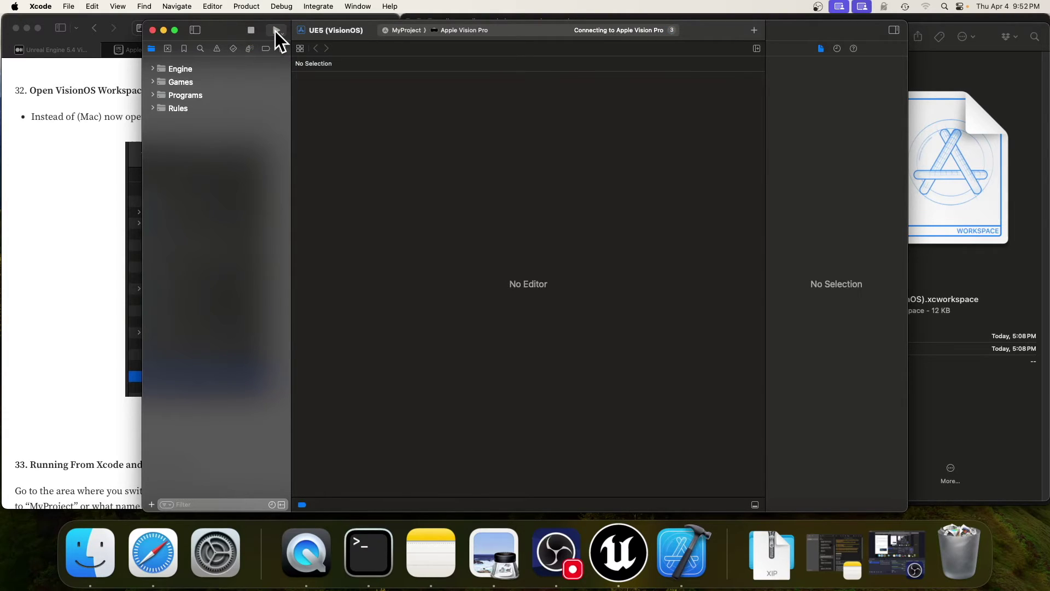
pyautogui.click(282, 49)
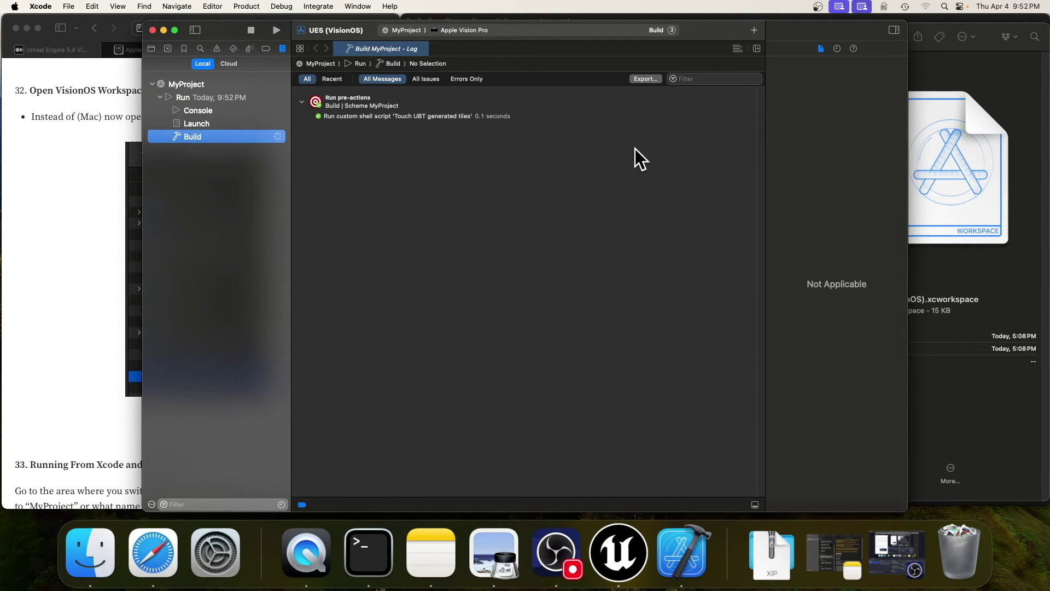
# Place the Xcode window beside the article and read section 33 on running from Xcode and debugging
pyautogui.moveTo(839, 28); pyautogui.dragTo(984, 16)
pyautogui.scroll(-6, 42, 368)
pyautogui.moveTo(915, 27); pyautogui.dragTo(961, 51)
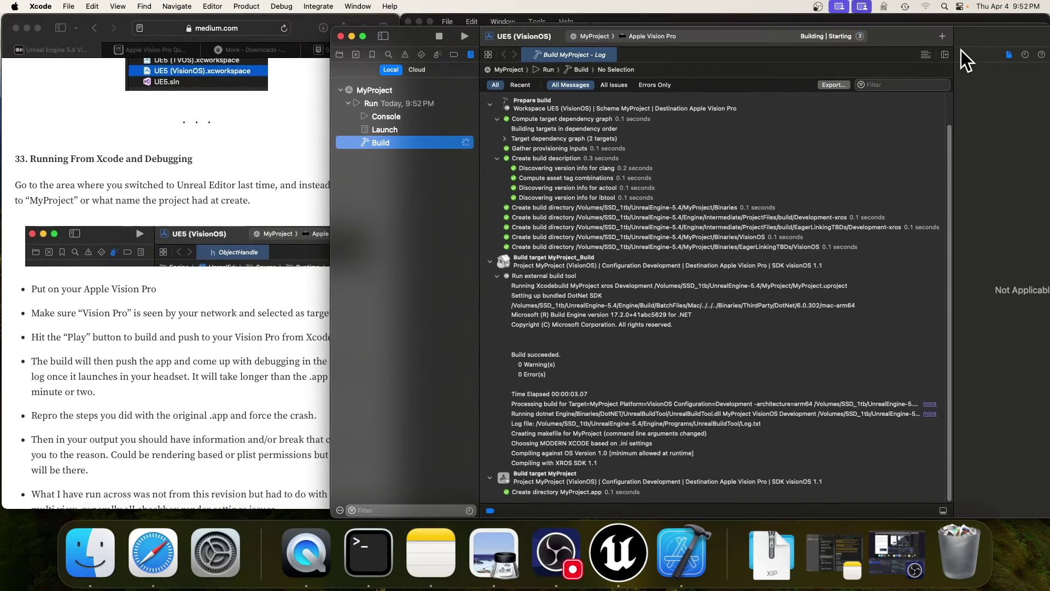
pyautogui.moveTo(337, 31); pyautogui.dragTo(411, 19)
pyautogui.scroll(-4, 355, 257)
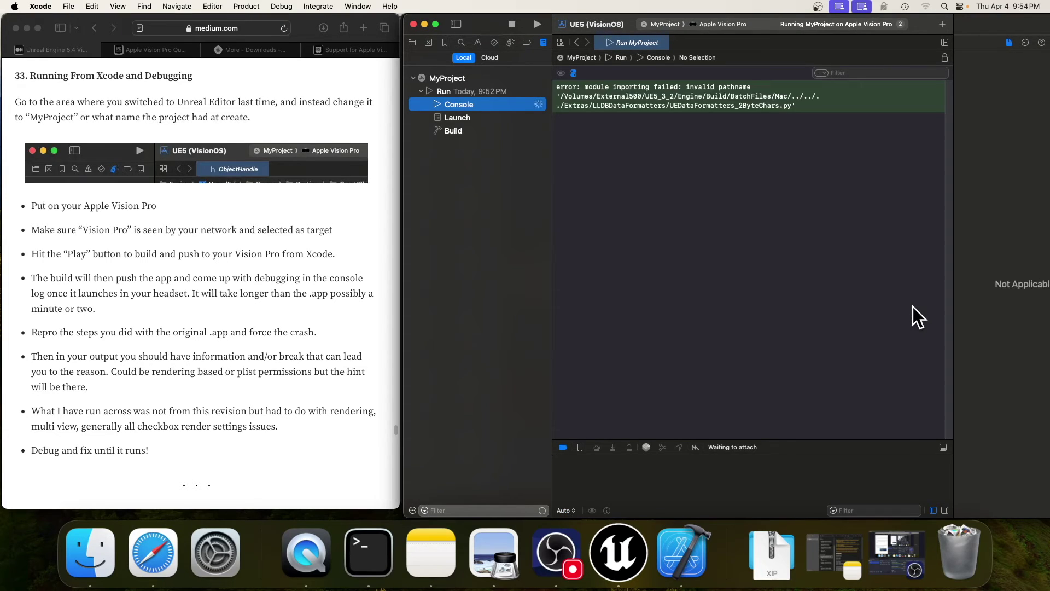
# Widen the Xcode window, enlarge its debug area and console for the log output, and run MyProject again
pyautogui.moveTo(800, 439); pyautogui.dragTo(765, 164)
pyautogui.moveTo(403, 108); pyautogui.dragTo(7, 117)
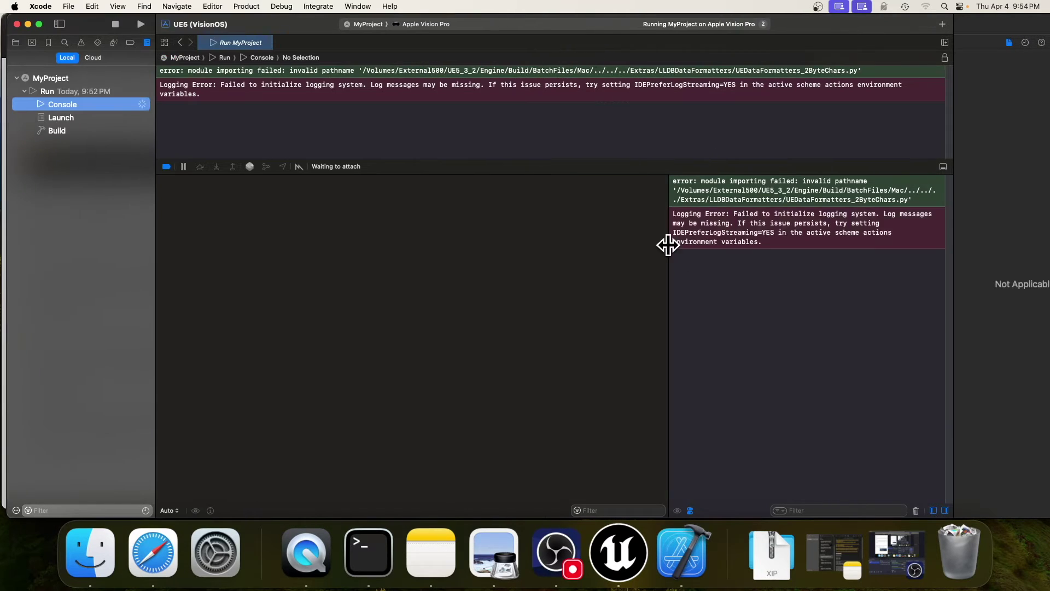
pyautogui.moveTo(668, 245); pyautogui.dragTo(288, 307)
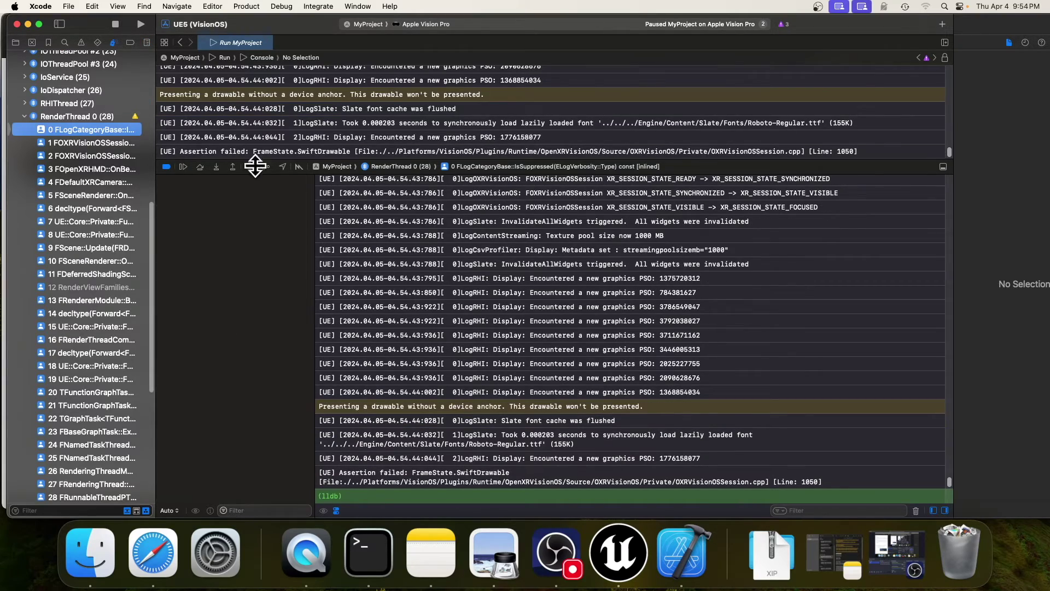
pyautogui.click(144, 27)
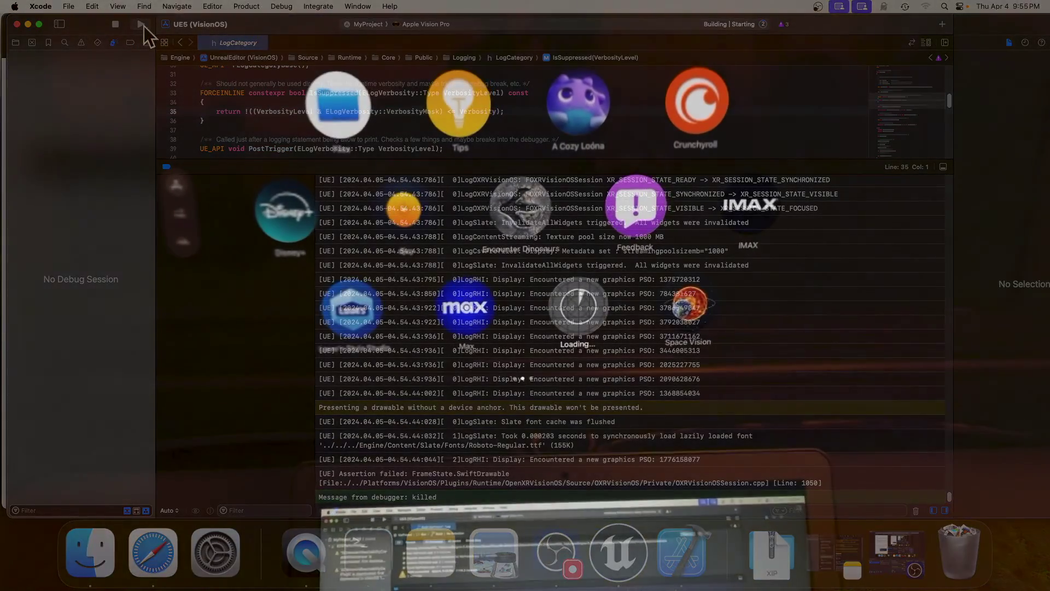